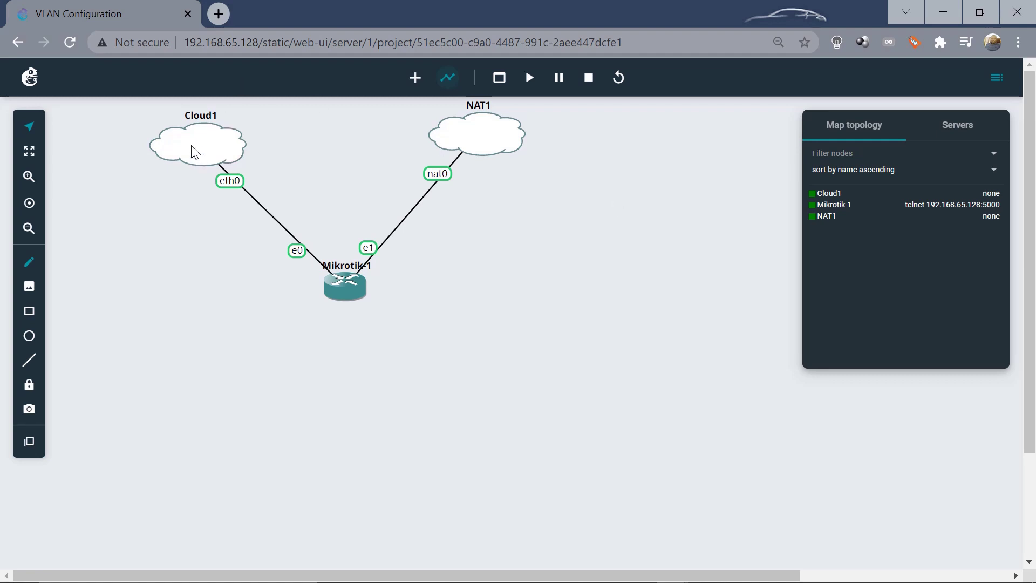
Nudge the Cloud1 node a little up and to the left on the map
{"action": "left_click_drag", "start_coordinate": [192, 145], "coordinate": [185, 136]}
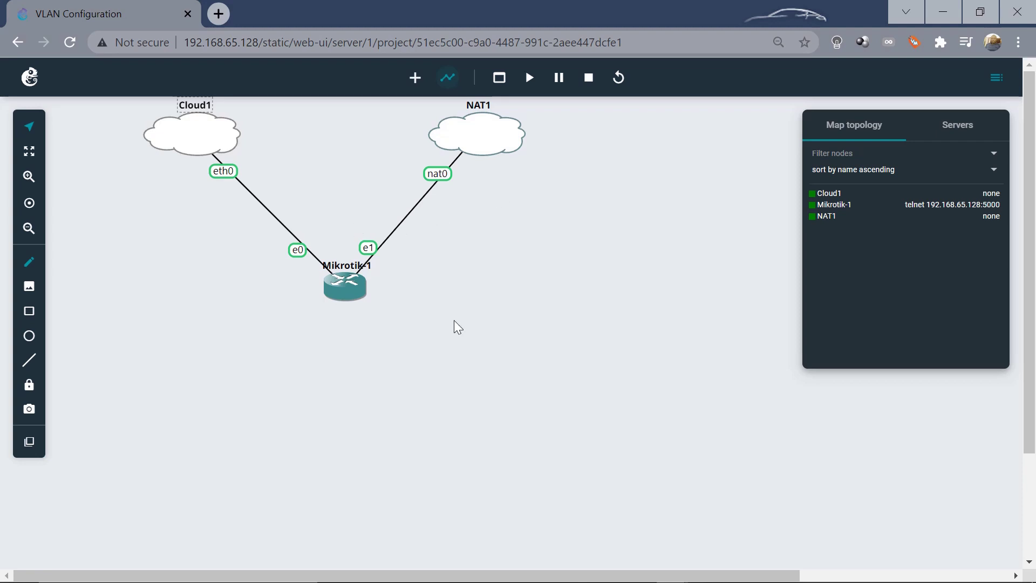
Place Mikrotik-2 at lower left, Mikrotik-3 beside it, and VPCS host PC1 below CORE
{"action": "left_click", "coordinate": [417, 80]}
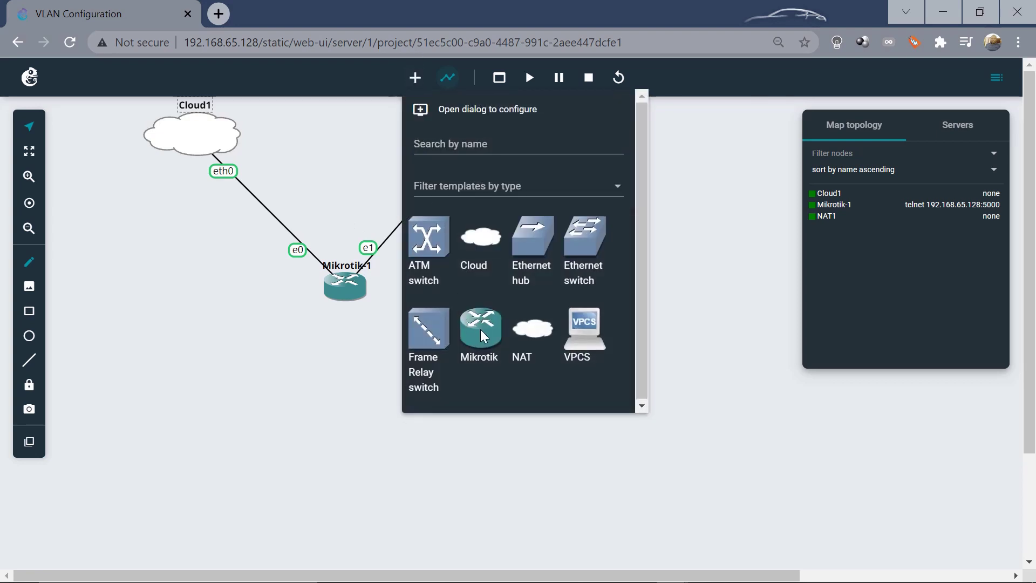
{"action": "left_click_drag", "start_coordinate": [480, 329], "coordinate": [124, 446]}
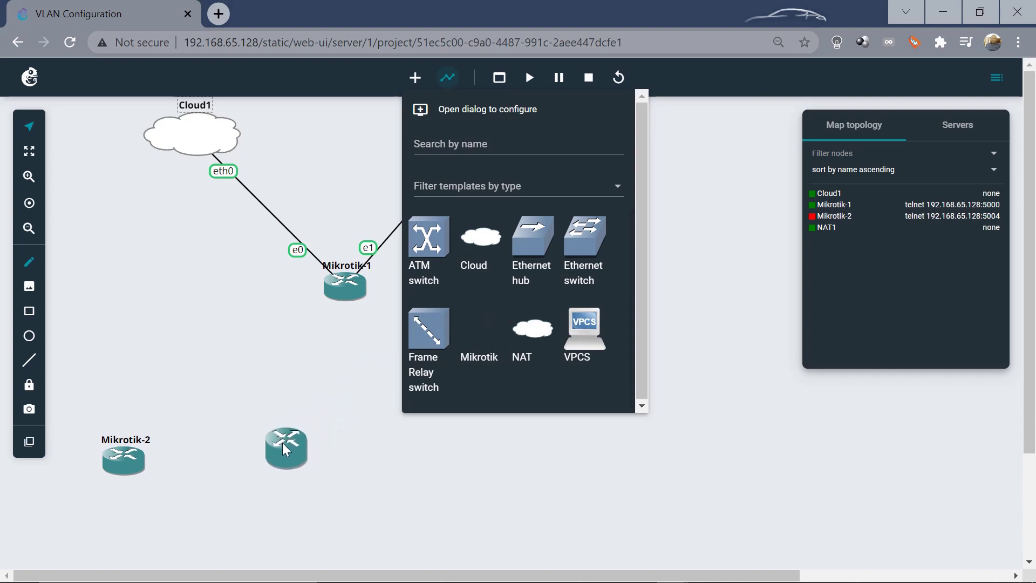
{"action": "left_click_drag", "start_coordinate": [281, 452], "coordinate": [283, 456]}
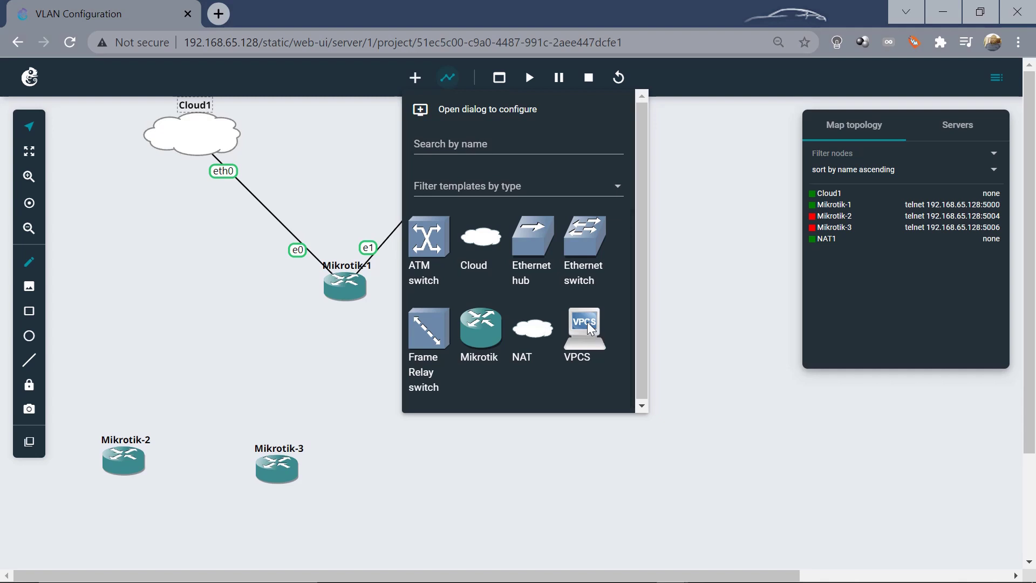
{"action": "left_click_drag", "start_coordinate": [587, 321], "coordinate": [457, 454]}
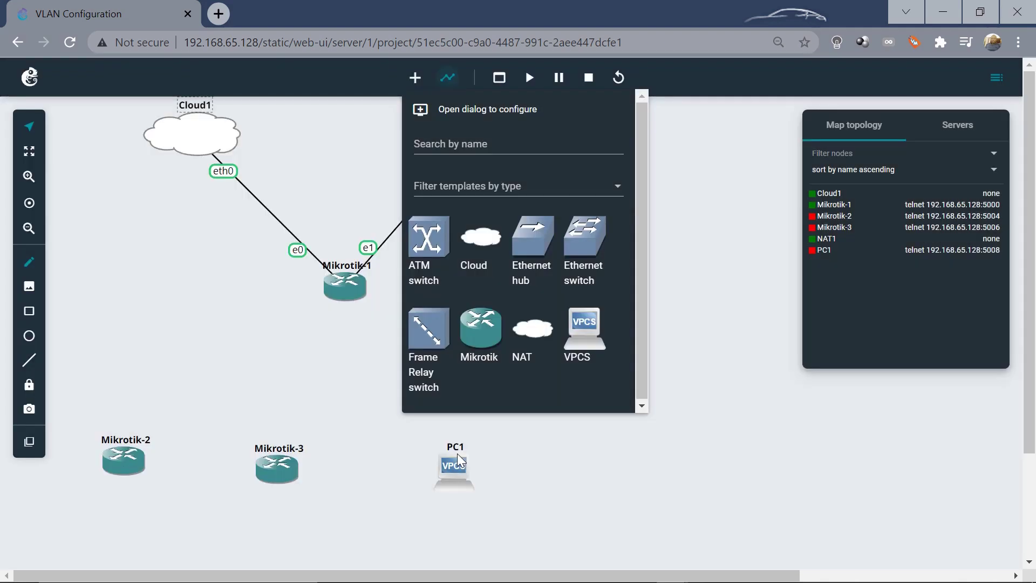
{"action": "left_click", "coordinate": [707, 269]}
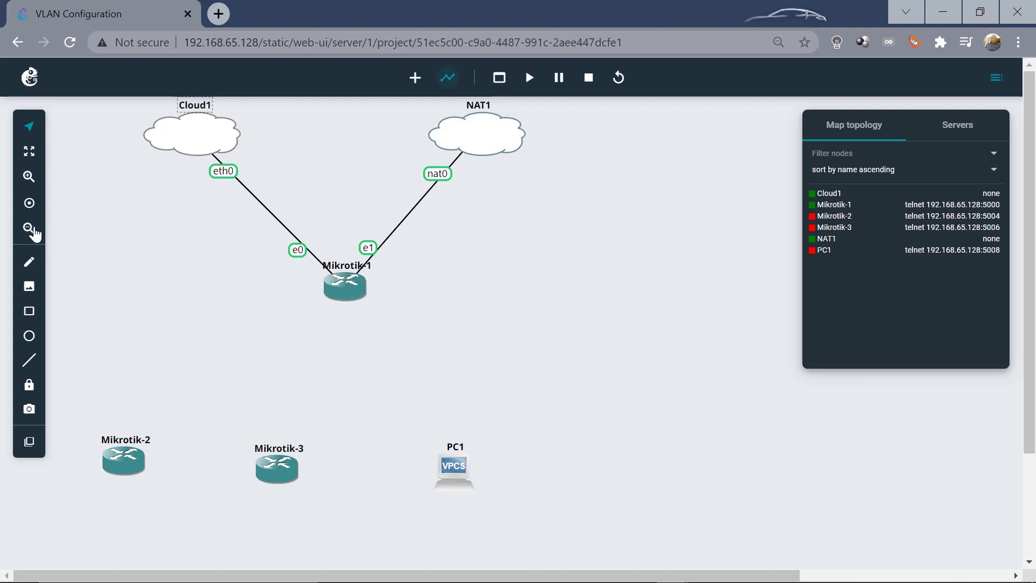
Place a note right of NAT1 with the line VLAN-10 172.10.10.1/24
{"action": "left_click", "coordinate": [30, 265]}
{"action": "left_click", "coordinate": [563, 186]}
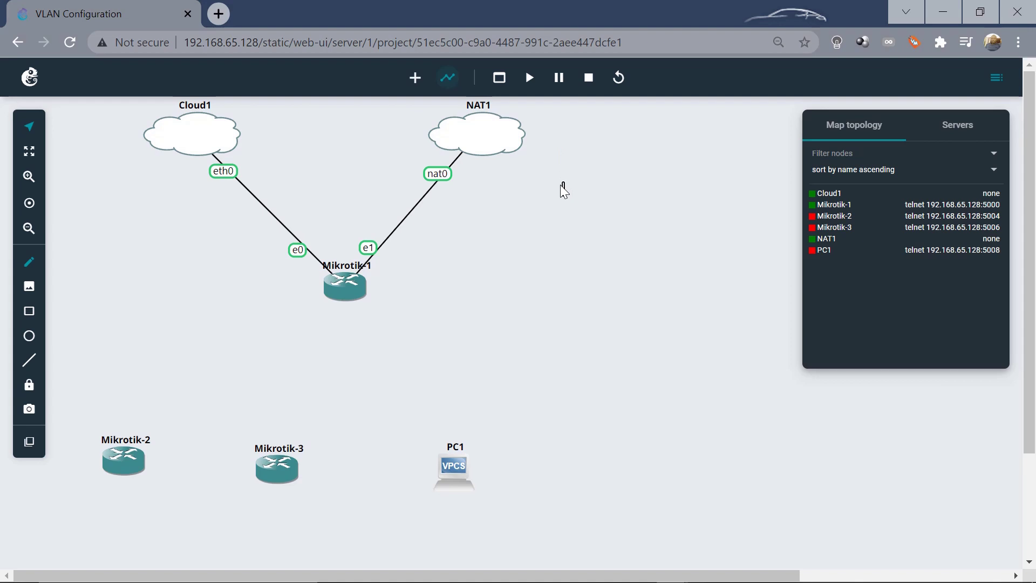
{"action": "type", "text": "V"}
{"action": "type", "text": "LAN"}
{"action": "type", "text": "-10"}
{"action": "type", "text": "172"}
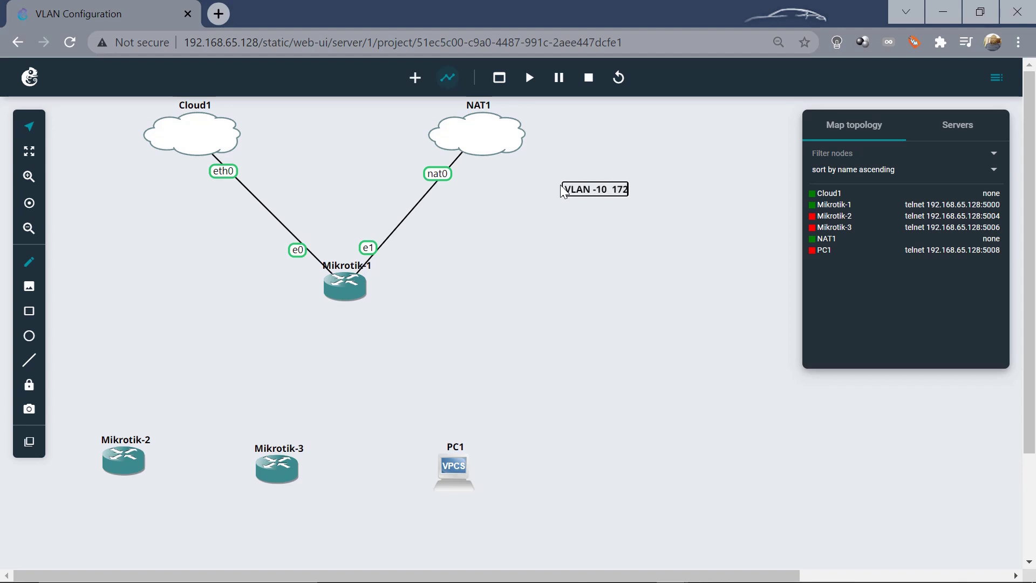
{"action": "type", "text": ".10.10.1/24"}
Add the lines 'VLAN - 20 172.20.20.1/24' and 'VLAN - 30 172.30.30.1/24' to the note
{"action": "key", "text": "Return"}
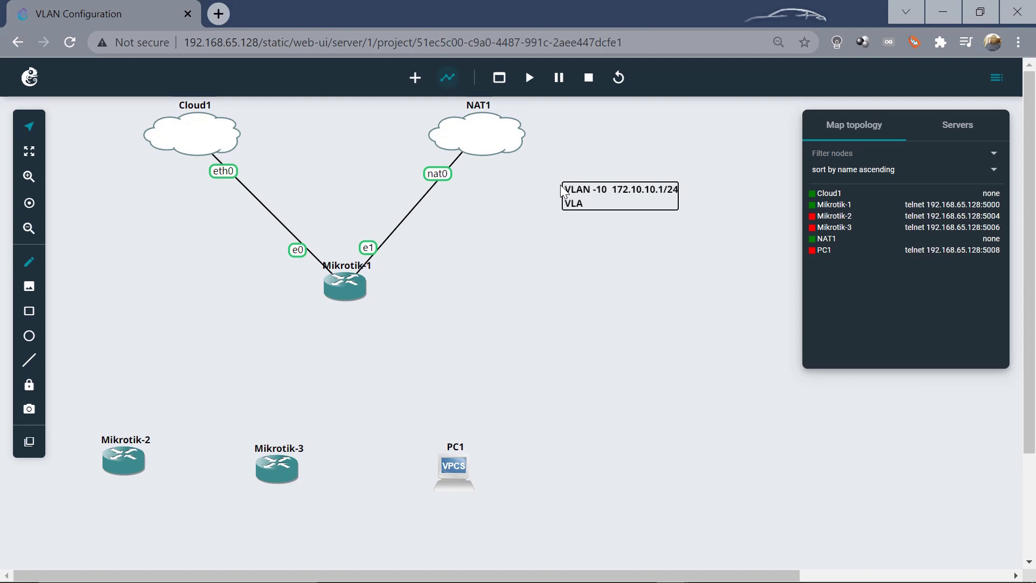
{"action": "type", "text": "VLAN - 20 172.20.20.1/24"}
{"action": "key", "text": "Return"}
{"action": "type", "text": "V"}
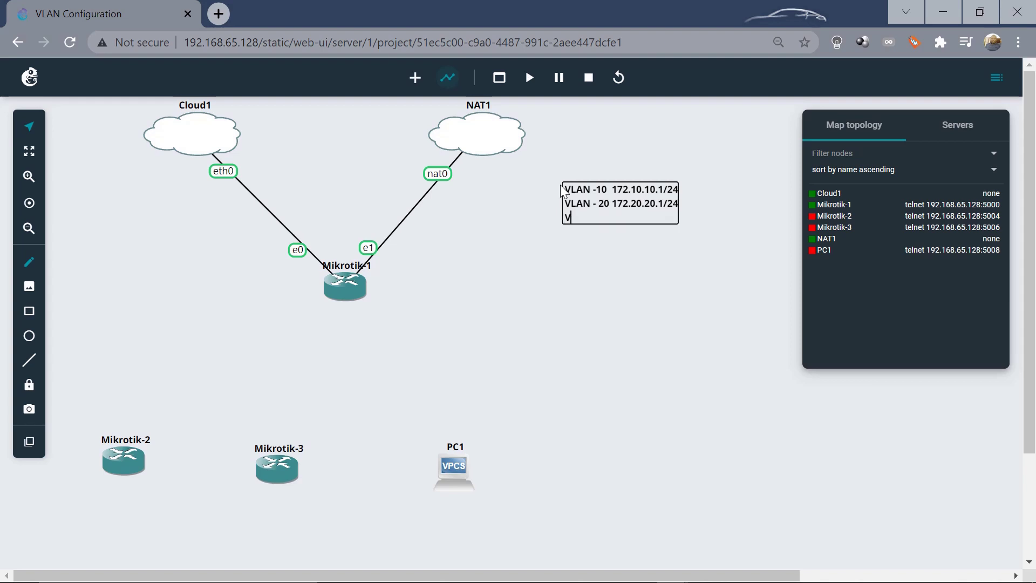
{"action": "type", "text": "LAN - 30 172.30.30.1/24"}
{"action": "left_click", "coordinate": [610, 262]}
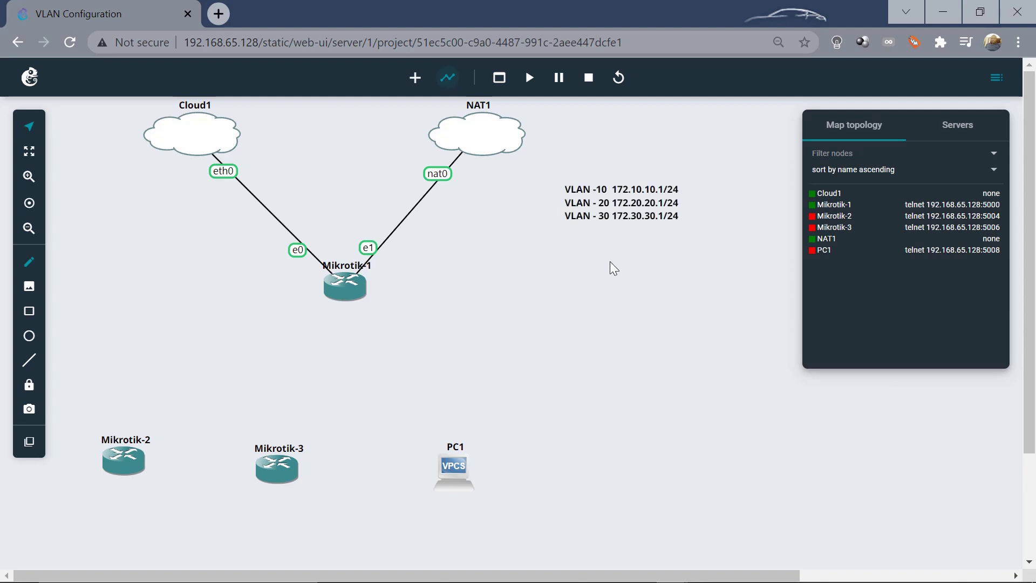
Fix the note's first line spacing so it reads 'VLAN - 10'
{"action": "double_click", "coordinate": [597, 194]}
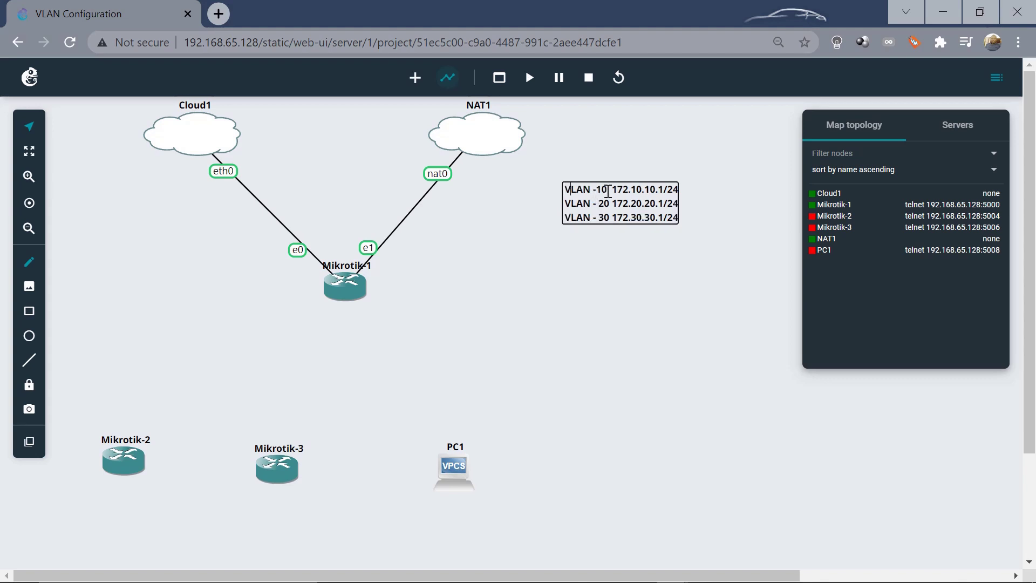
{"action": "key", "text": "Right"}
{"action": "key", "text": "Right"}
{"action": "key", "text": "Right"}
{"action": "key", "text": "Right"}
{"action": "key", "text": "Right"}
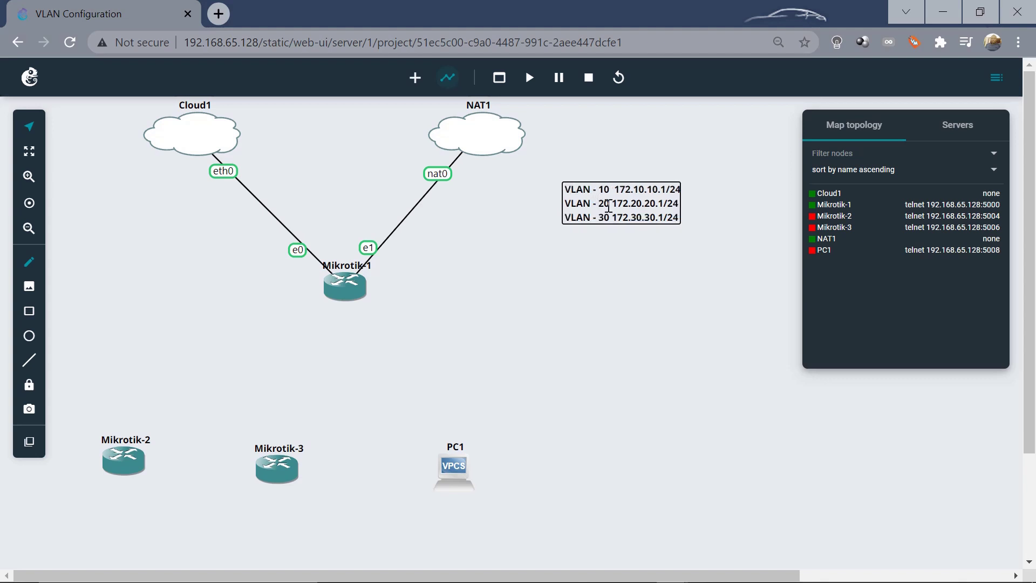
{"action": "left_click", "coordinate": [605, 296]}
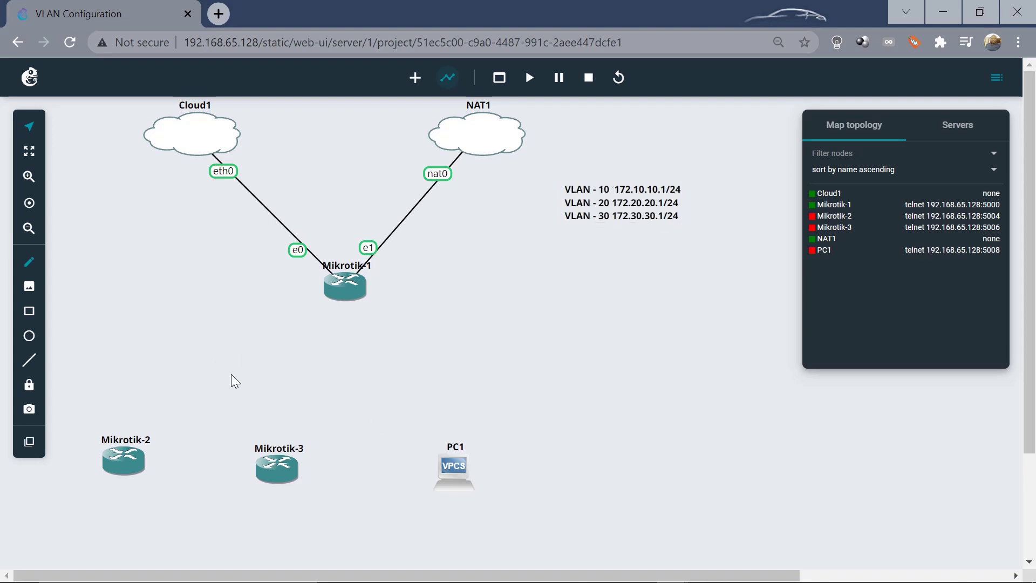
{"action": "left_click", "coordinate": [337, 285]}
Change Mikrotik-1's name to CORE in its Configure dialog and apply
{"action": "right_click", "coordinate": [339, 284]}
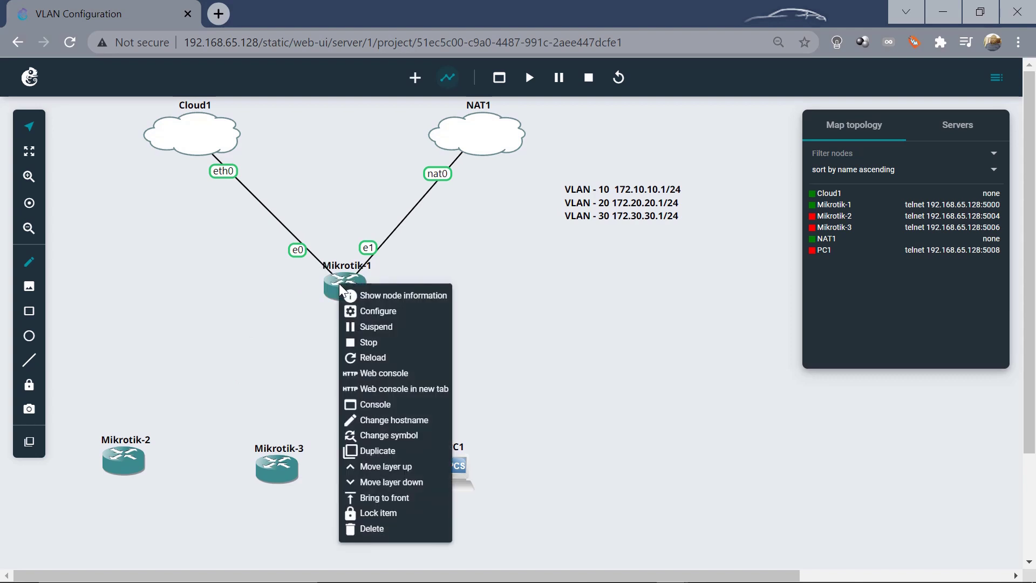
{"action": "left_click", "coordinate": [376, 312]}
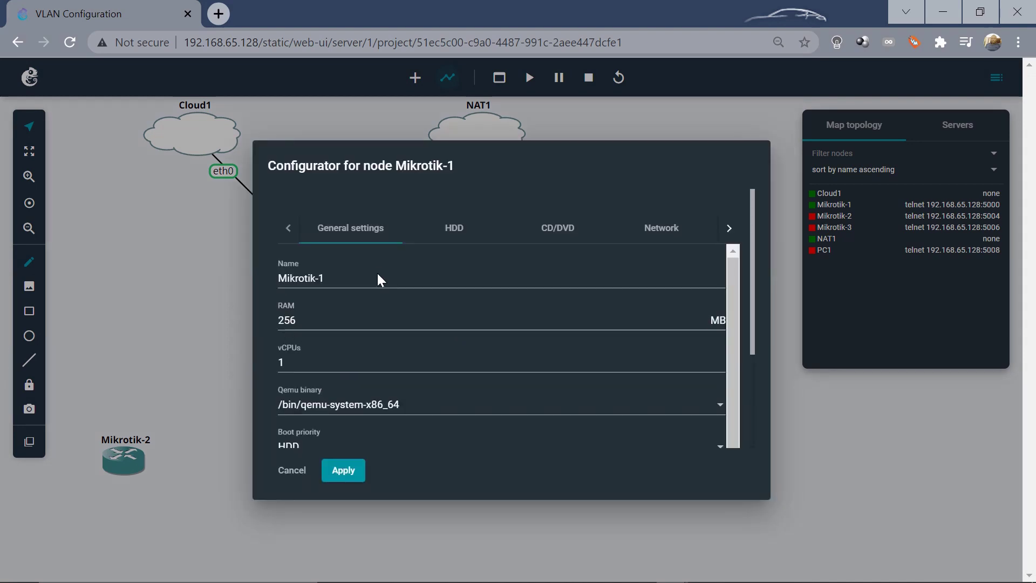
{"action": "left_click", "coordinate": [379, 275]}
{"action": "key", "text": "BackSpace"}
{"action": "key", "text": "BackSpace"}
{"action": "key", "text": "BackSpace"}
{"action": "key", "text": "BackSpace"}
{"action": "key", "text": "BackSpace"}
{"action": "key", "text": "BackSpace"}
{"action": "key", "text": "BackSpace"}
{"action": "key", "text": "BackSpace"}
{"action": "key", "text": "BackSpace"}
{"action": "key", "text": "BackSpace"}
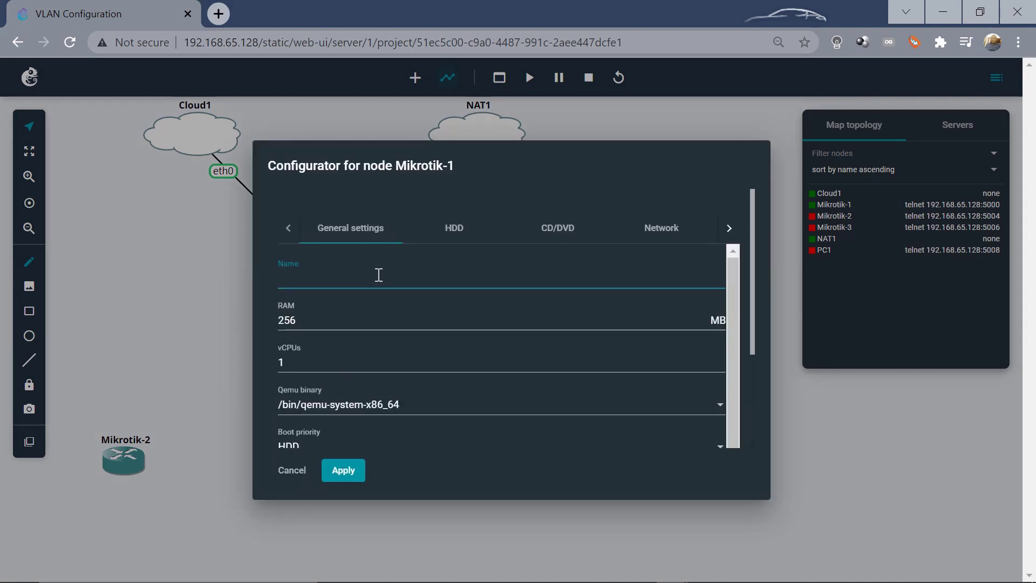
{"action": "type", "text": "CORE"}
{"action": "left_click", "coordinate": [343, 470]}
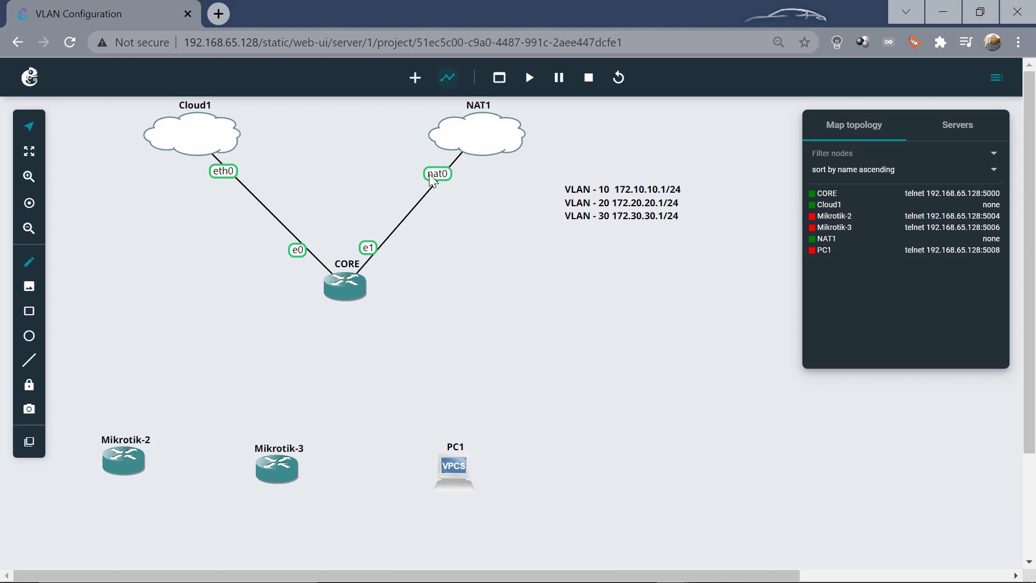
{"action": "left_click", "coordinate": [449, 80]}
Link CORE Ethernet2 to Mikrotik-2 Ethernet0 and CORE Ethernet3 to Mikrotik-3 Ethernet0
{"action": "left_click", "coordinate": [449, 77]}
{"action": "left_click", "coordinate": [328, 287]}
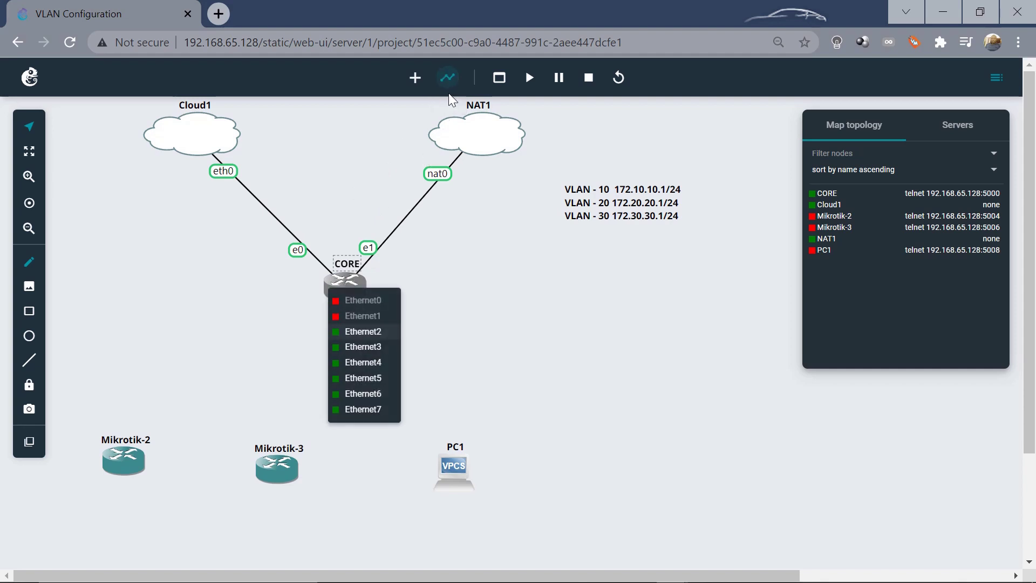
{"action": "left_click", "coordinate": [343, 333]}
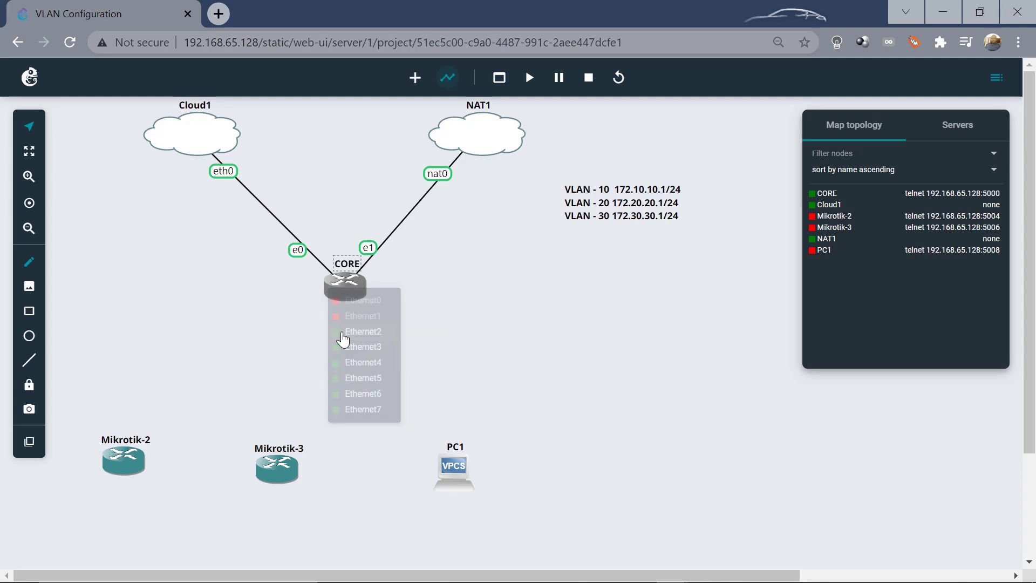
{"action": "left_click", "coordinate": [124, 452]}
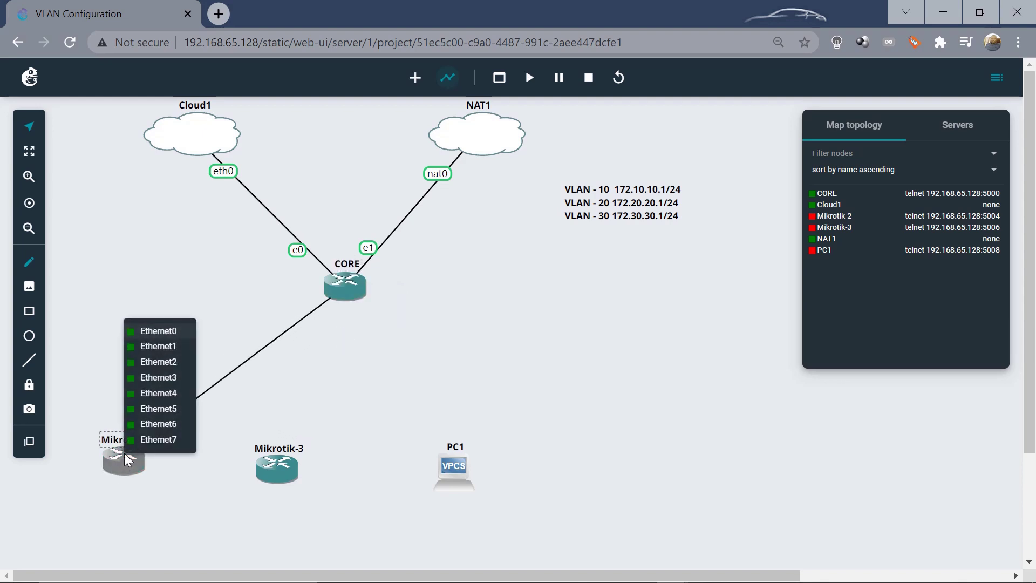
{"action": "left_click", "coordinate": [166, 336]}
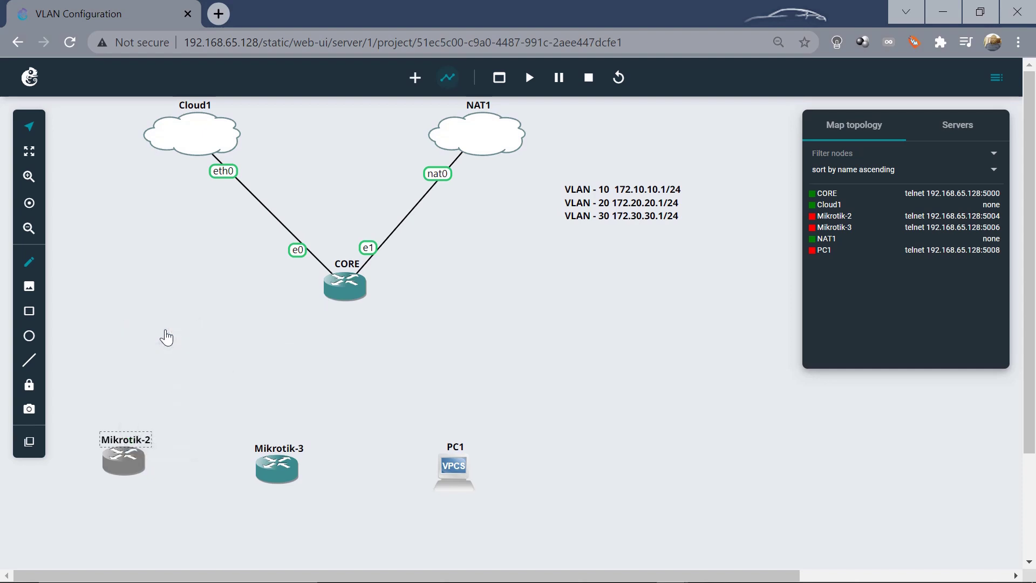
{"action": "left_click", "coordinate": [342, 299]}
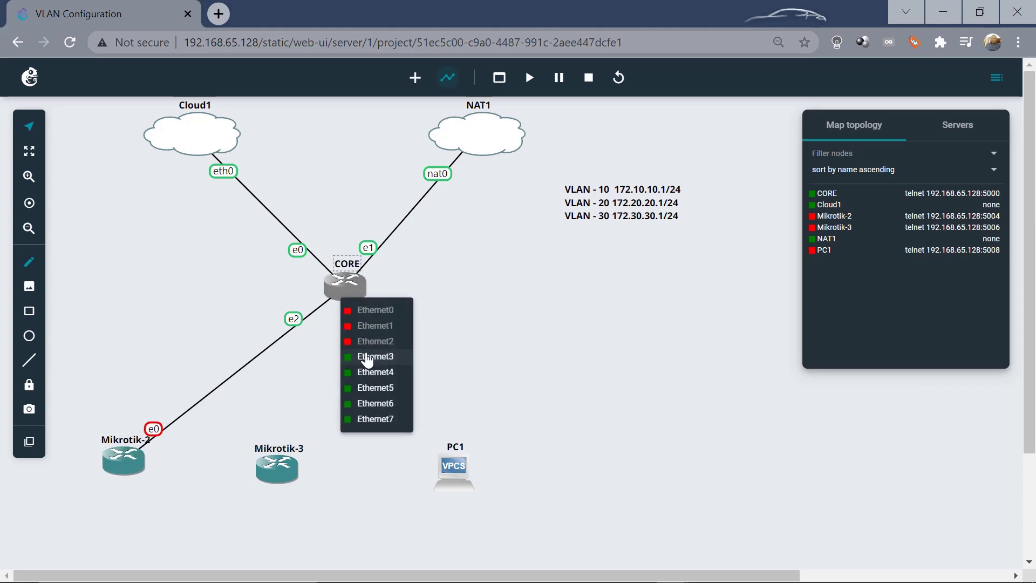
{"action": "left_click", "coordinate": [367, 363]}
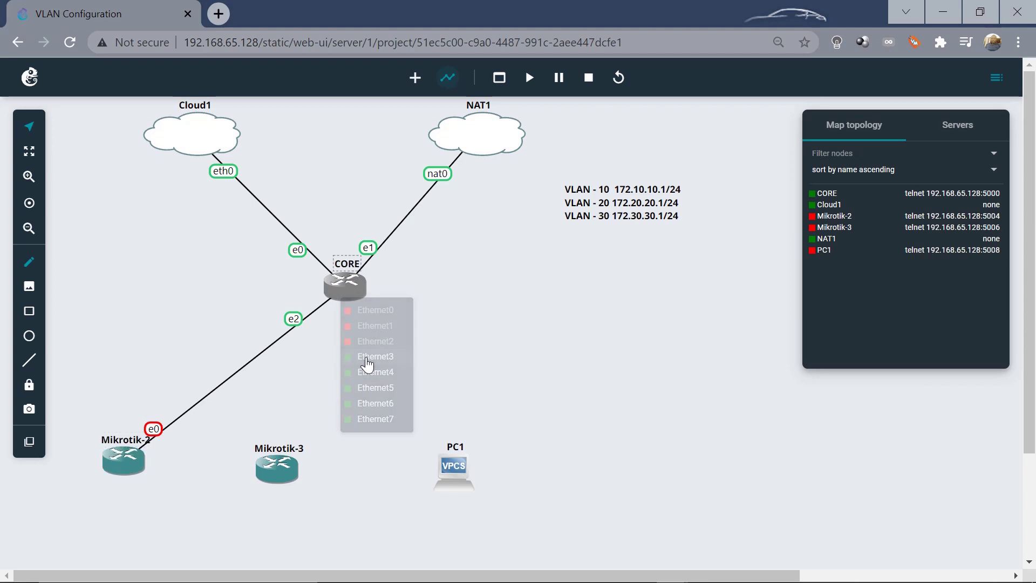
{"action": "left_click", "coordinate": [281, 468]}
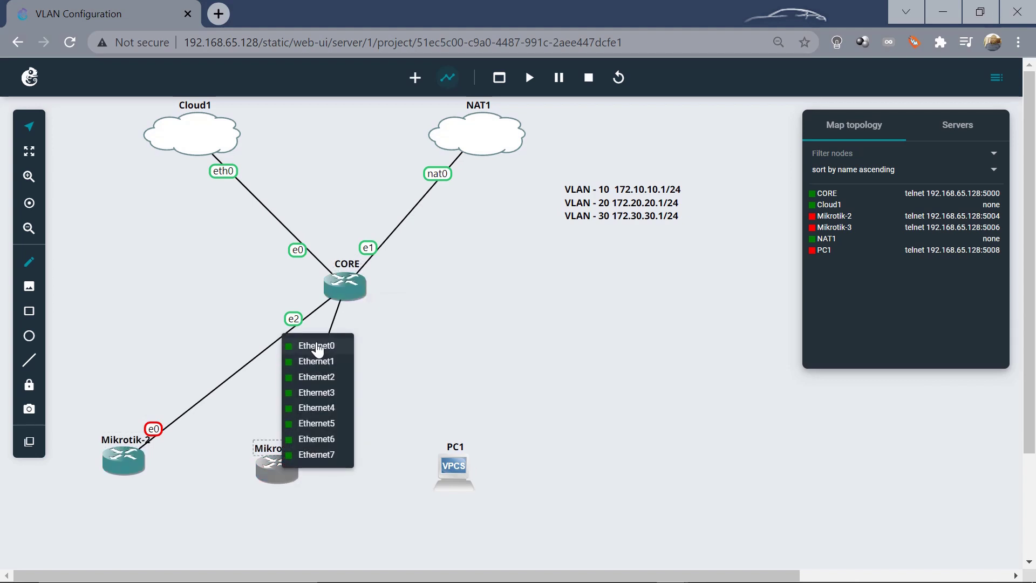
{"action": "left_click", "coordinate": [317, 348]}
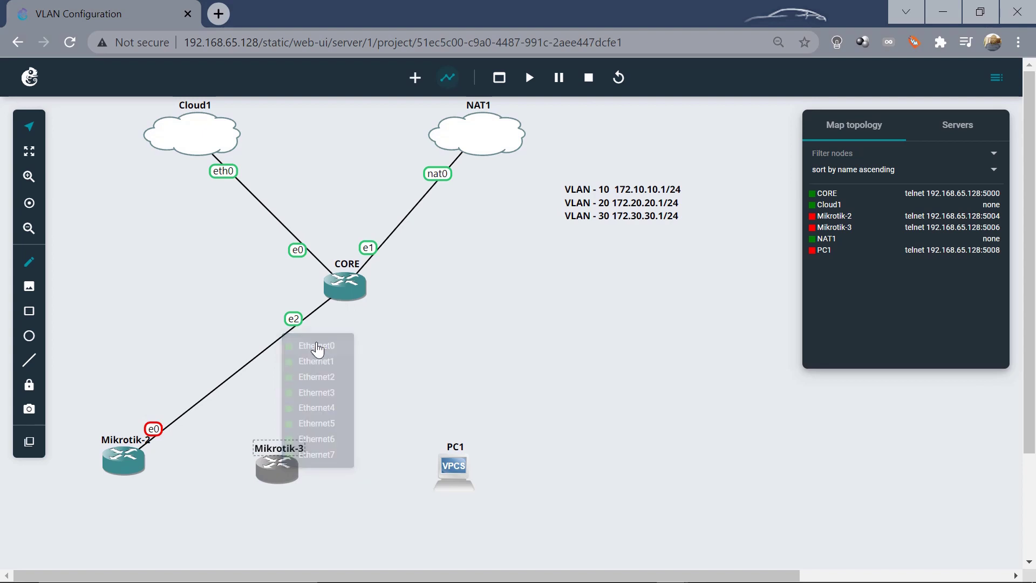
Link CORE Ethernet4 to PC1's Ethernet0
{"action": "left_click", "coordinate": [358, 286]}
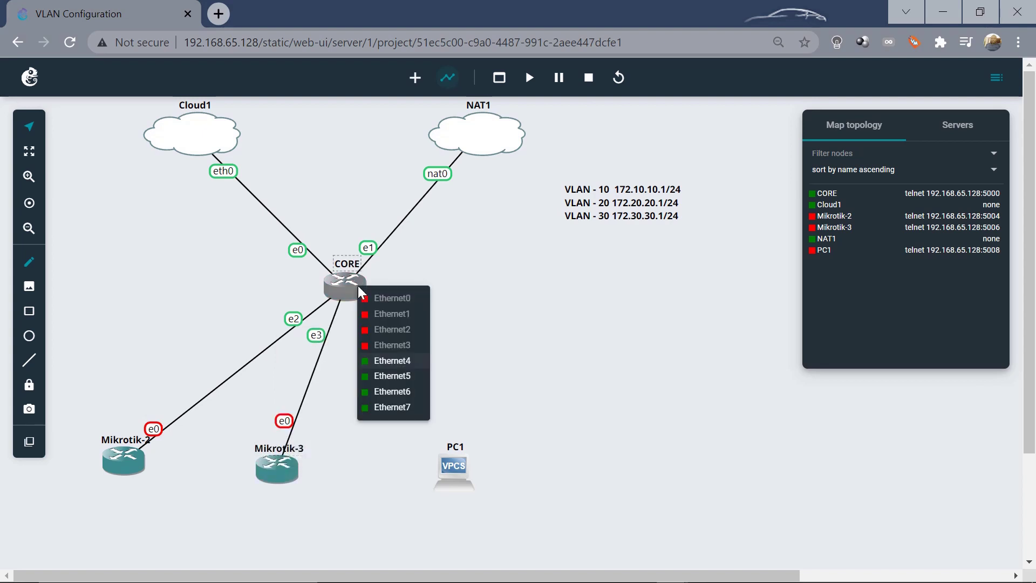
{"action": "left_click", "coordinate": [400, 369]}
{"action": "left_click", "coordinate": [459, 469]}
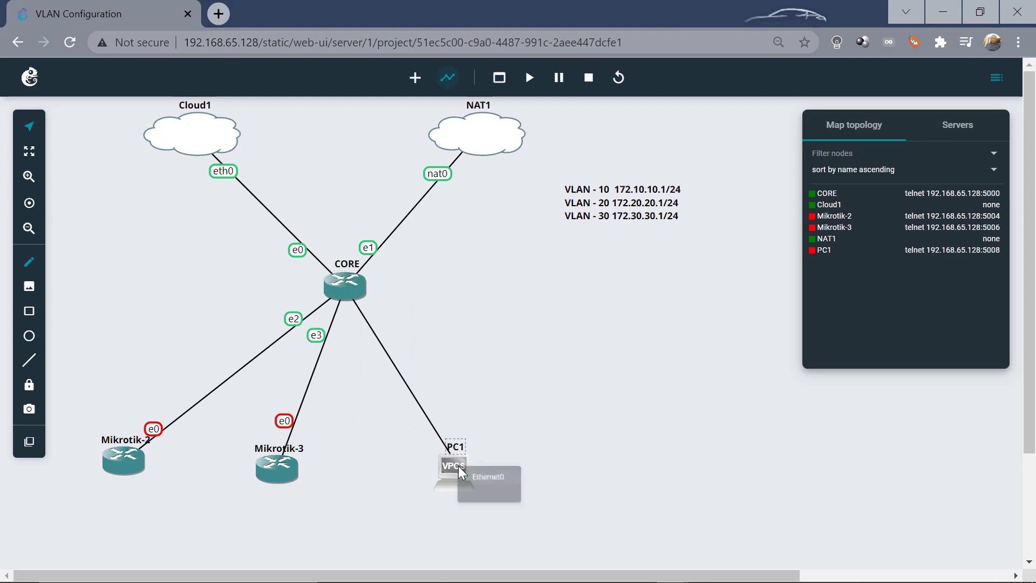
{"action": "left_click", "coordinate": [490, 479]}
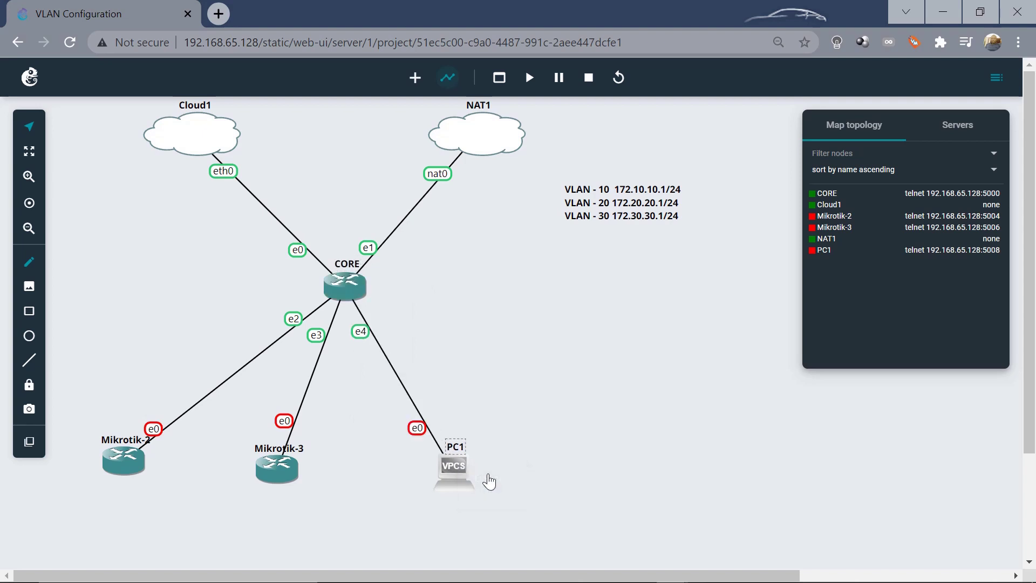
{"action": "left_click", "coordinate": [456, 460]}
{"action": "left_click", "coordinate": [523, 385]}
Move PC1 up-right and Mikrotik-3 right, then start all nodes in the lab
{"action": "left_click_drag", "start_coordinate": [448, 463], "coordinate": [492, 447]}
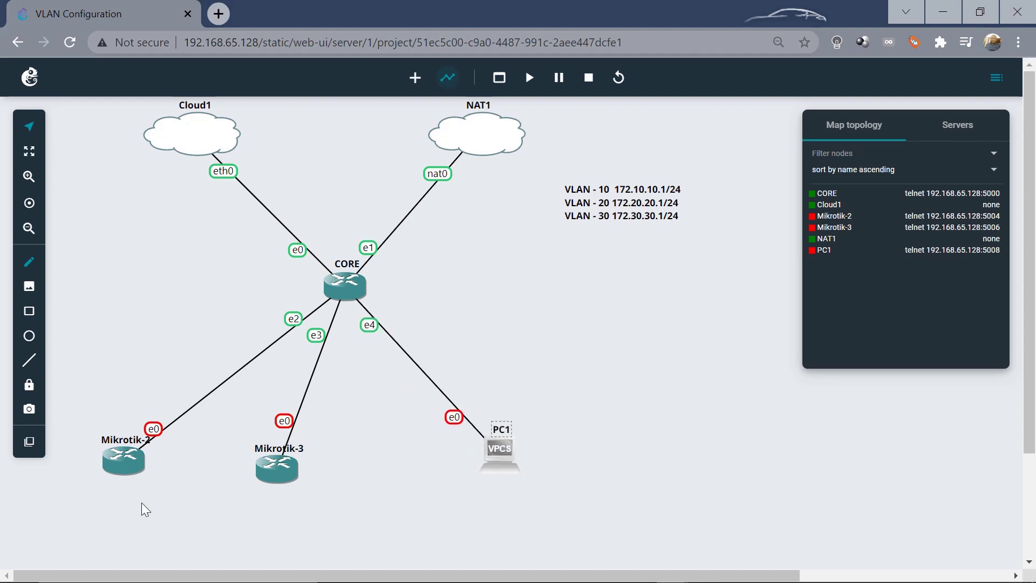
{"action": "left_click_drag", "start_coordinate": [292, 466], "coordinate": [344, 469]}
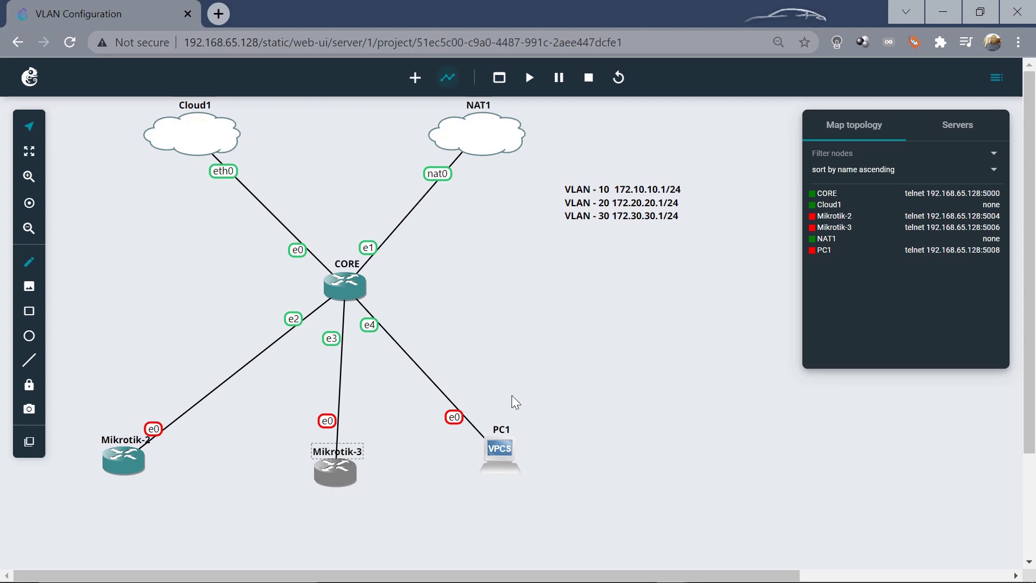
{"action": "left_click", "coordinate": [586, 375]}
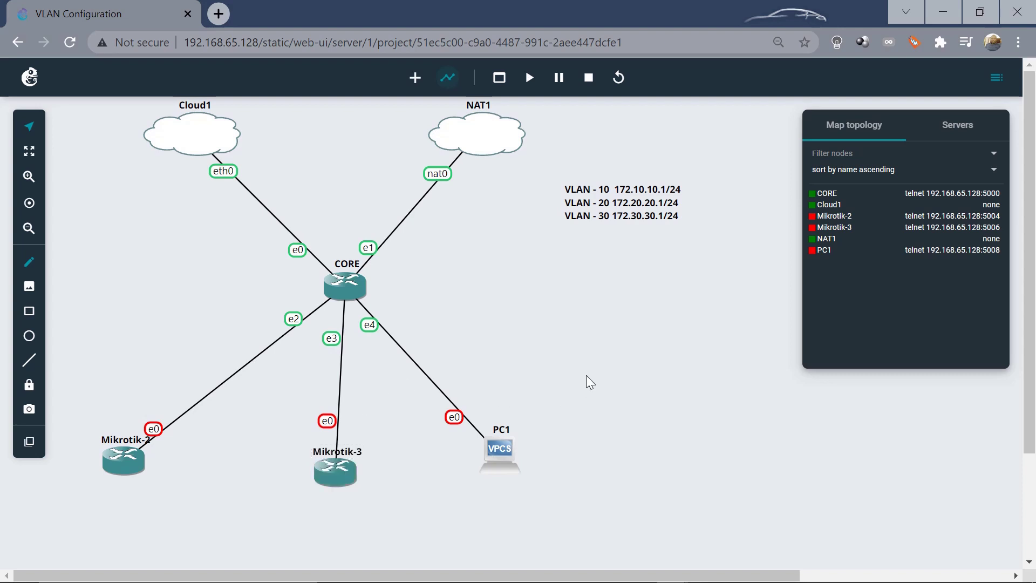
{"action": "left_click", "coordinate": [531, 79]}
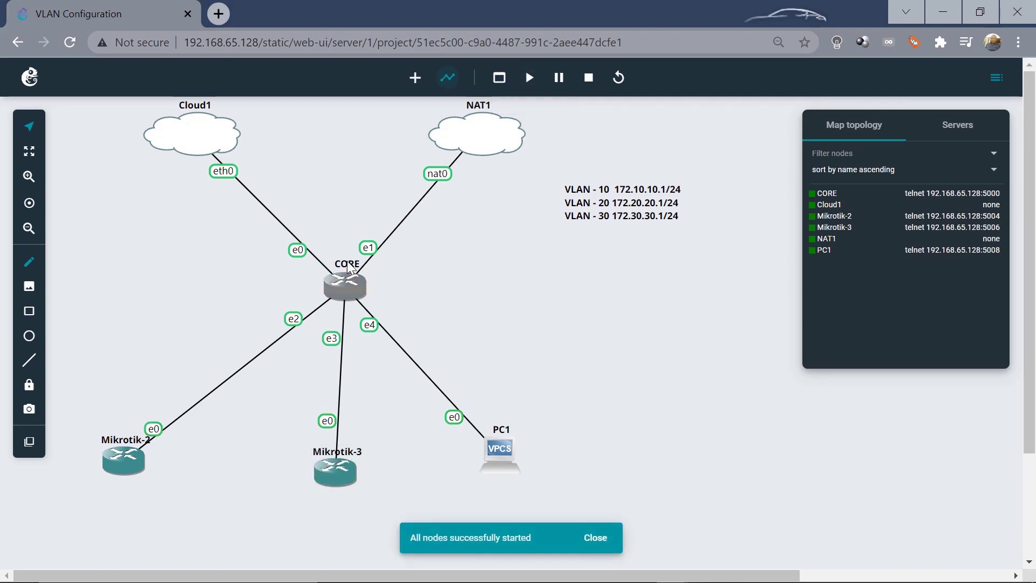
{"action": "left_click", "coordinate": [510, 573]}
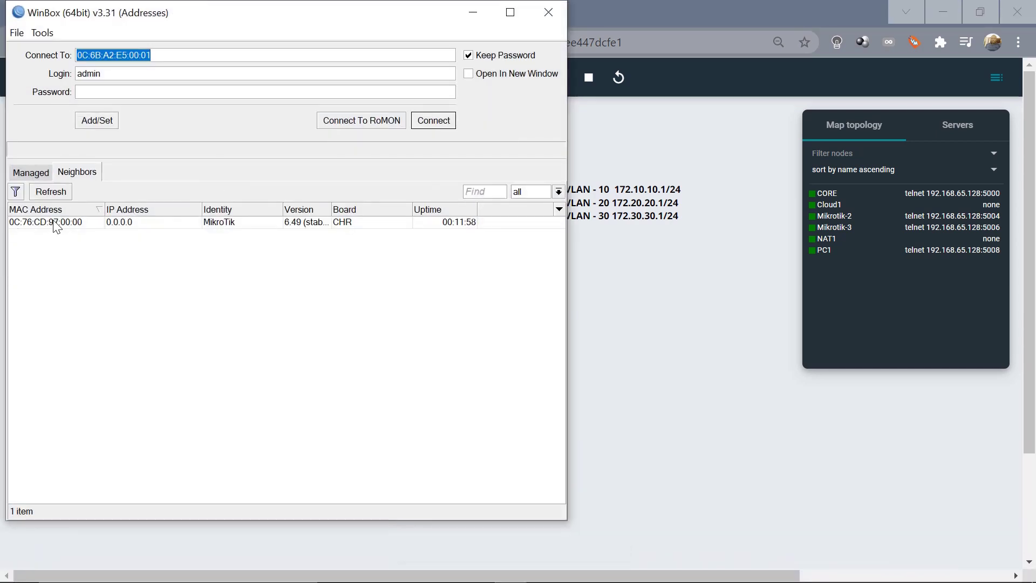
Select the discovered MikroTik neighbor in WinBox and connect to it
{"action": "left_click", "coordinate": [52, 221]}
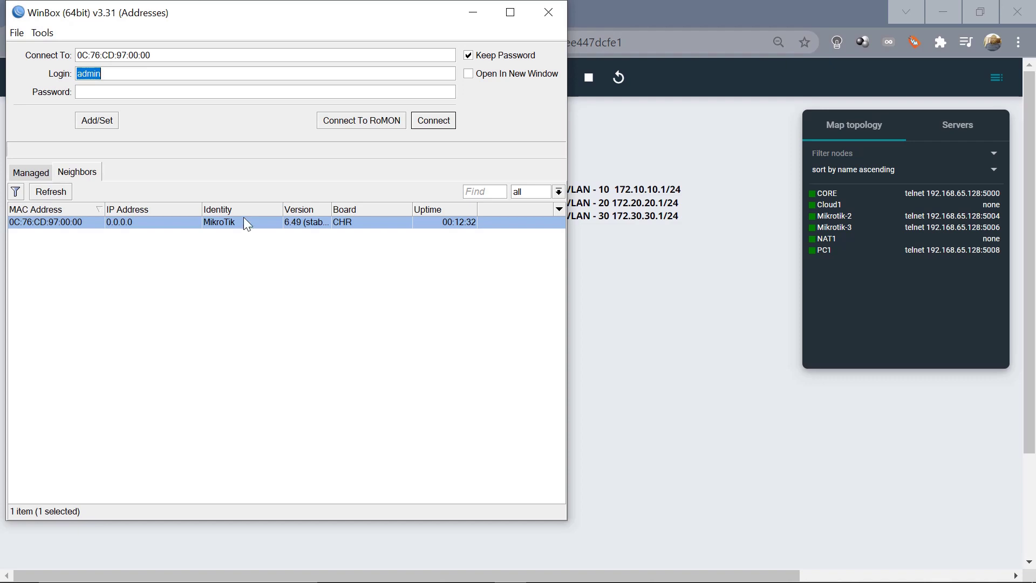
{"action": "left_click", "coordinate": [440, 124]}
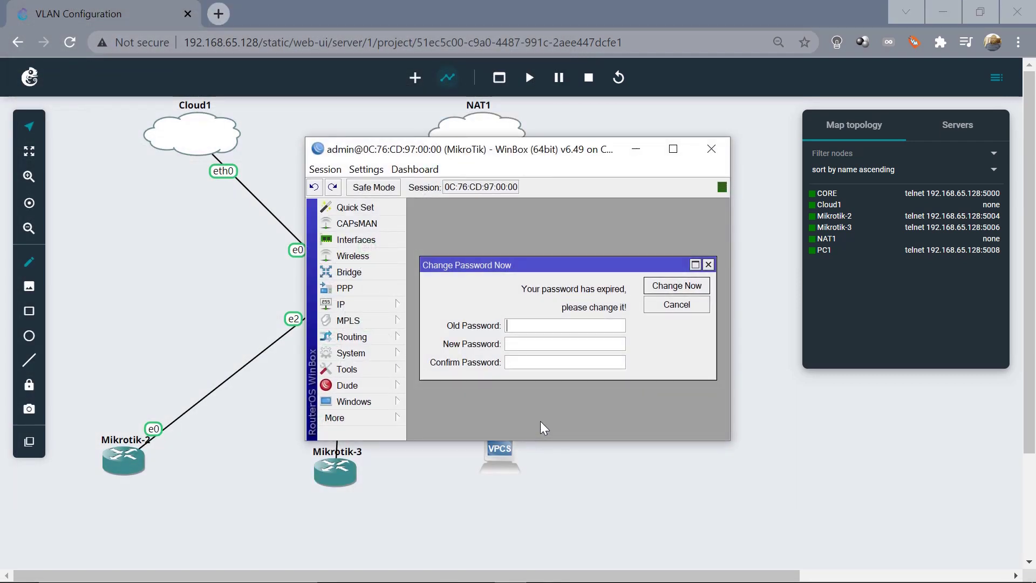
Enter and confirm a new router password to replace the expired one
{"action": "key", "text": "Tab"}
{"action": "type", "text": "1234"}
{"action": "key", "text": "Tab"}
{"action": "type", "text": "1234"}
{"action": "key", "text": "Return"}
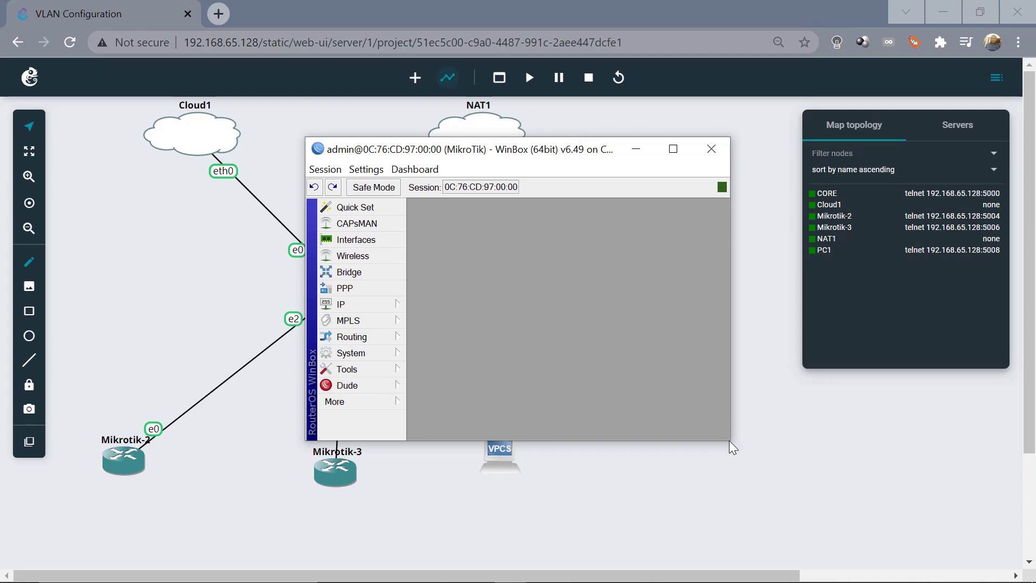
Enlarge and reposition the WinBox window, then type CORE in System > Identity
{"action": "left_click_drag", "start_coordinate": [729, 442], "coordinate": [840, 536]}
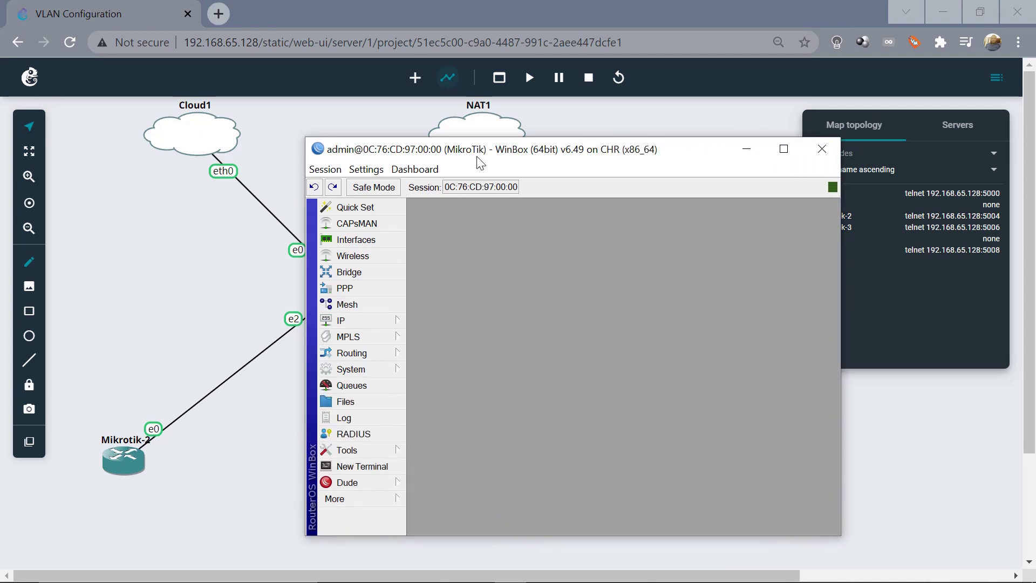
{"action": "left_click_drag", "start_coordinate": [480, 162], "coordinate": [249, 109]}
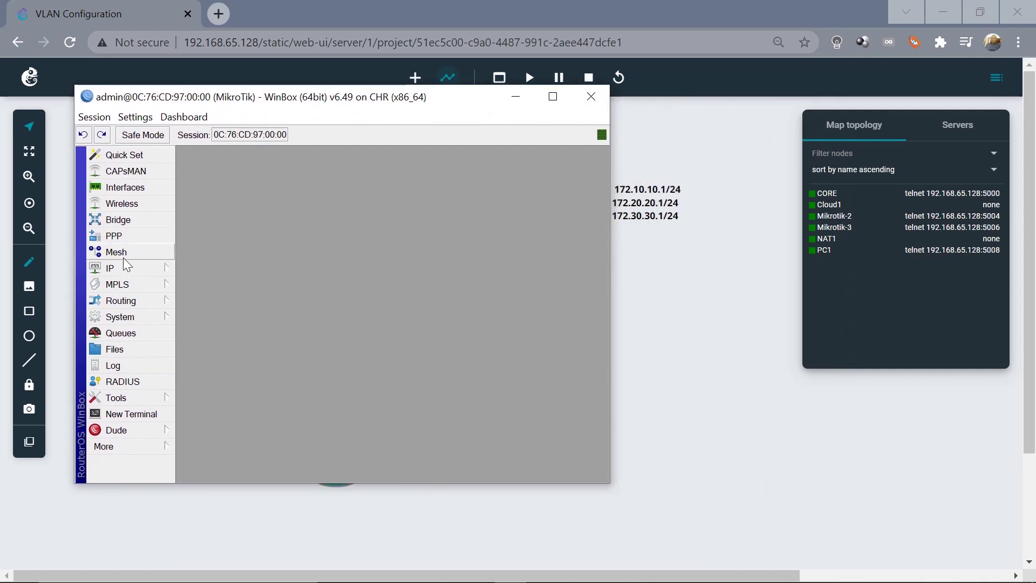
{"action": "left_click", "coordinate": [128, 323]}
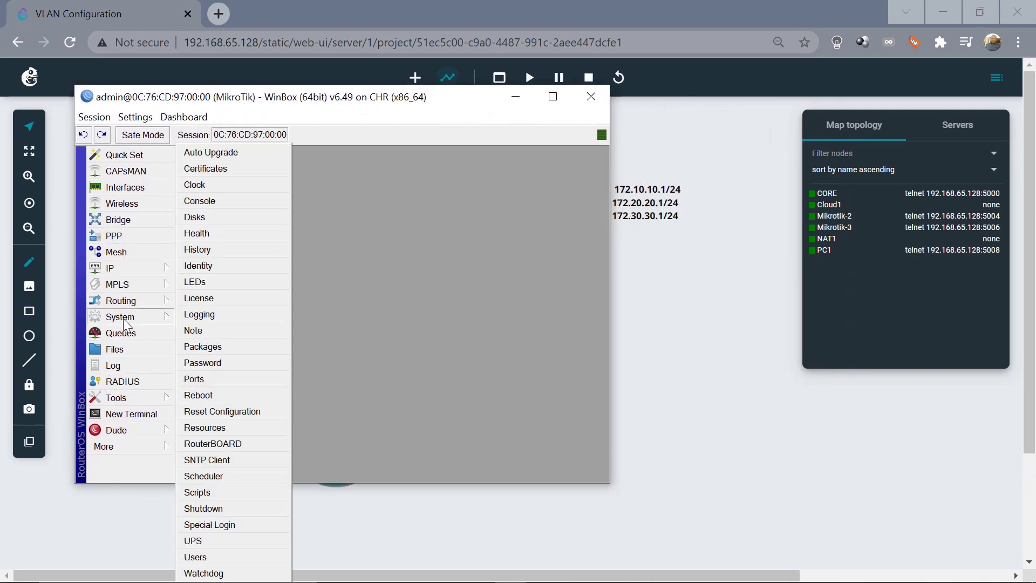
{"action": "left_click", "coordinate": [209, 265]}
{"action": "type", "text": "CORE"}
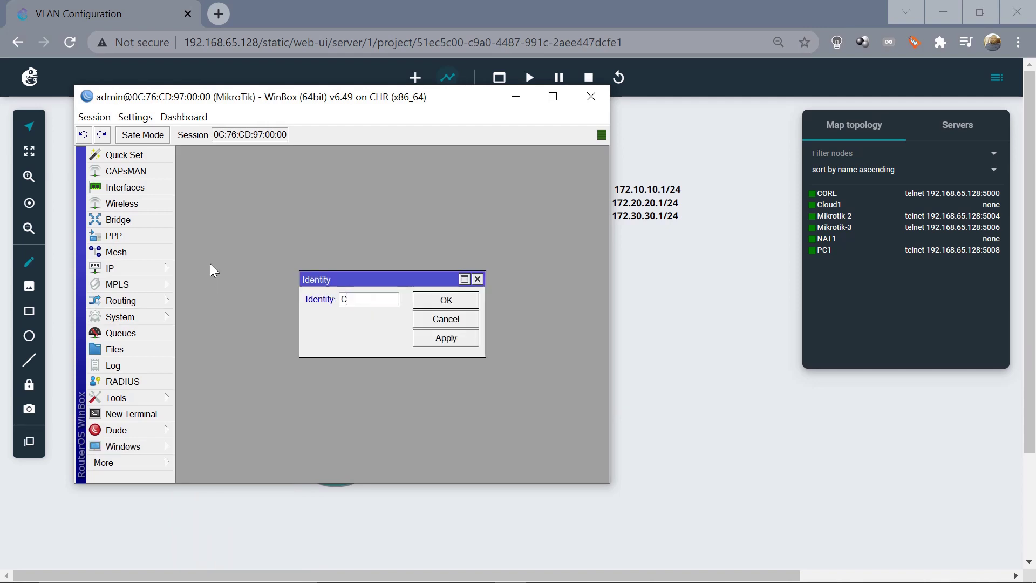
Confirm CORE as the identity and check the CORE router on the GNS3 map
{"action": "left_click", "coordinate": [455, 303]}
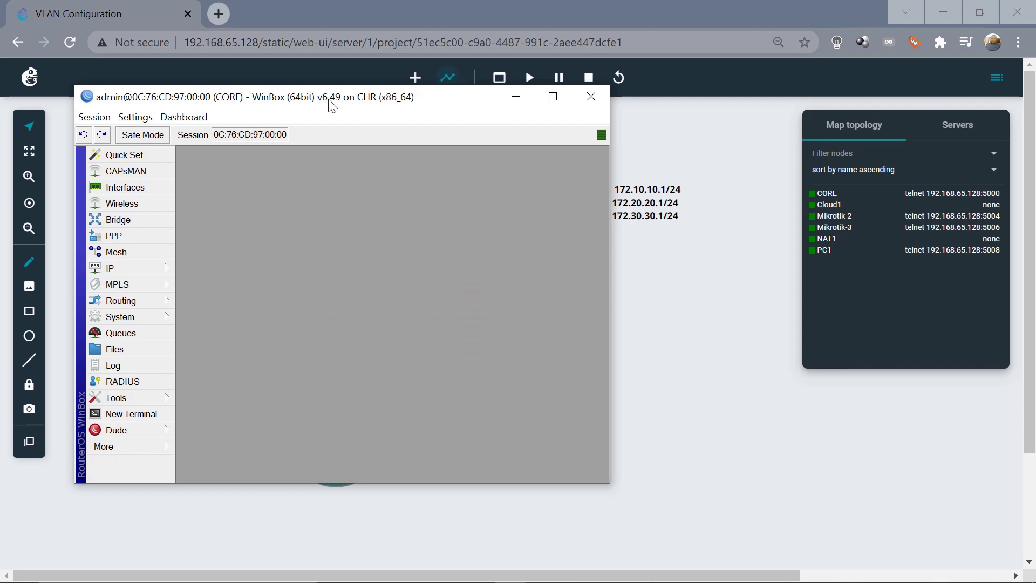
{"action": "left_click_drag", "start_coordinate": [331, 107], "coordinate": [384, 123]}
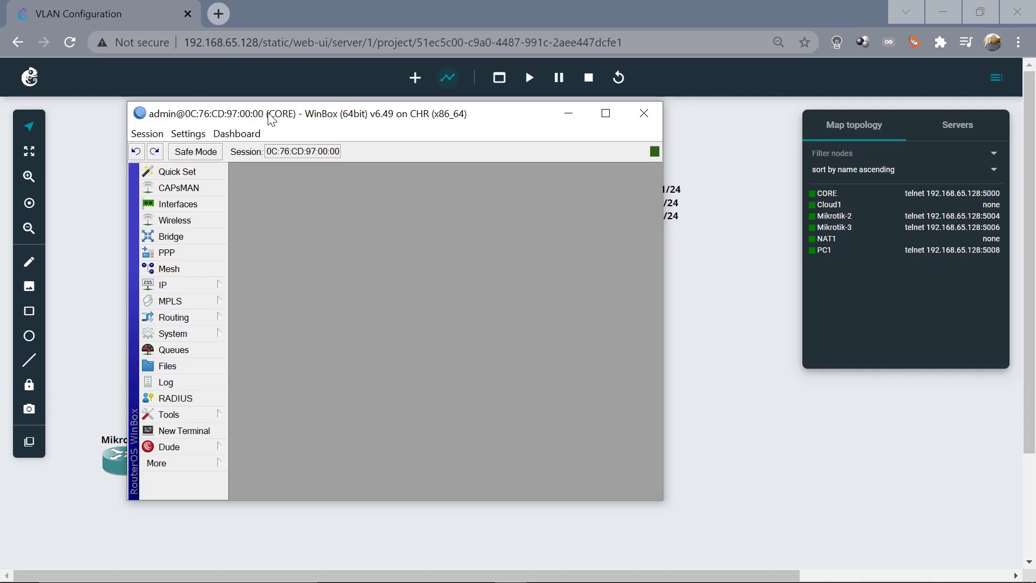
{"action": "left_click_drag", "start_coordinate": [270, 118], "coordinate": [673, 134]}
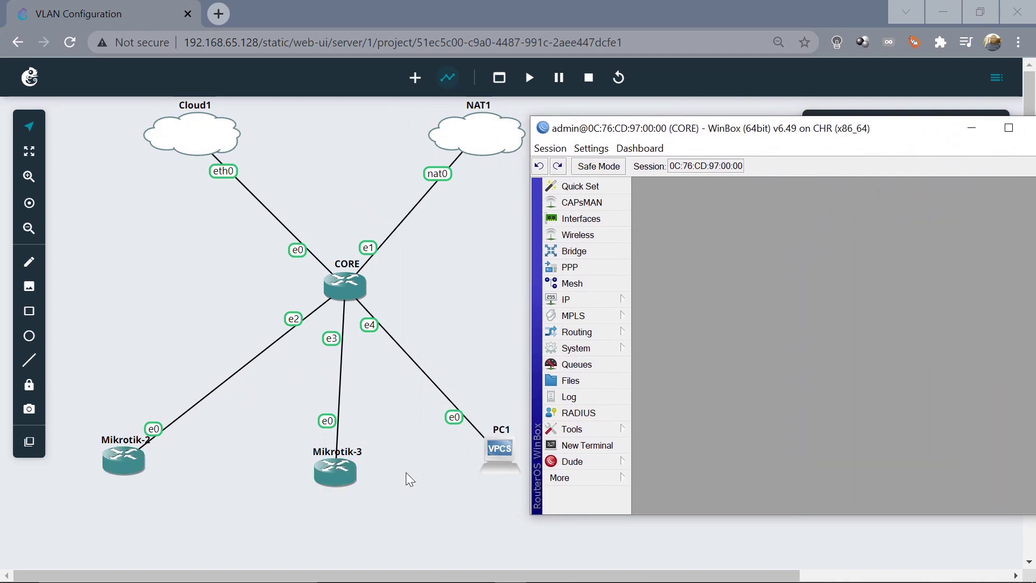
{"action": "left_click", "coordinate": [346, 301]}
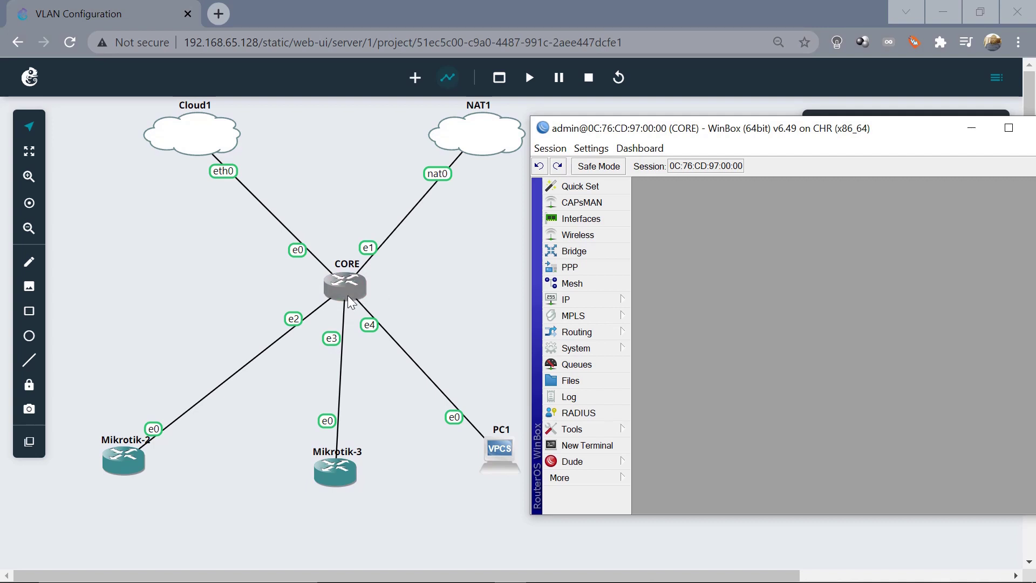
{"action": "left_click_drag", "start_coordinate": [743, 136], "coordinate": [321, 122]}
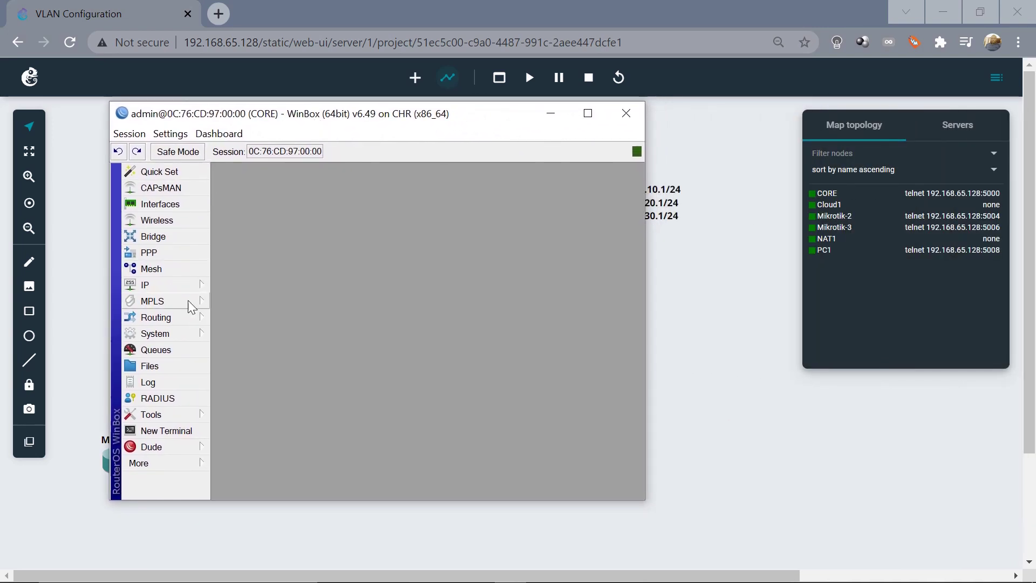
Add a VLAN interface named vlan0 with VLAN ID 10, then minimise WinBox
{"action": "left_click", "coordinate": [164, 206]}
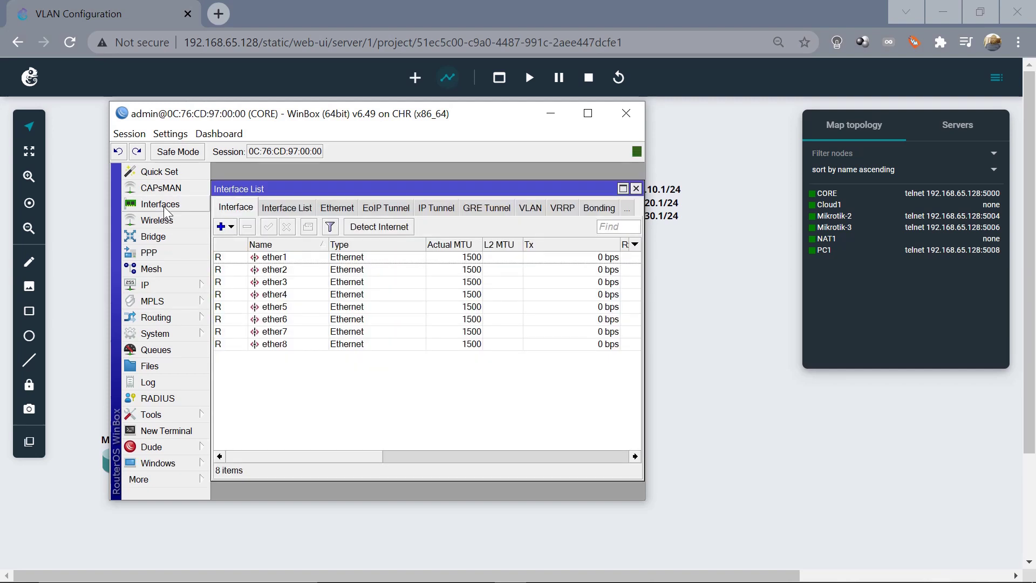
{"action": "left_click", "coordinate": [532, 212]}
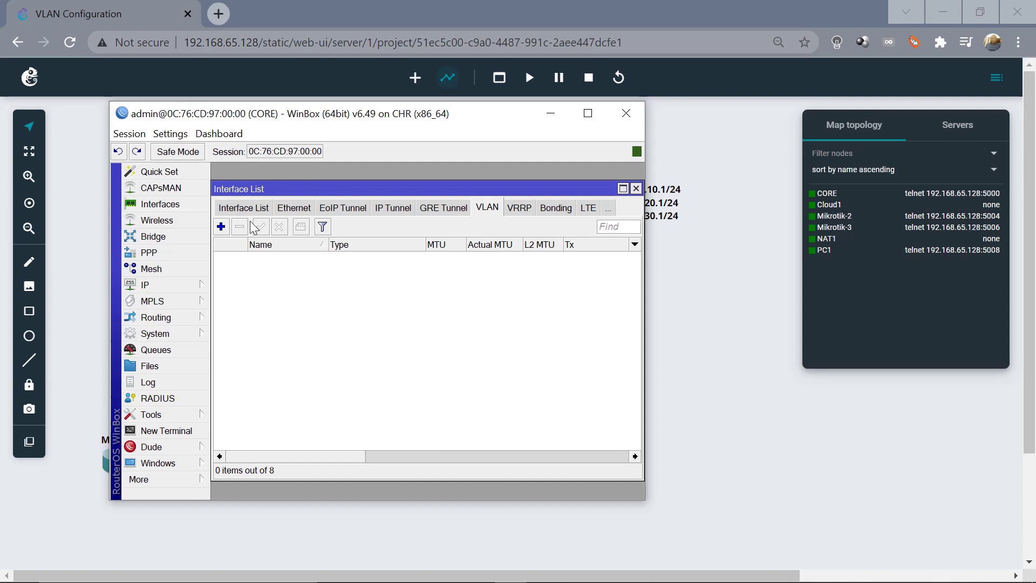
{"action": "left_click", "coordinate": [221, 228]}
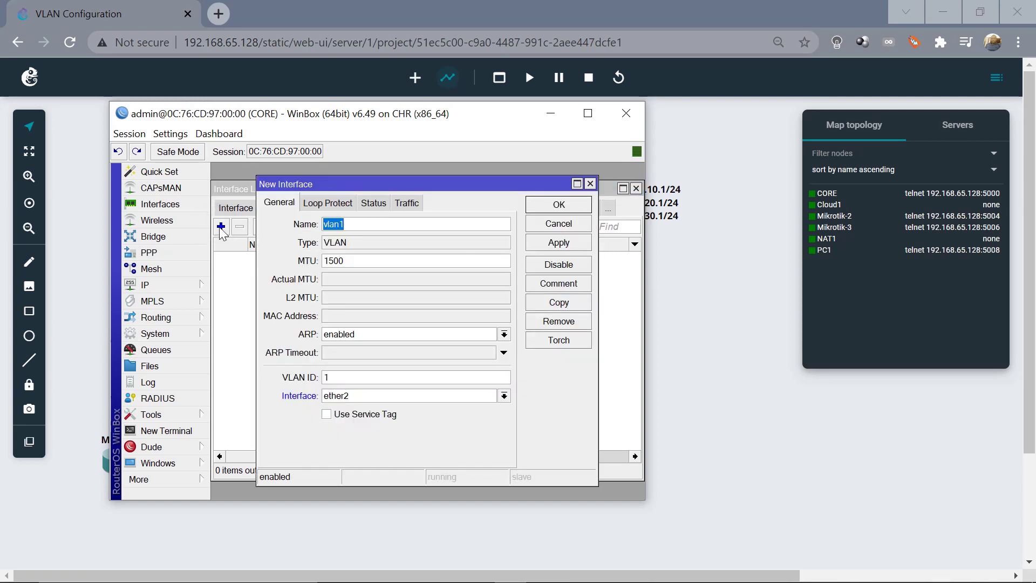
{"action": "key", "text": "End"}
{"action": "key", "text": "BackSpace"}
{"action": "type", "text": "0"}
{"action": "left_click", "coordinate": [372, 379]}
{"action": "type", "text": "0"}
{"action": "left_click_drag", "start_coordinate": [450, 124], "coordinate": [675, 135]}
{"action": "left_click", "coordinate": [779, 128]}
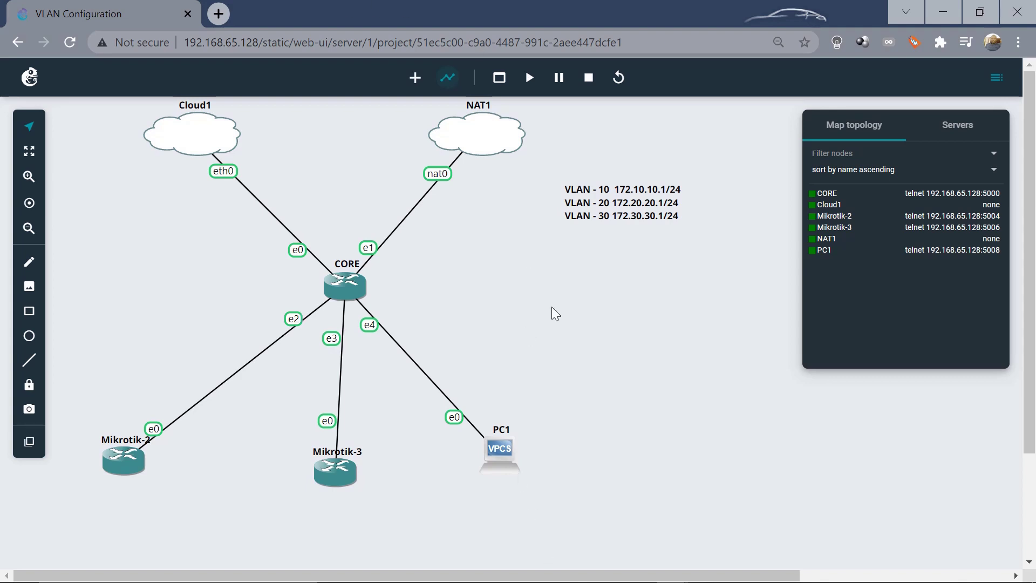
Set ether3 as vlan0's parent interface and apply the VLAN settings
{"action": "mouse_move", "coordinate": [537, 580]}
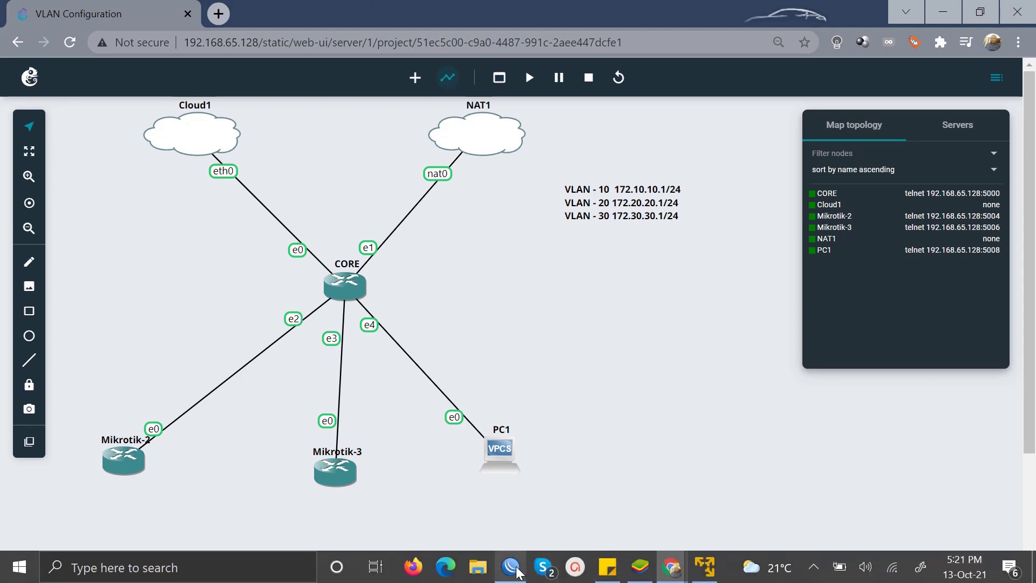
{"action": "left_click", "coordinate": [504, 478]}
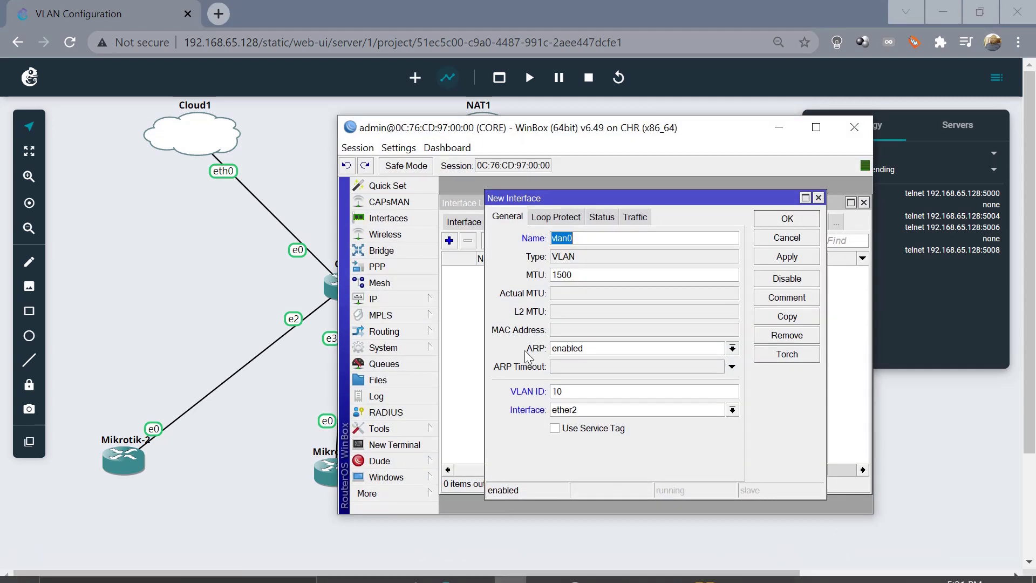
{"action": "left_click", "coordinate": [732, 410]}
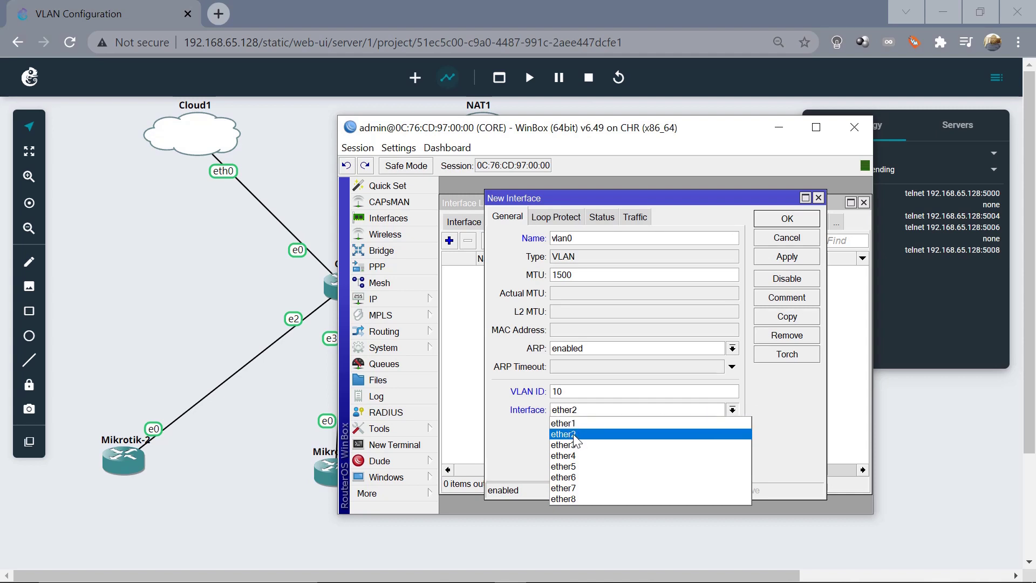
{"action": "left_click", "coordinate": [786, 128]}
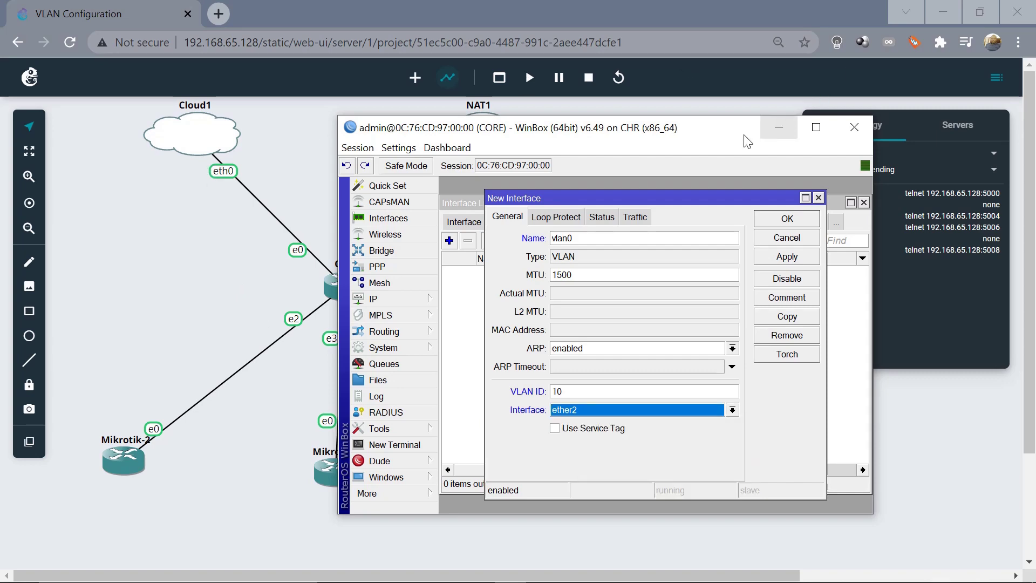
{"action": "left_click", "coordinate": [779, 124]}
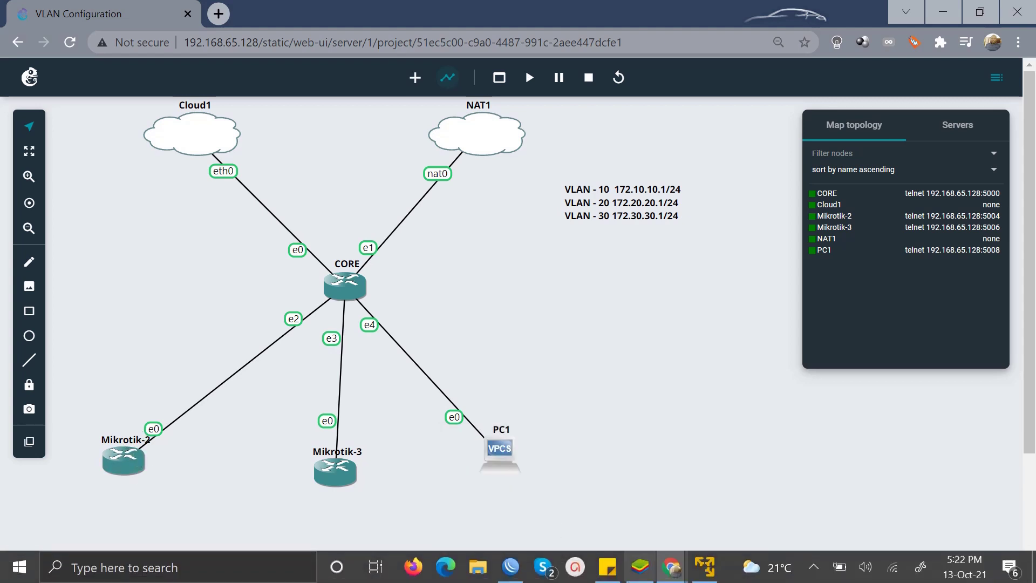
{"action": "left_click", "coordinate": [511, 567]}
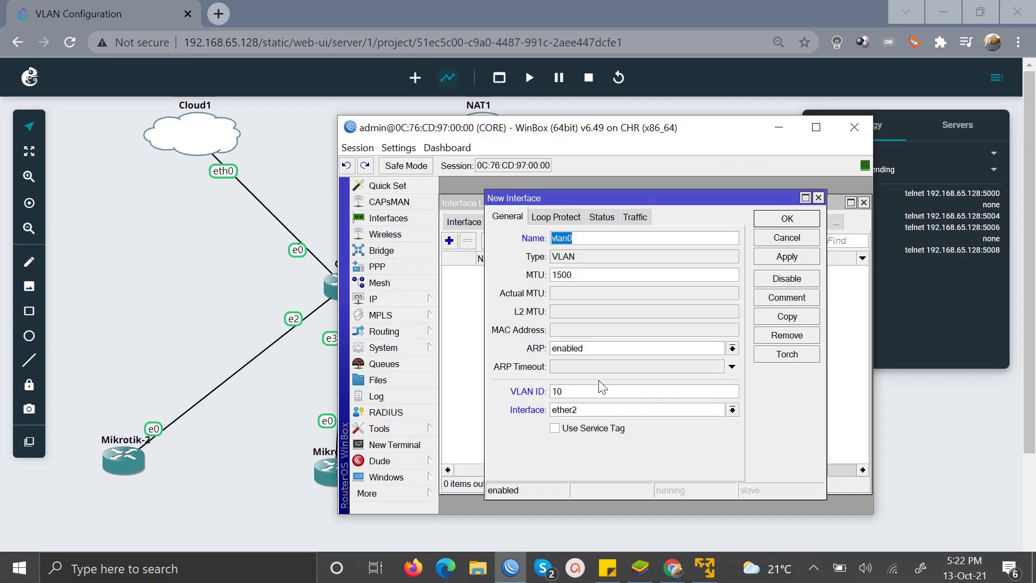
{"action": "left_click", "coordinate": [732, 411]}
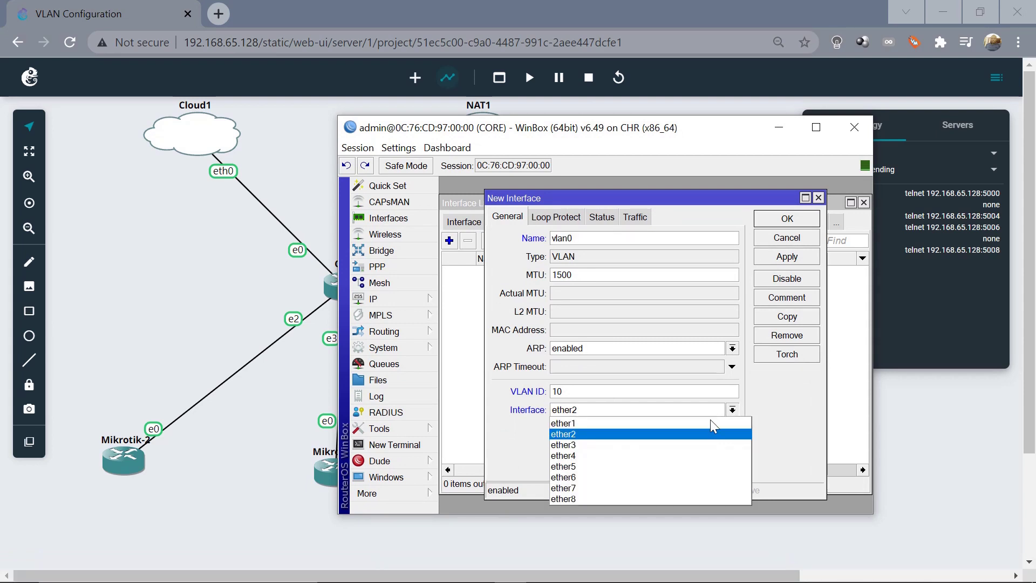
{"action": "left_click", "coordinate": [596, 446]}
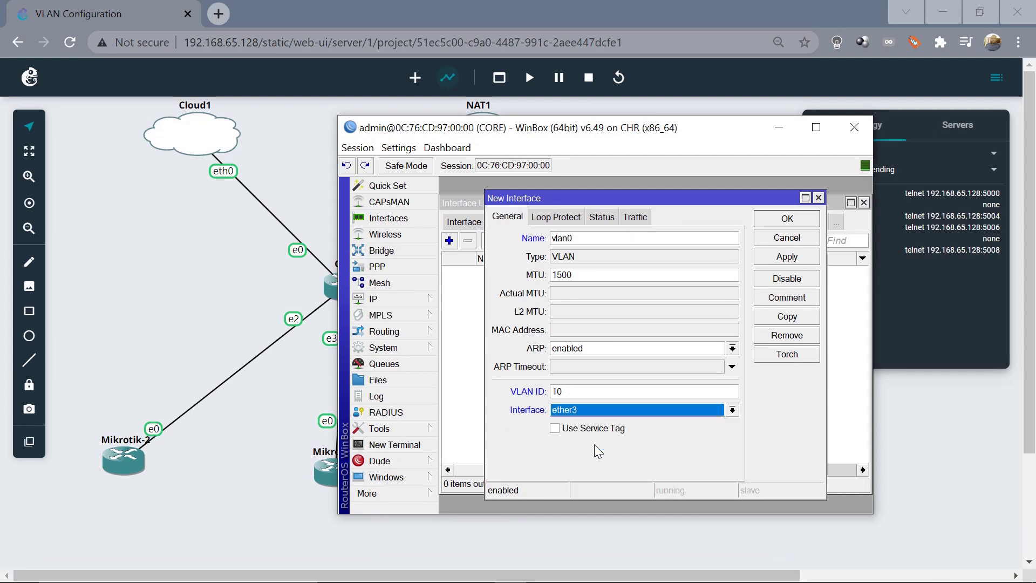
{"action": "left_click", "coordinate": [794, 263]}
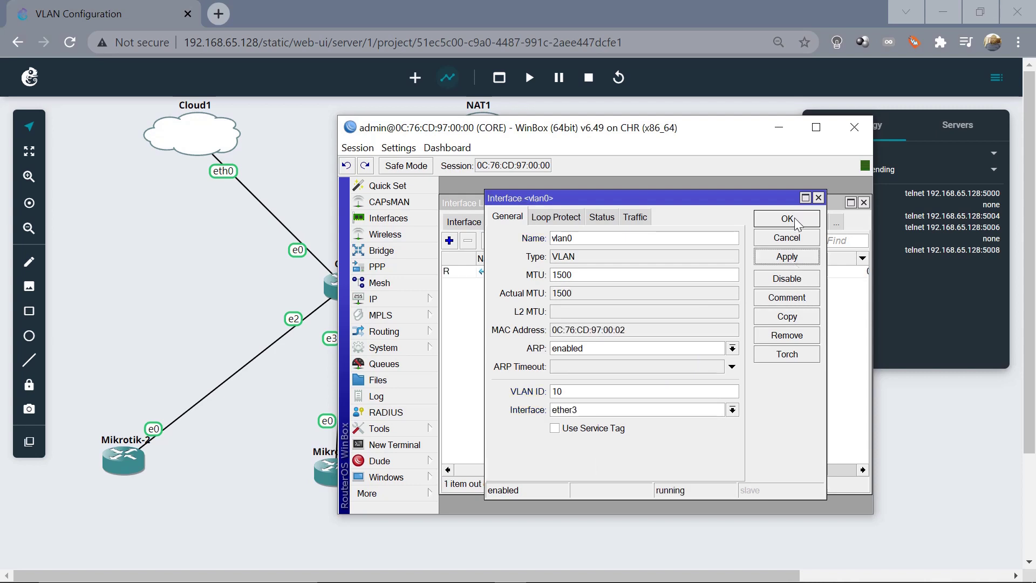
Add VLAN interface vlan20 with VLAN ID 20 on ether4
{"action": "left_click", "coordinate": [795, 218]}
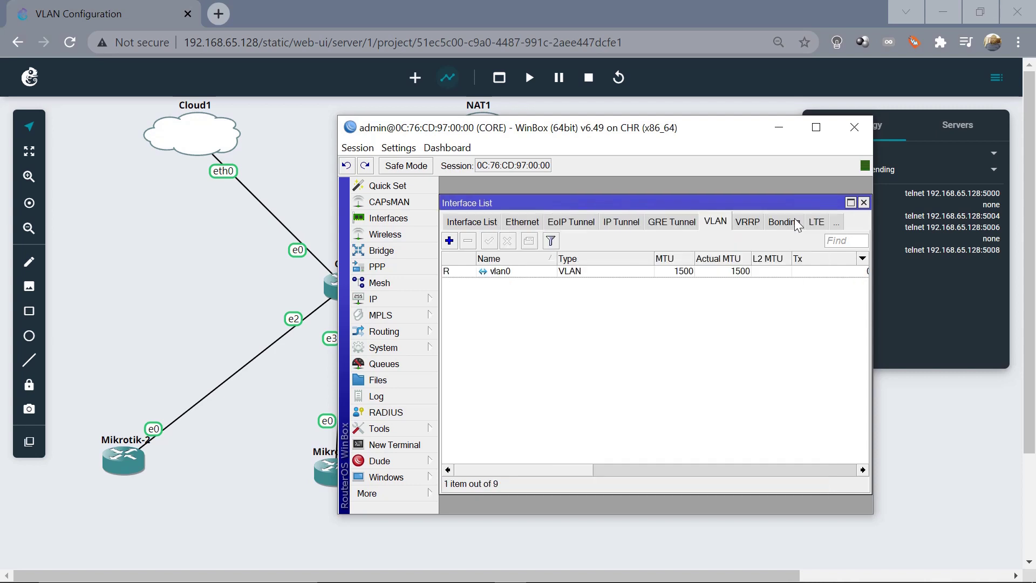
{"action": "left_click", "coordinate": [450, 241]}
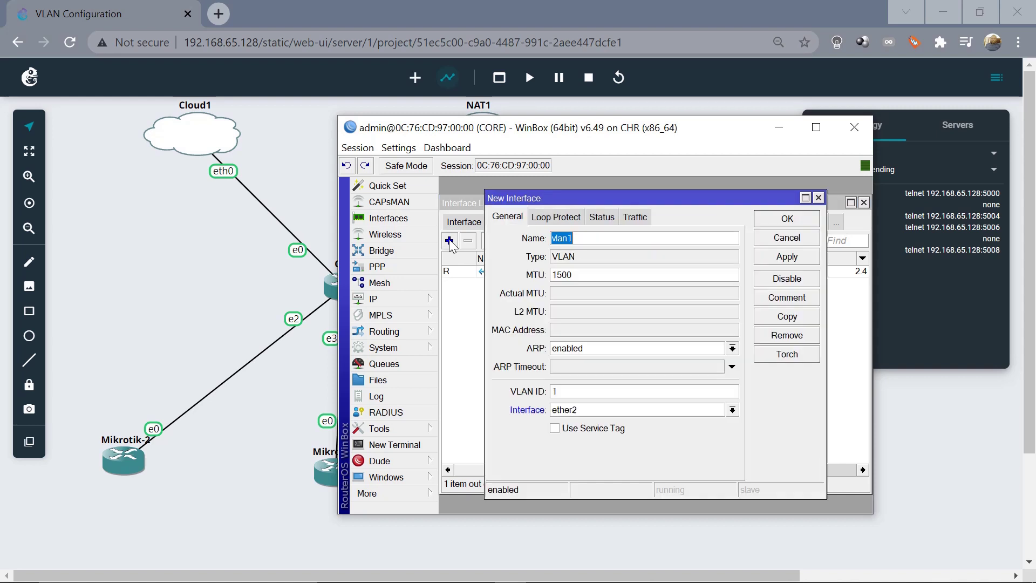
{"action": "left_click", "coordinate": [610, 238]}
{"action": "key", "text": "BackSpace"}
{"action": "type", "text": "20"}
{"action": "left_click", "coordinate": [596, 391]}
{"action": "key", "text": "BackSpace"}
{"action": "type", "text": "20"}
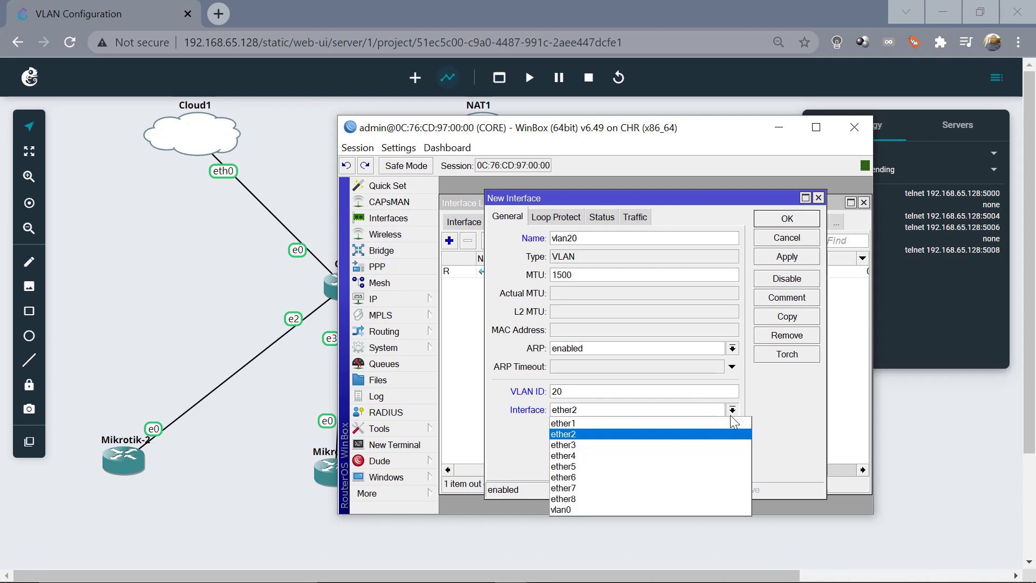
{"action": "left_click", "coordinate": [564, 456]}
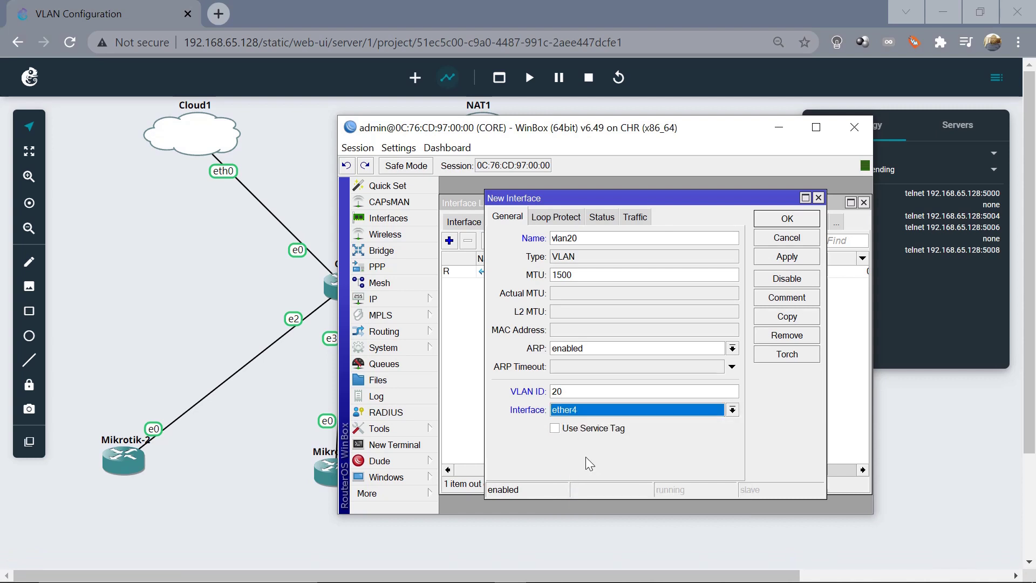
{"action": "left_click", "coordinate": [787, 256]}
{"action": "left_click", "coordinate": [791, 219]}
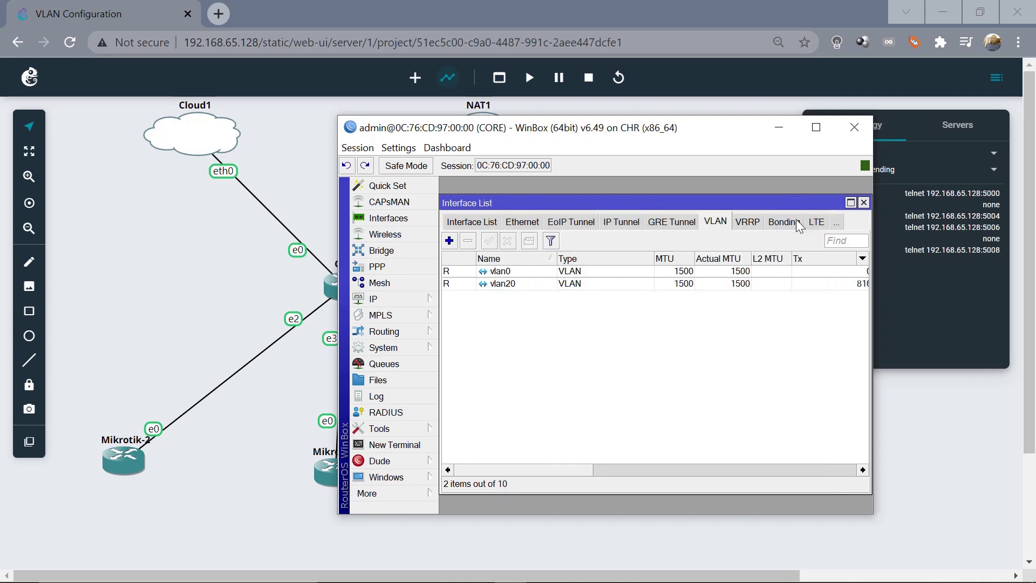
Add VLAN interface vlan30 with VLAN ID 30 on ether5
{"action": "left_click", "coordinate": [449, 241]}
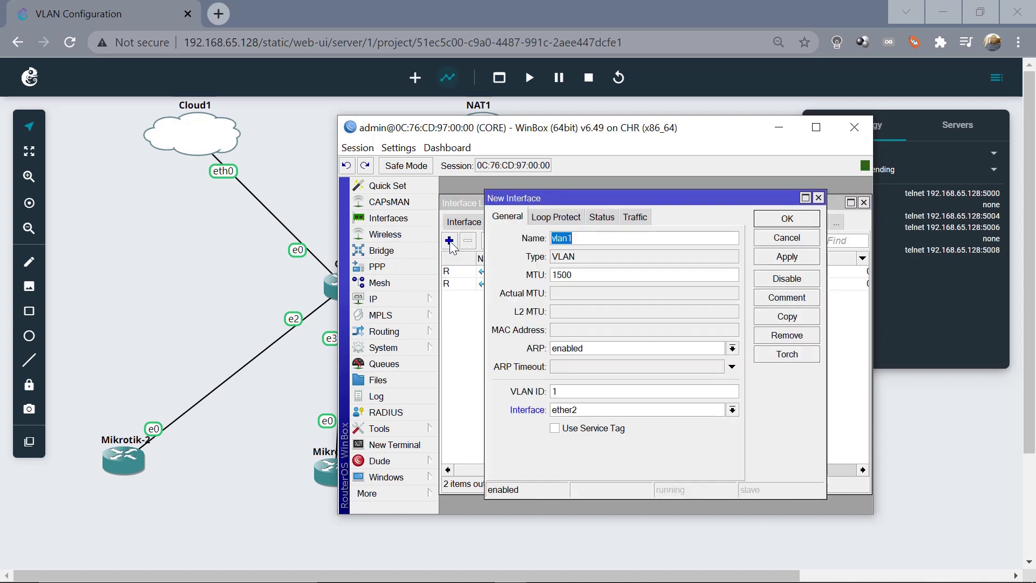
{"action": "key", "text": "End"}
{"action": "key", "text": "BackSpace"}
{"action": "type", "text": "30"}
{"action": "left_click", "coordinate": [581, 393]}
{"action": "key", "text": "BackSpace"}
{"action": "type", "text": "3-"}
{"action": "key", "text": "BackSpace"}
{"action": "type", "text": "0"}
{"action": "left_click", "coordinate": [733, 411]}
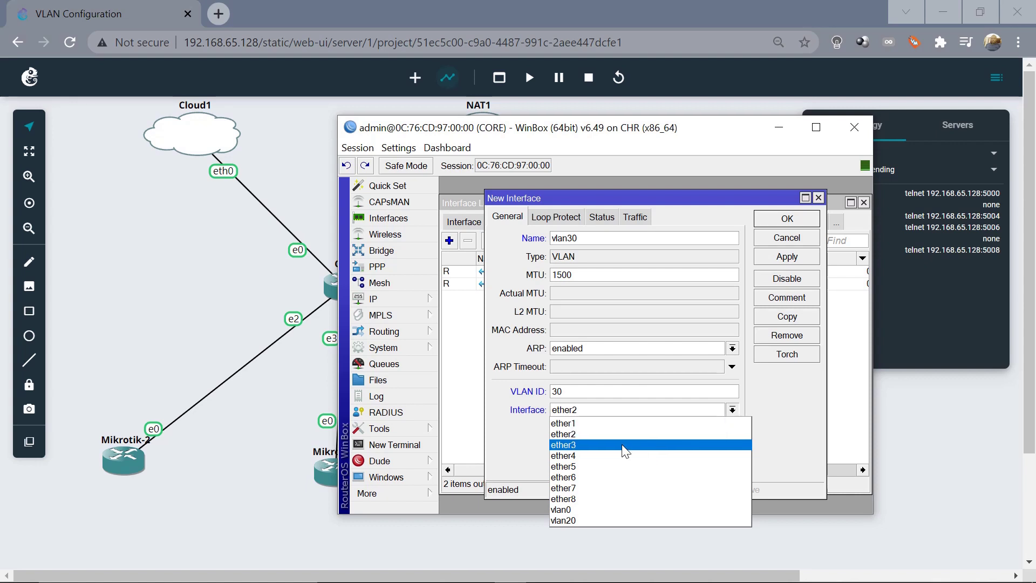
{"action": "left_click", "coordinate": [591, 466]}
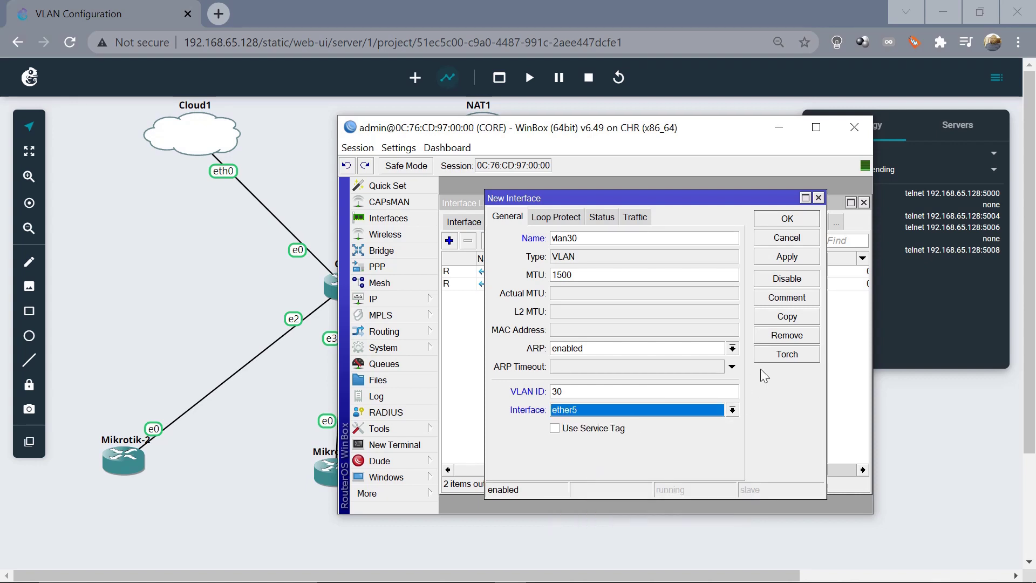
{"action": "left_click", "coordinate": [781, 257]}
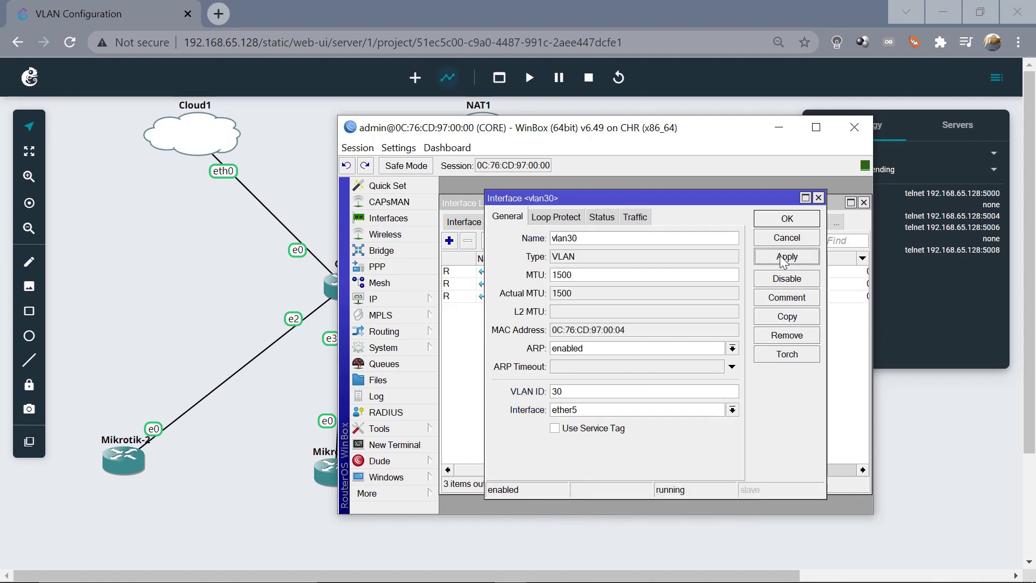
{"action": "left_click", "coordinate": [785, 222]}
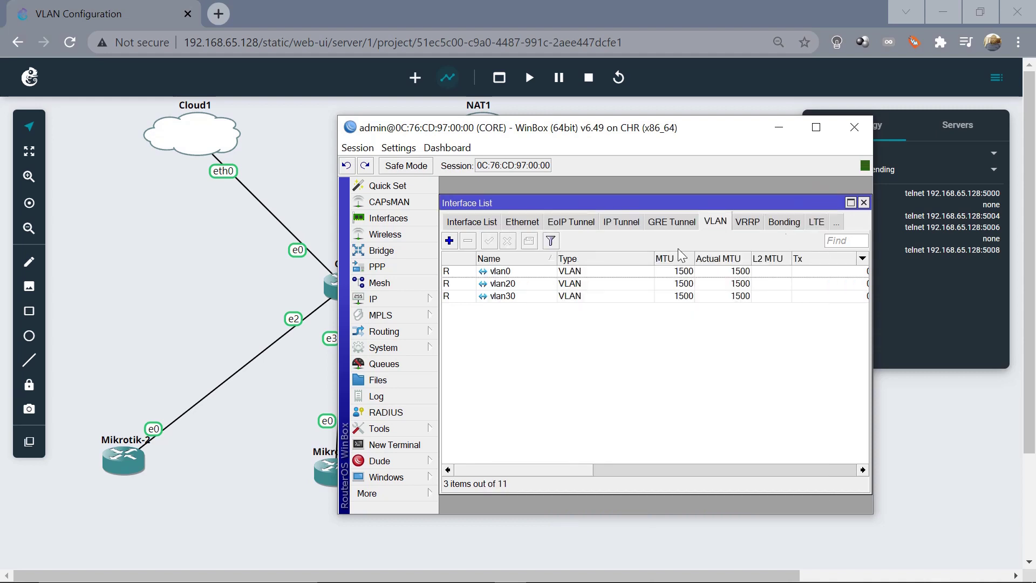
Rename the vlan0 interface to vlan10 and save it
{"action": "double_click", "coordinate": [514, 271]}
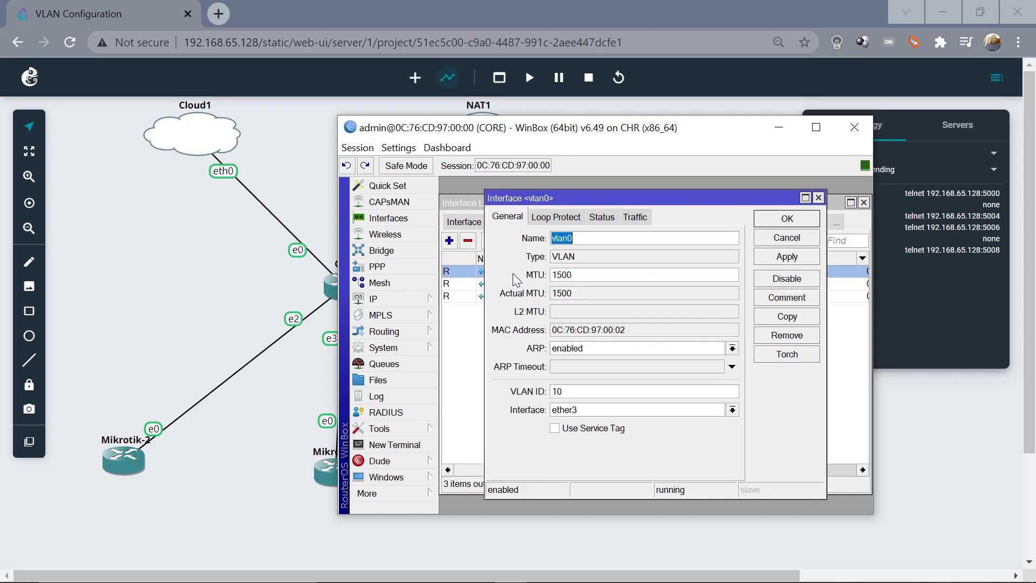
{"action": "left_click", "coordinate": [597, 238]}
{"action": "key", "text": "BackSpace"}
{"action": "type", "text": "10"}
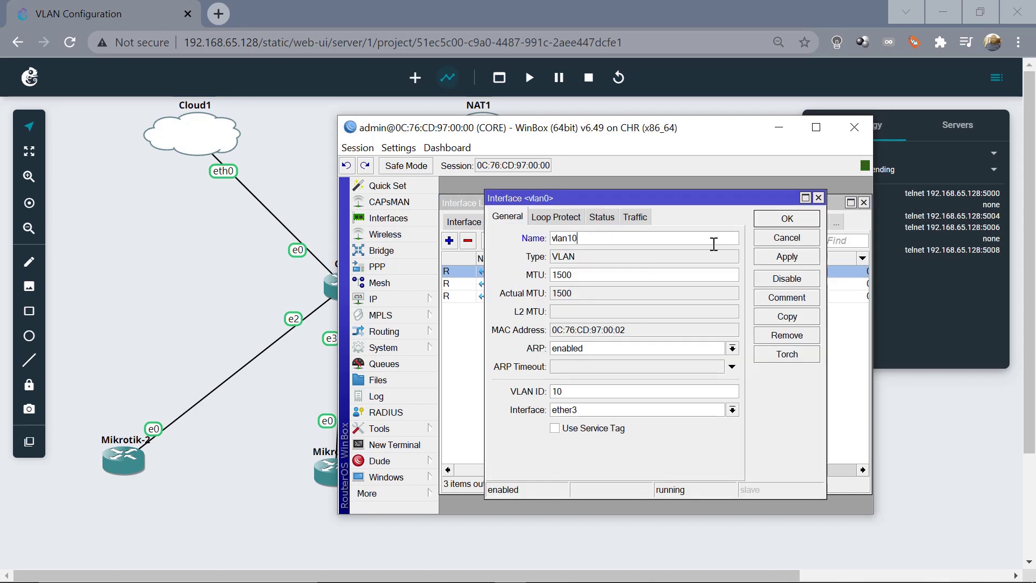
{"action": "left_click", "coordinate": [776, 262]}
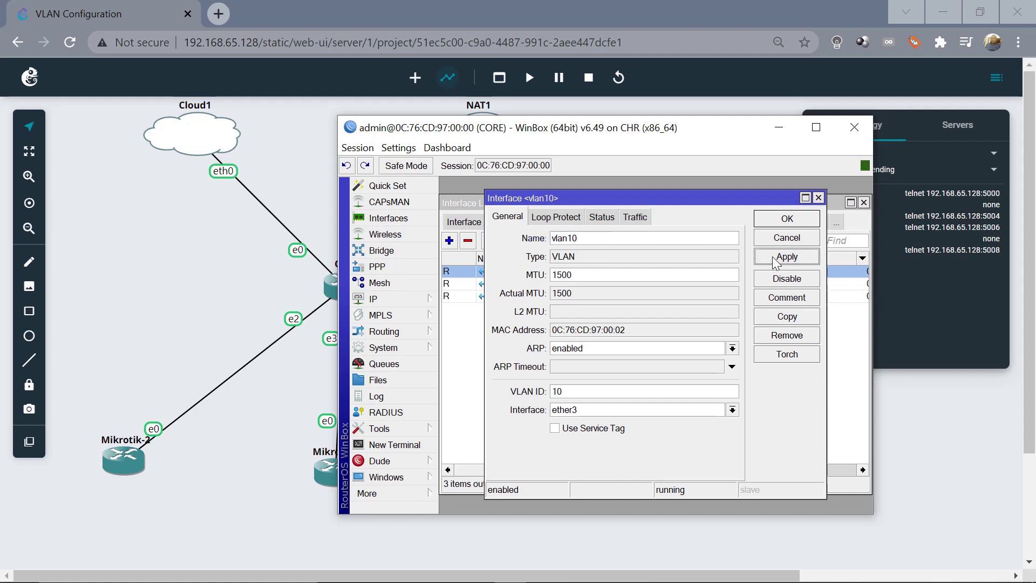
{"action": "left_click", "coordinate": [794, 220]}
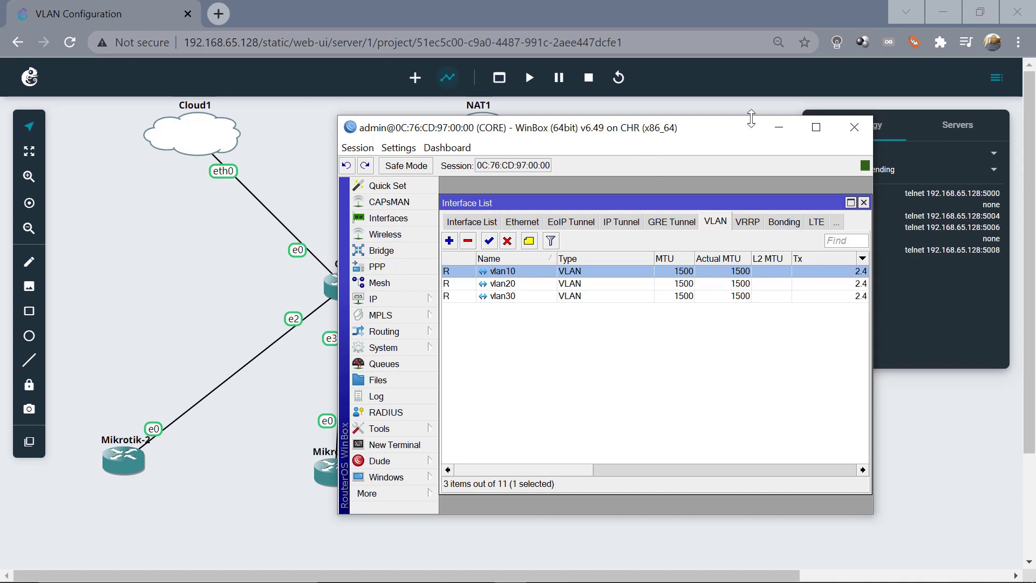
Check the VLAN addressing notes on the GNS3 topology, then restore WinBox
{"action": "left_click", "coordinate": [779, 128]}
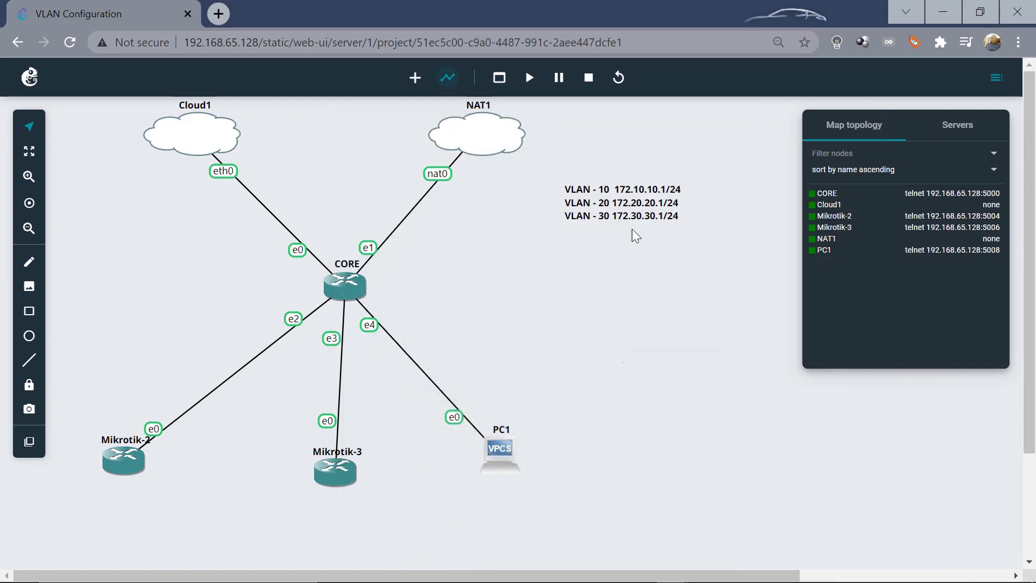
{"action": "left_click_drag", "start_coordinate": [550, 160], "coordinate": [709, 238]}
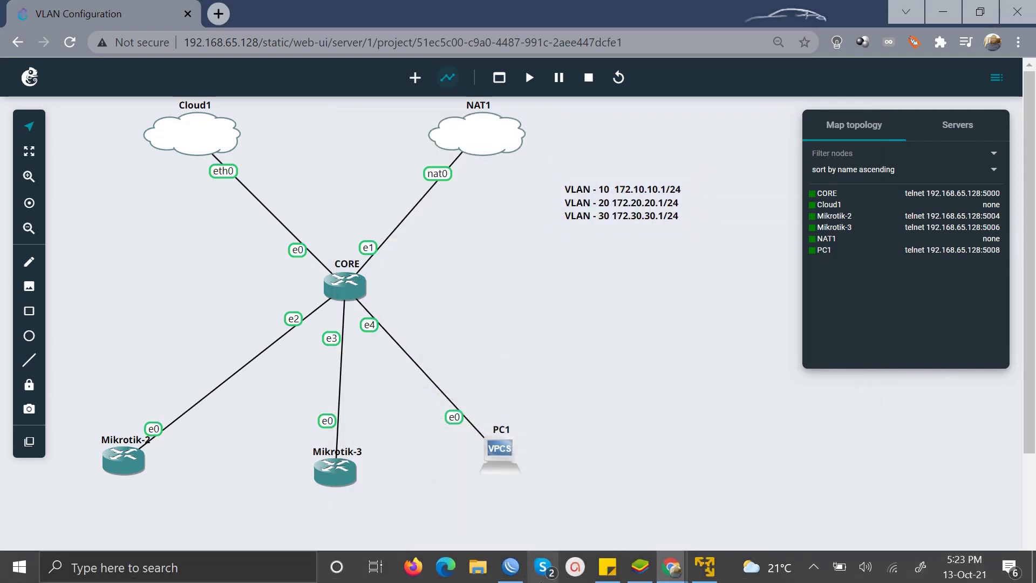
{"action": "mouse_move", "coordinate": [511, 566]}
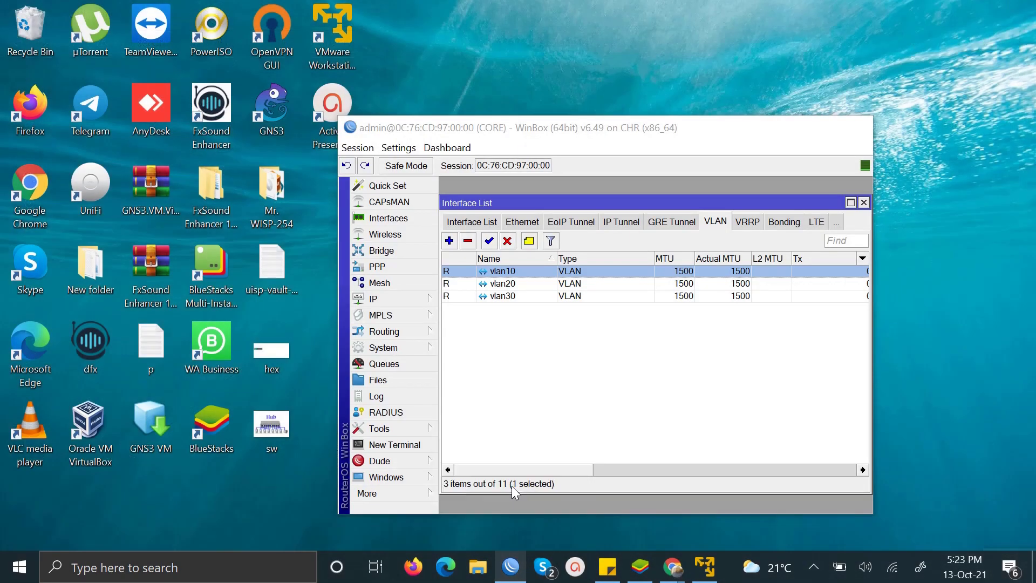
{"action": "left_click", "coordinate": [512, 486]}
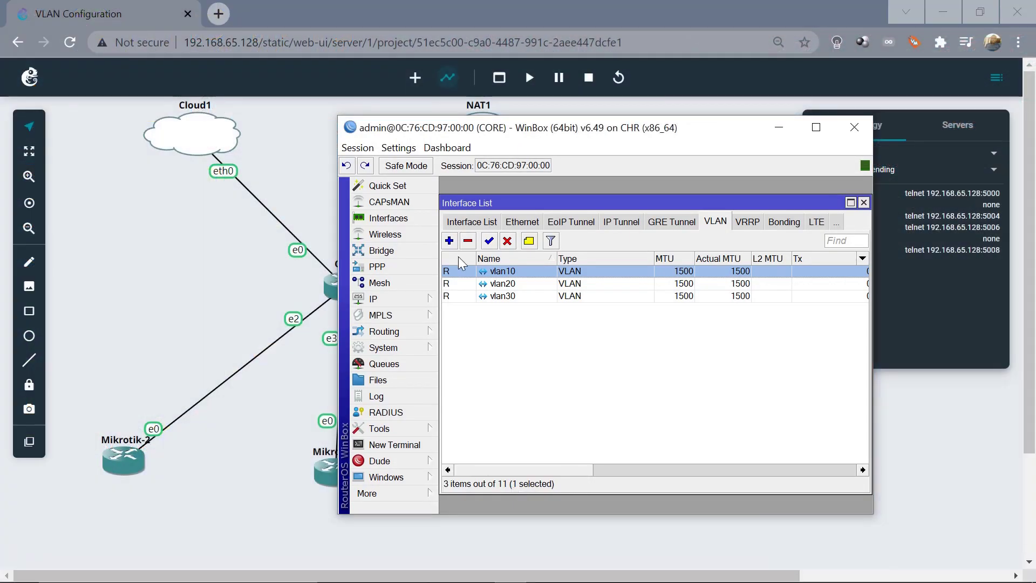
{"action": "left_click", "coordinate": [398, 300]}
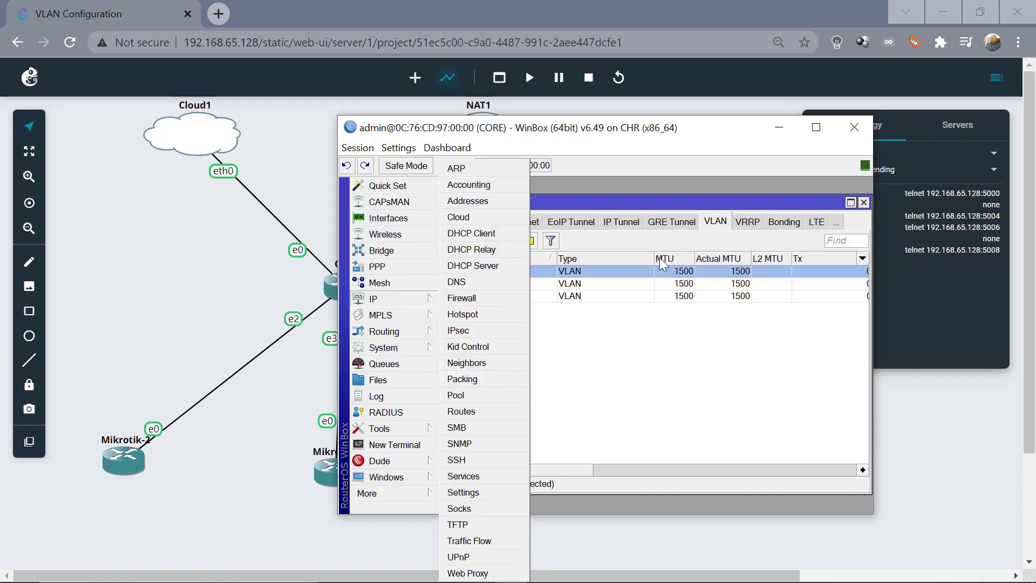
Add IP address 172.10.10.1/24 on ether3
{"action": "left_click", "coordinate": [468, 201]}
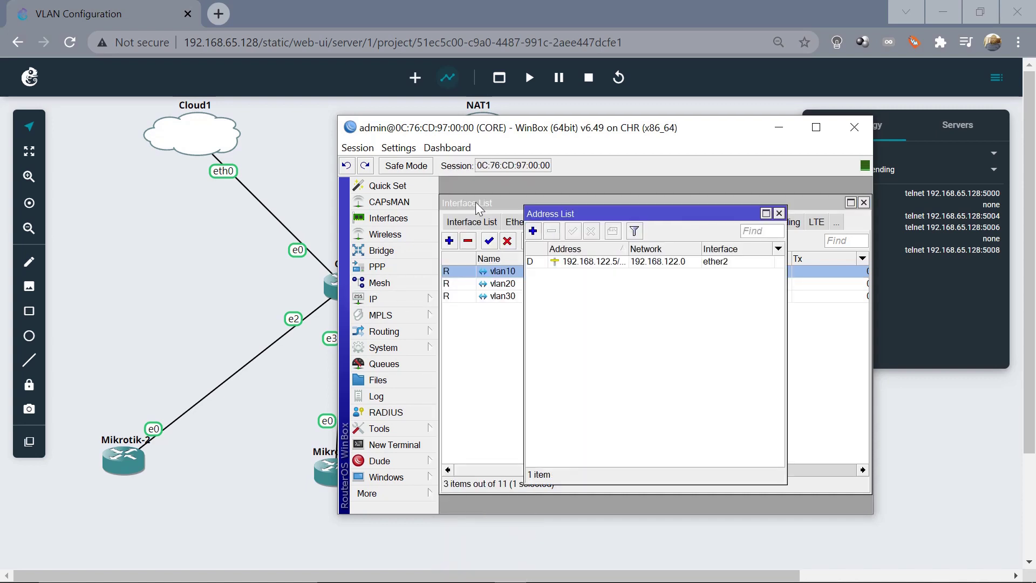
{"action": "left_click", "coordinate": [533, 232]}
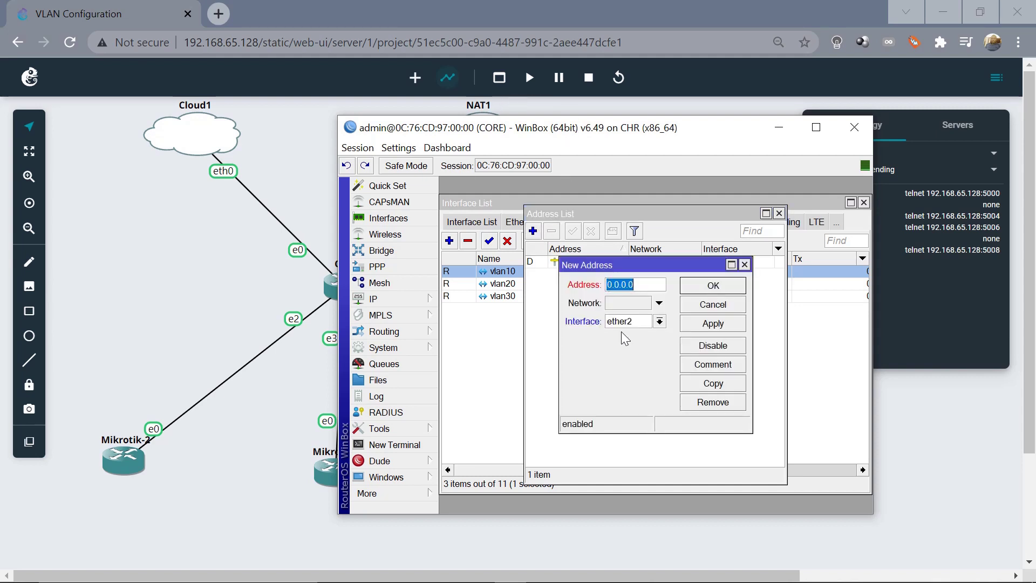
{"action": "type", "text": "172.10.10.1/24"}
{"action": "left_click", "coordinate": [660, 321]}
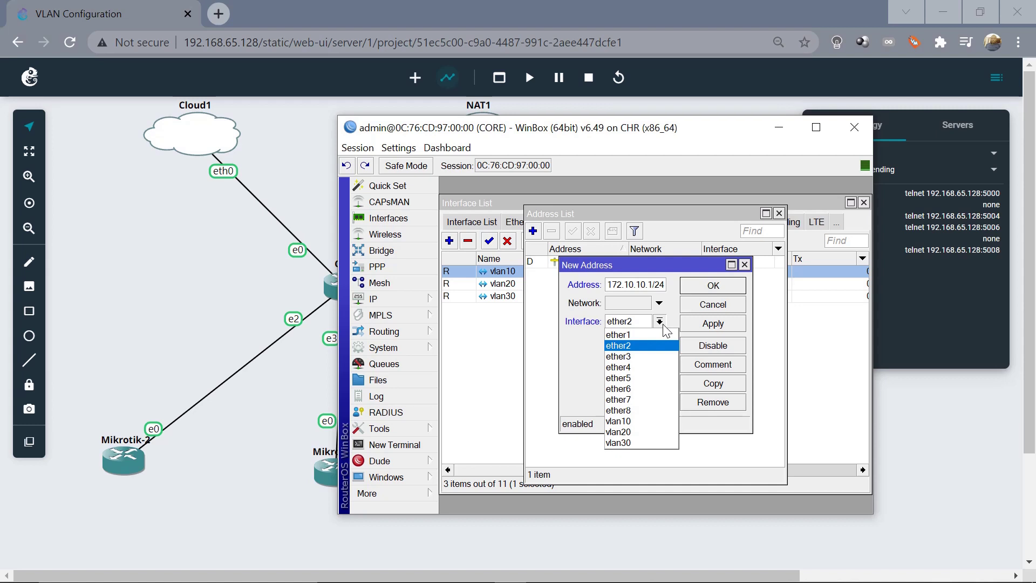
{"action": "left_click", "coordinate": [637, 358]}
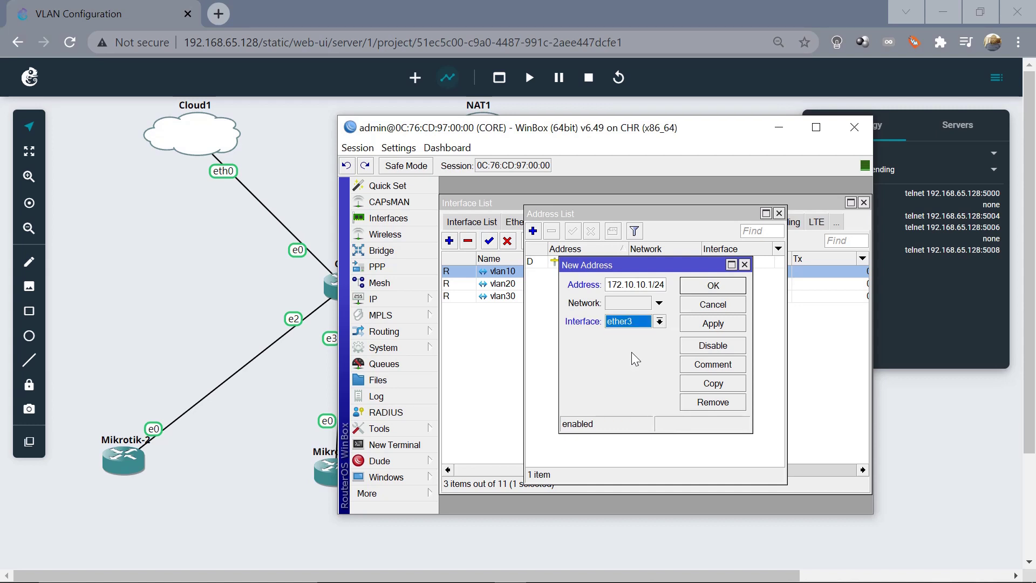
{"action": "left_click", "coordinate": [724, 328]}
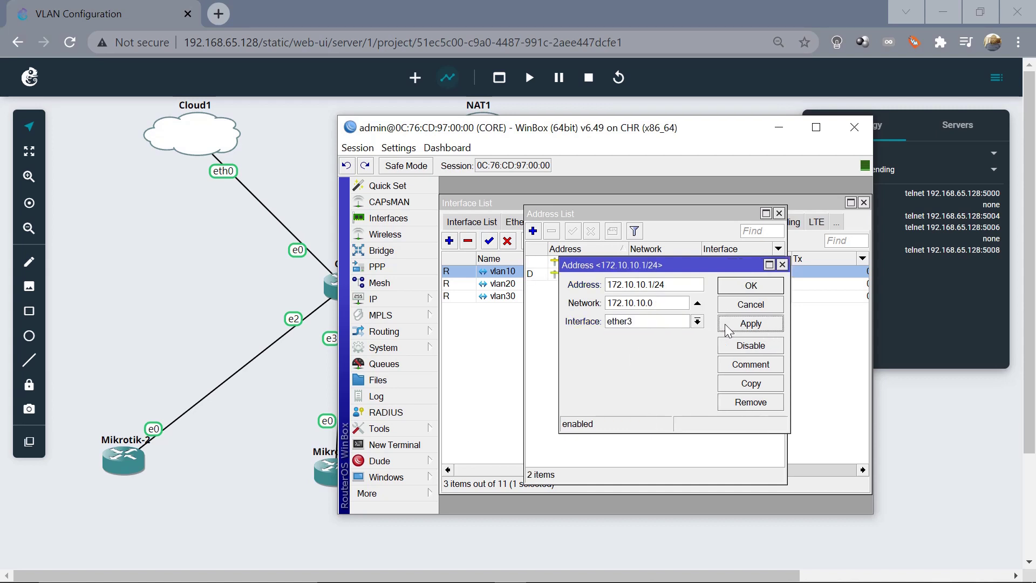
{"action": "left_click", "coordinate": [761, 290]}
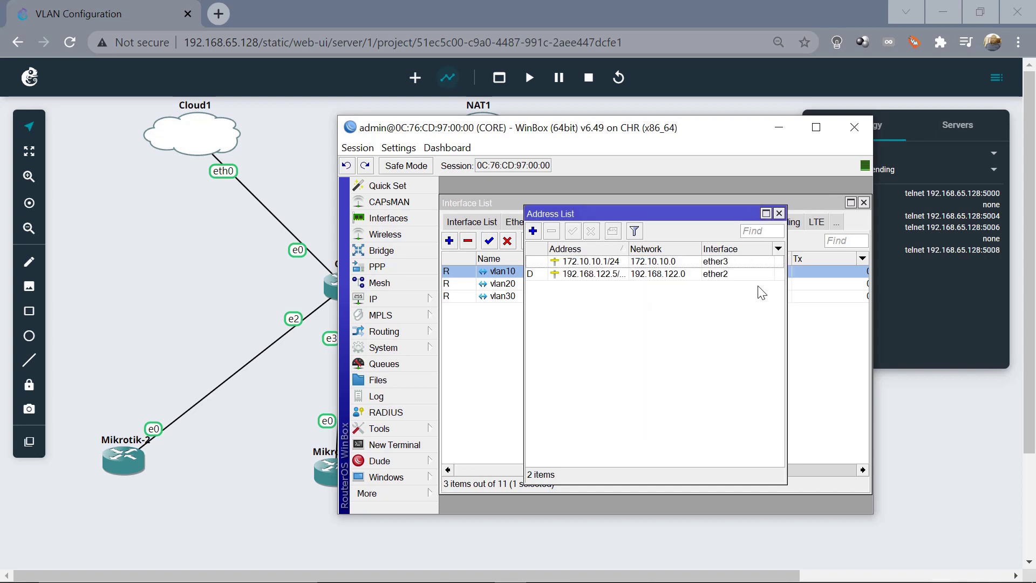
Add IP address 172.20.20.1/24 on ether4
{"action": "left_click", "coordinate": [533, 232]}
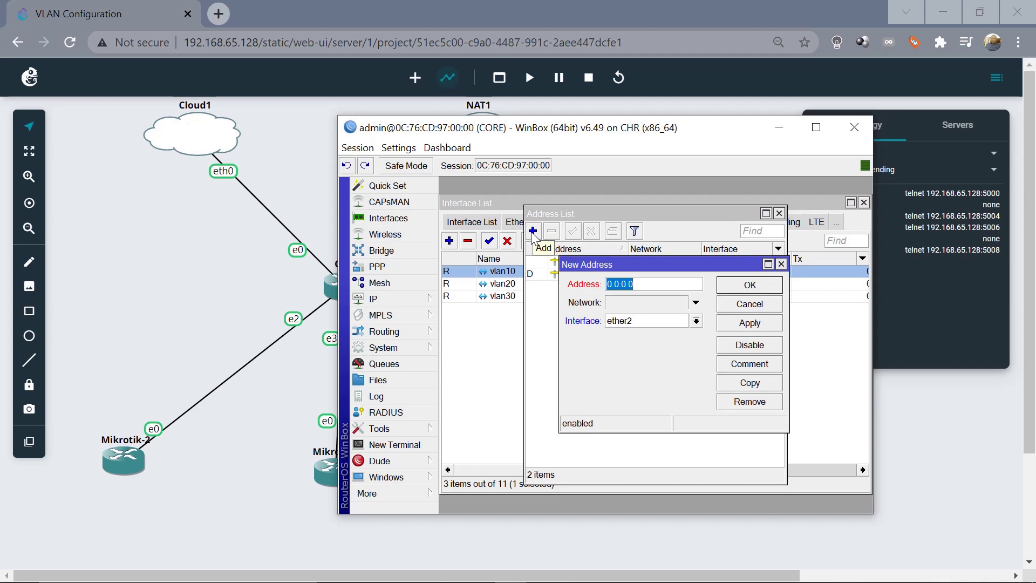
{"action": "type", "text": "172."}
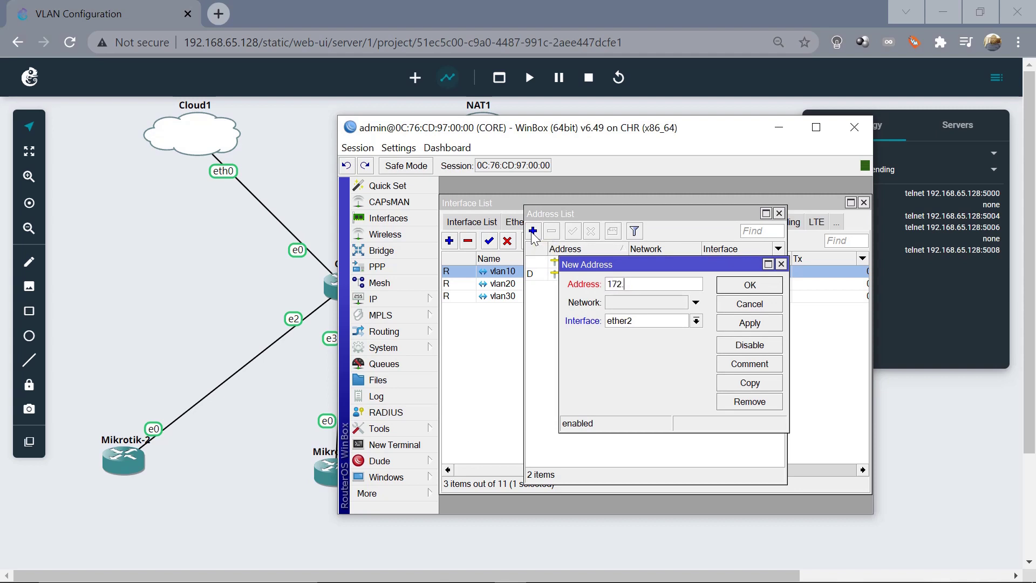
{"action": "type", "text": "20.20.1/24"}
{"action": "left_click", "coordinate": [697, 321]}
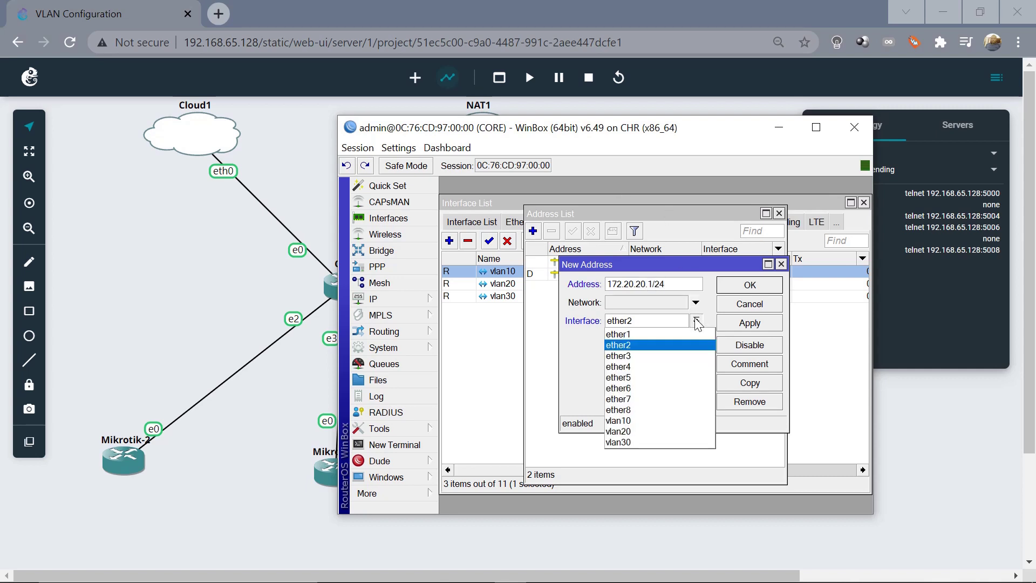
{"action": "left_click", "coordinate": [645, 366]}
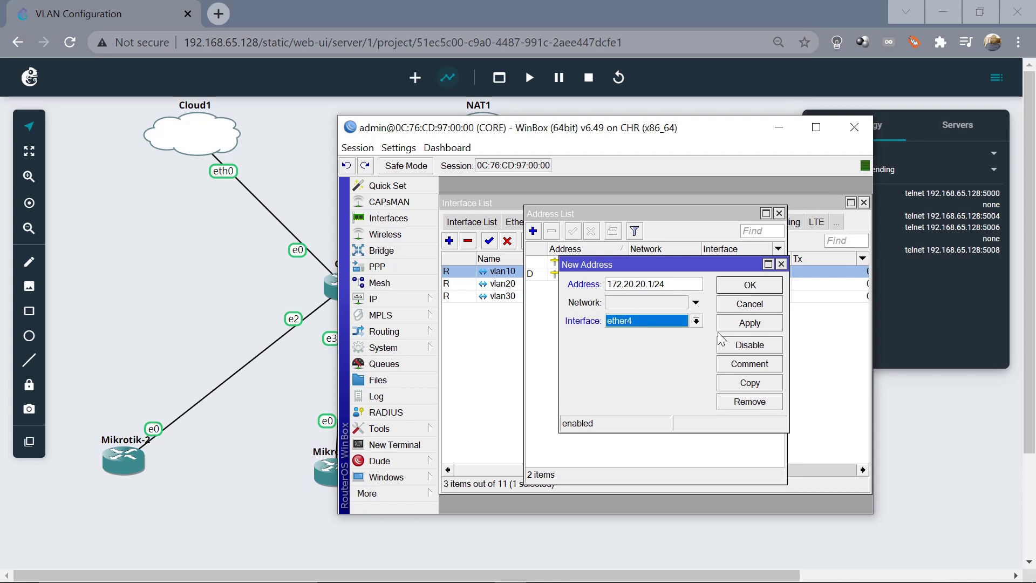
{"action": "left_click", "coordinate": [749, 324]}
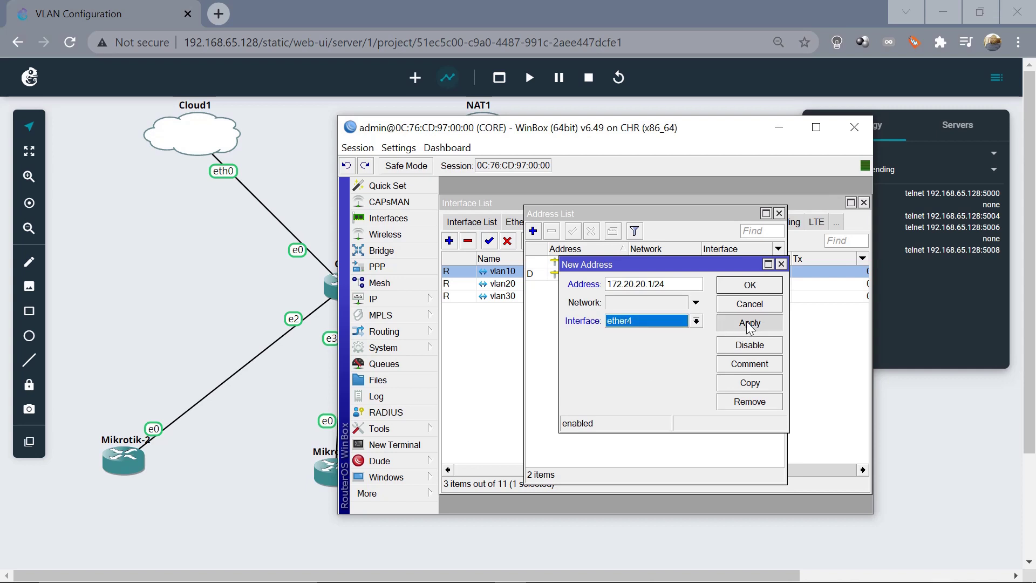
{"action": "left_click", "coordinate": [754, 287]}
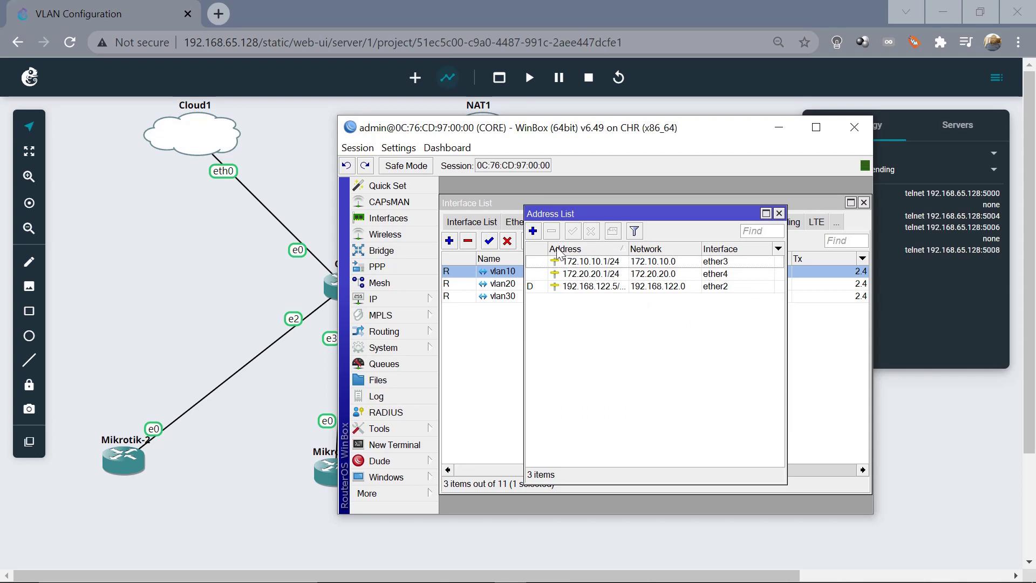
Add IP address 172.30.30.1/24 on ether5
{"action": "left_click", "coordinate": [534, 232]}
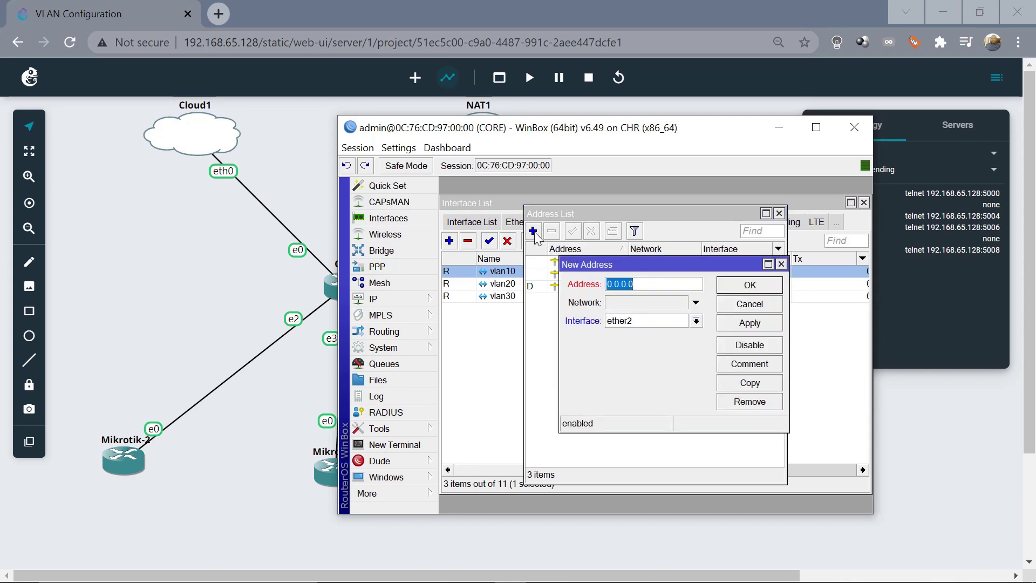
{"action": "type", "text": "172.30.30.1/24"}
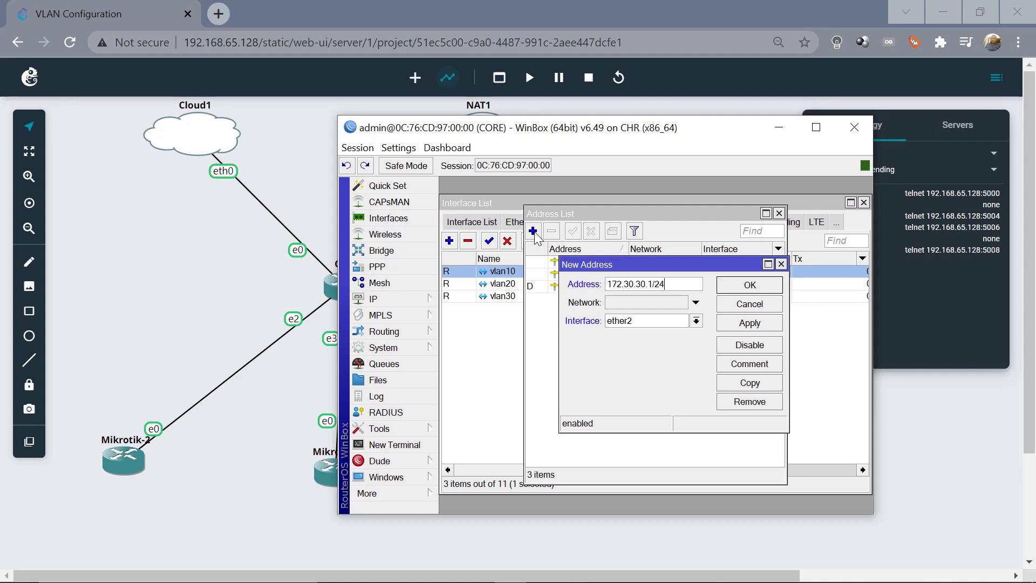
{"action": "left_click", "coordinate": [697, 322]}
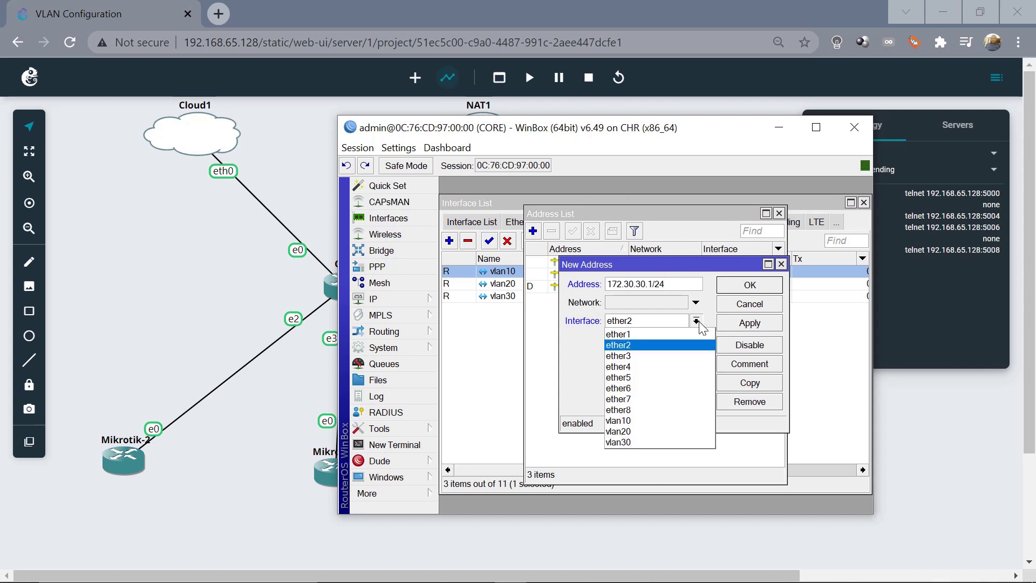
{"action": "left_click", "coordinate": [653, 376]}
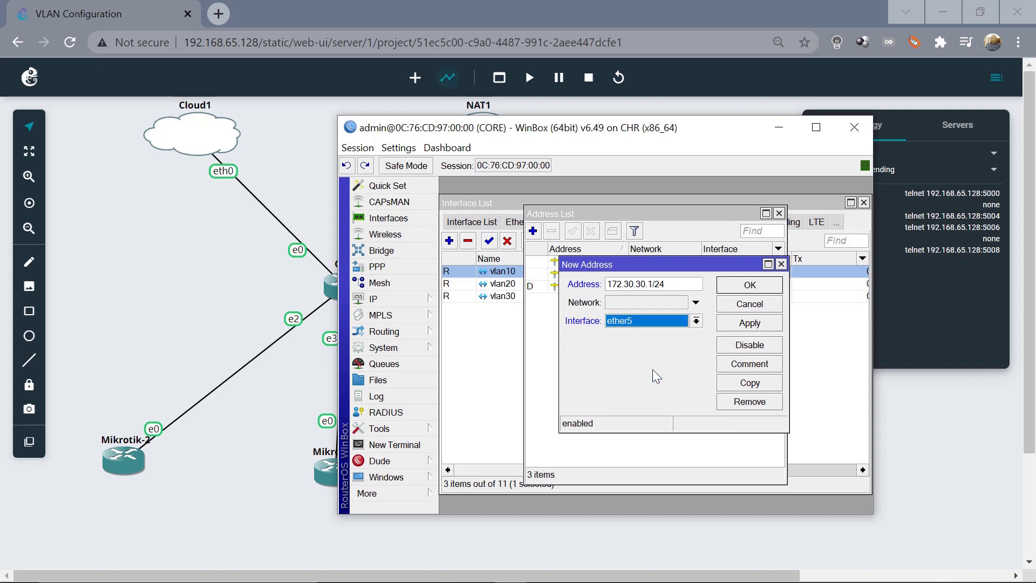
{"action": "left_click", "coordinate": [752, 326]}
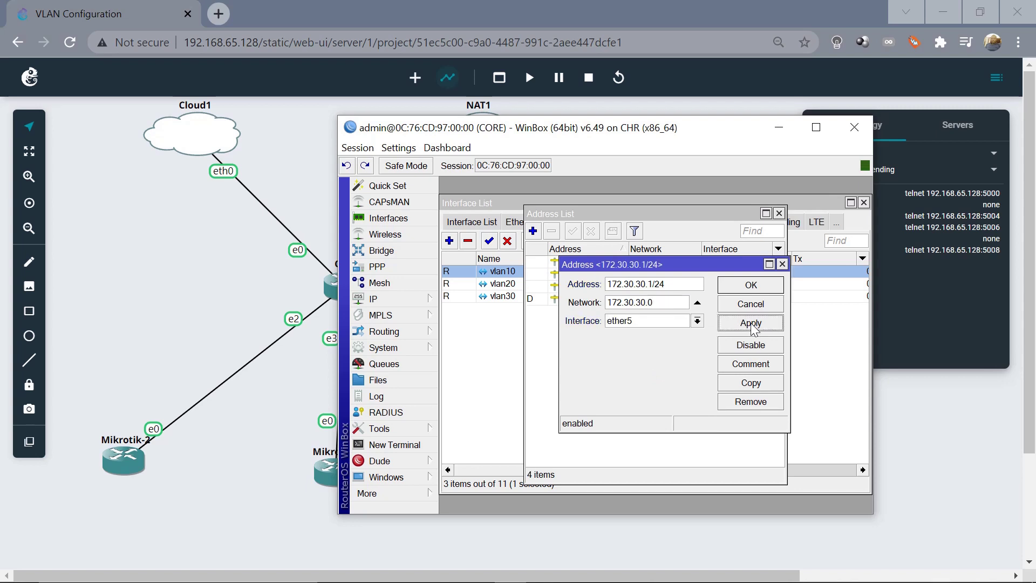
{"action": "left_click", "coordinate": [755, 286]}
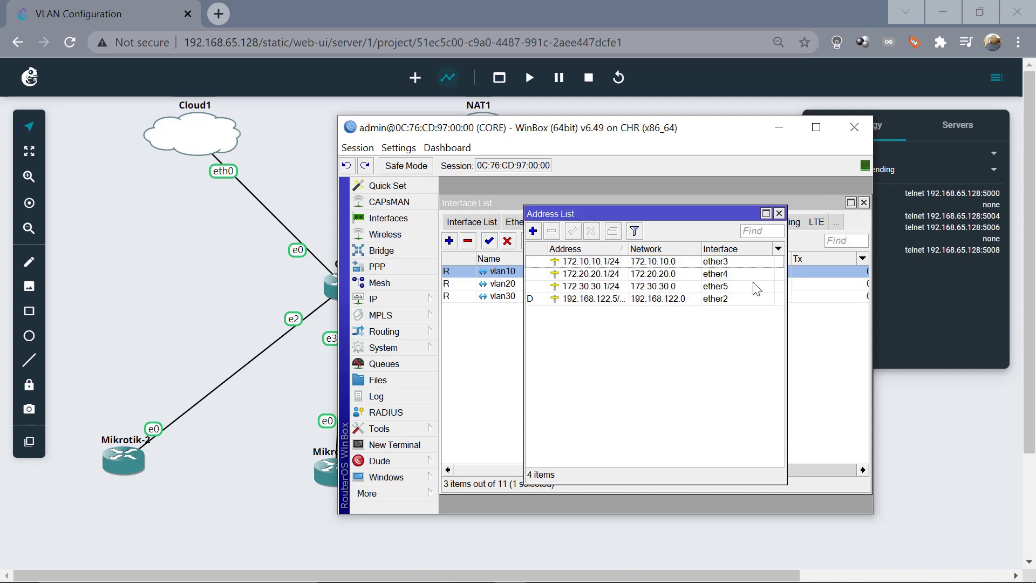
Start DHCP Setup on ether3 with network 172.10.10.0/24 and gateway 172.10.10.1
{"action": "left_click", "coordinate": [779, 214]}
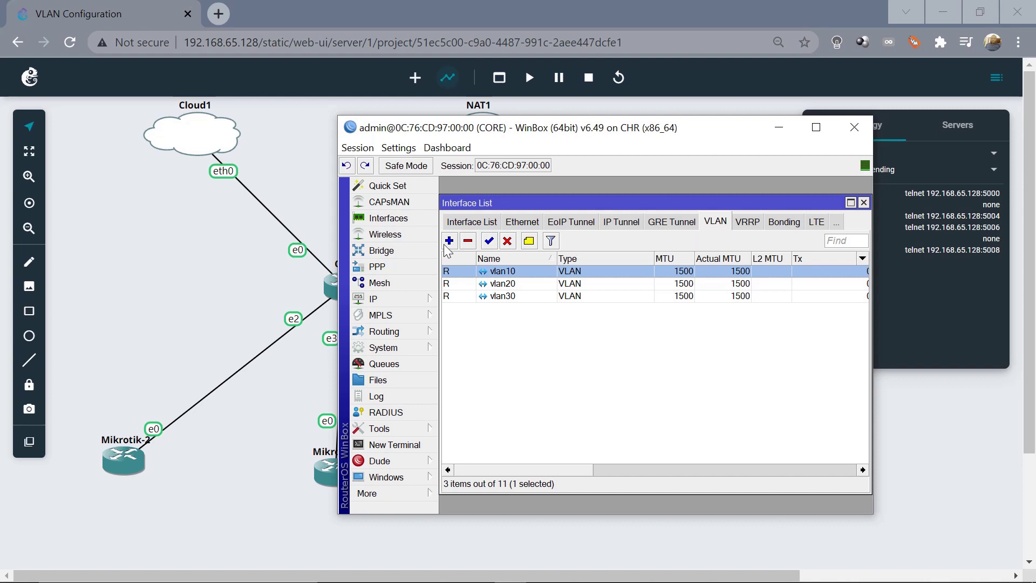
{"action": "left_click", "coordinate": [389, 300]}
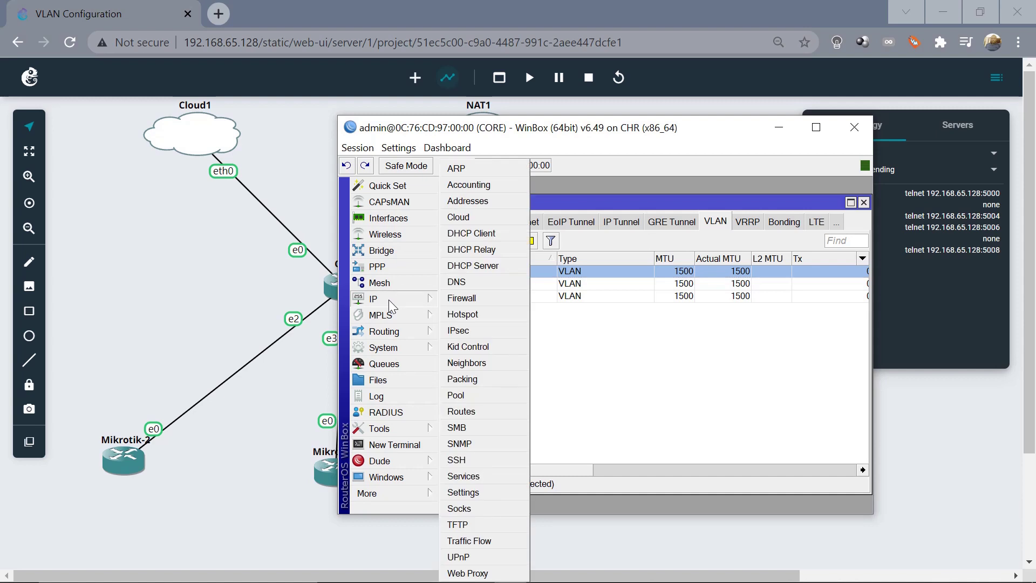
{"action": "left_click", "coordinate": [484, 266]}
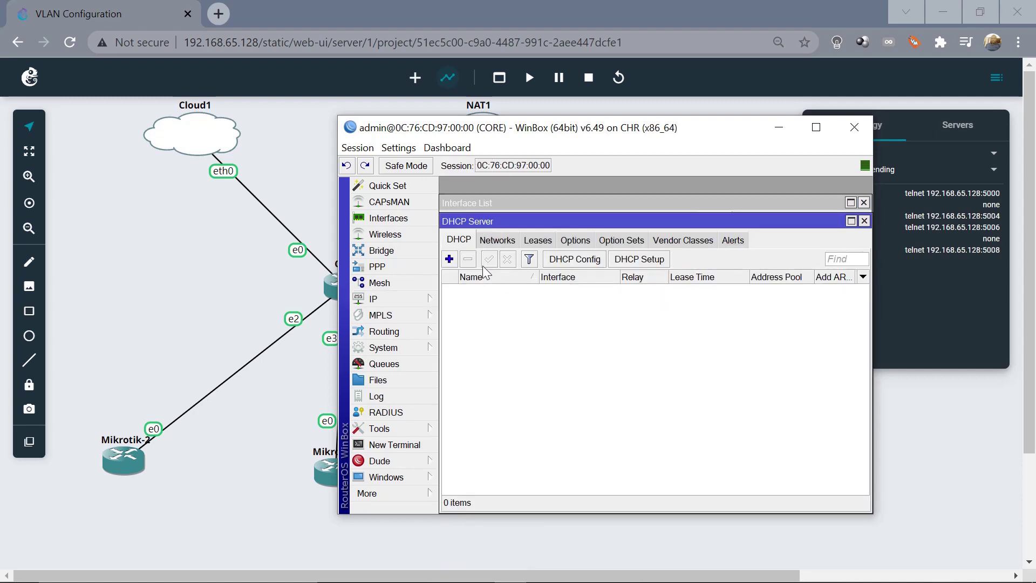
{"action": "left_click", "coordinate": [641, 259]}
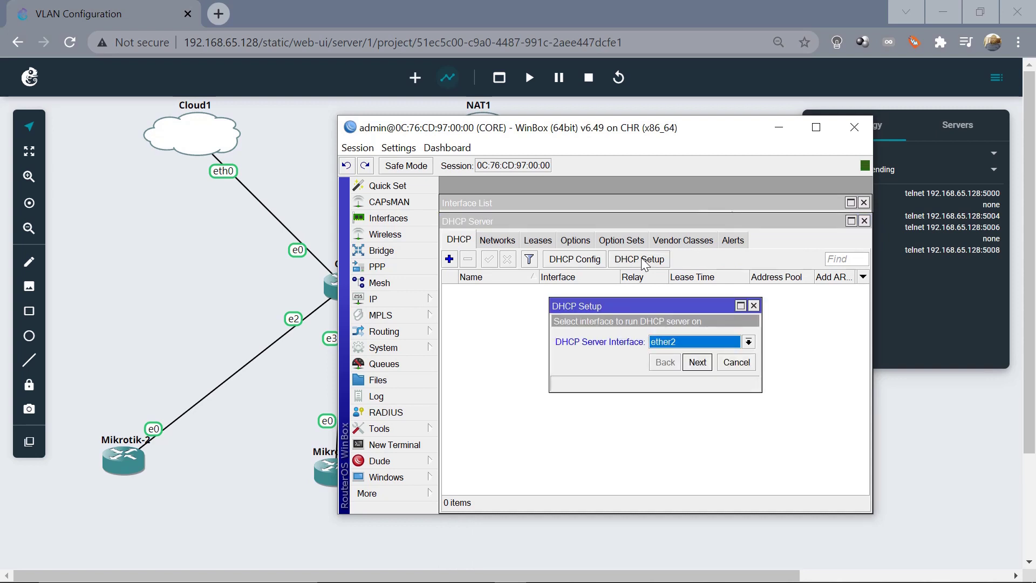
{"action": "left_click", "coordinate": [749, 342]}
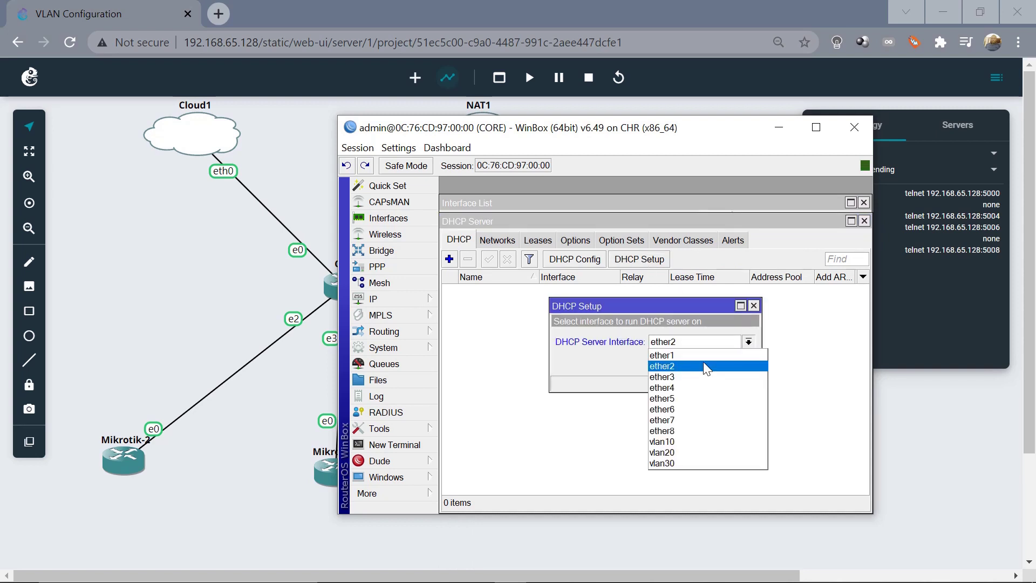
{"action": "left_click", "coordinate": [684, 376]}
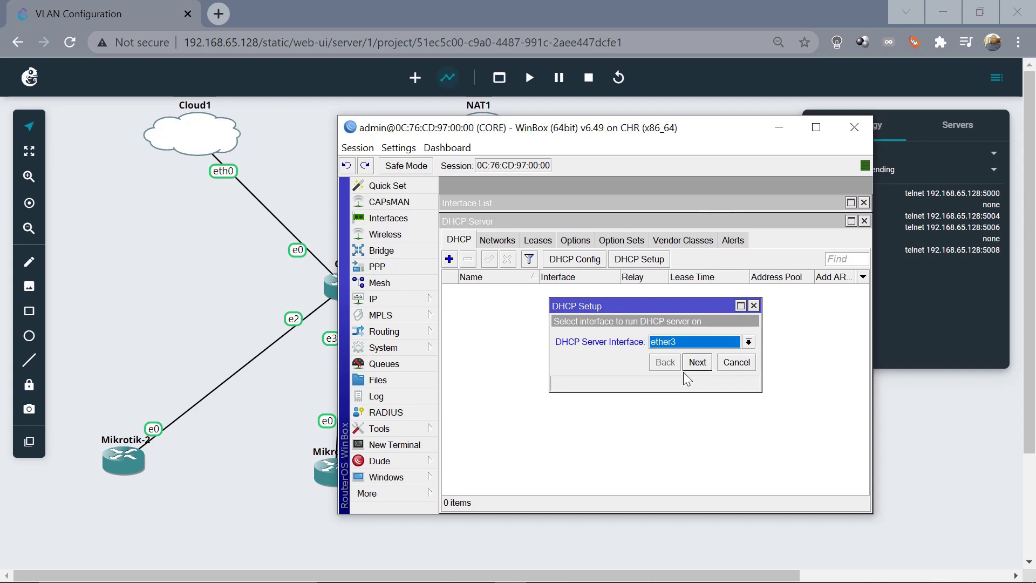
{"action": "left_click", "coordinate": [694, 367]}
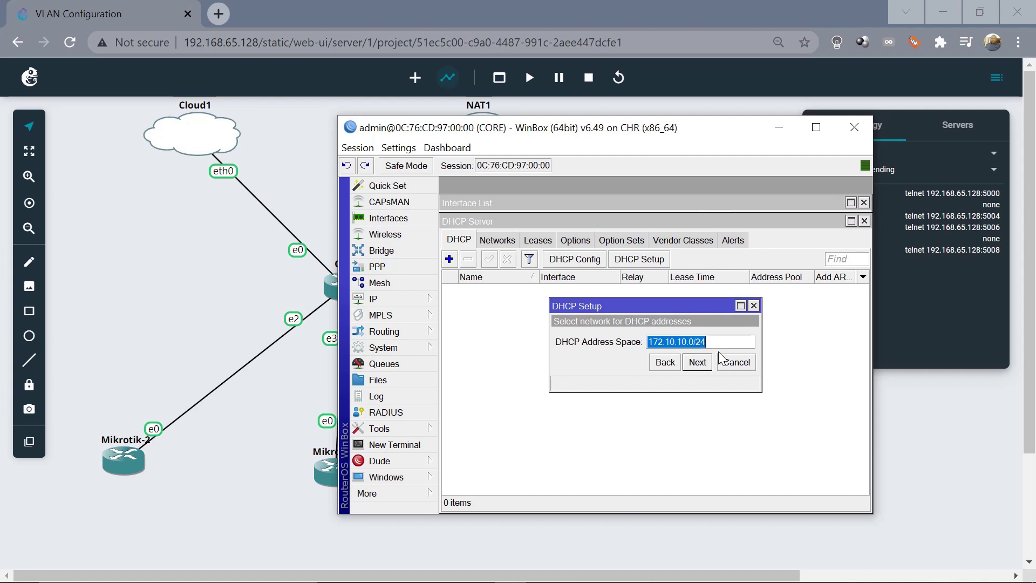
{"action": "left_click", "coordinate": [697, 369]}
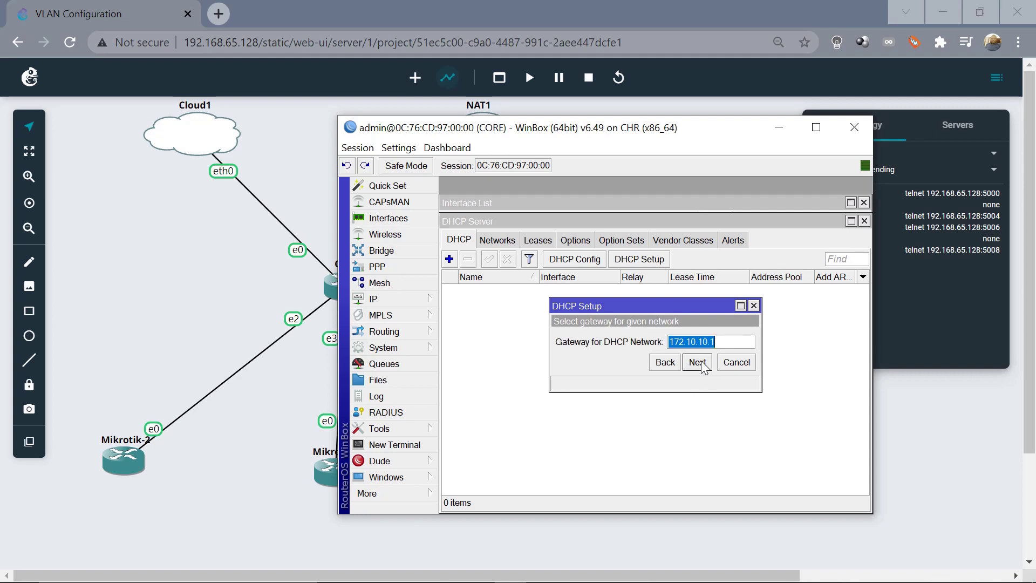
{"action": "left_click", "coordinate": [701, 368]}
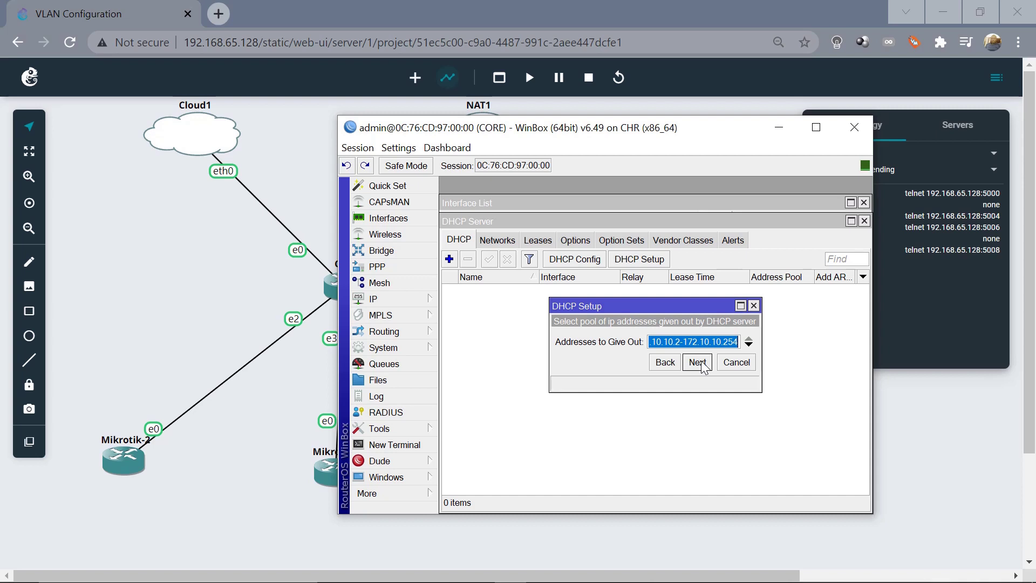
Accept the proposed pool, set DNS to 8.8.8.8, and finish with a 00:10:00 lease
{"action": "left_click", "coordinate": [698, 363]}
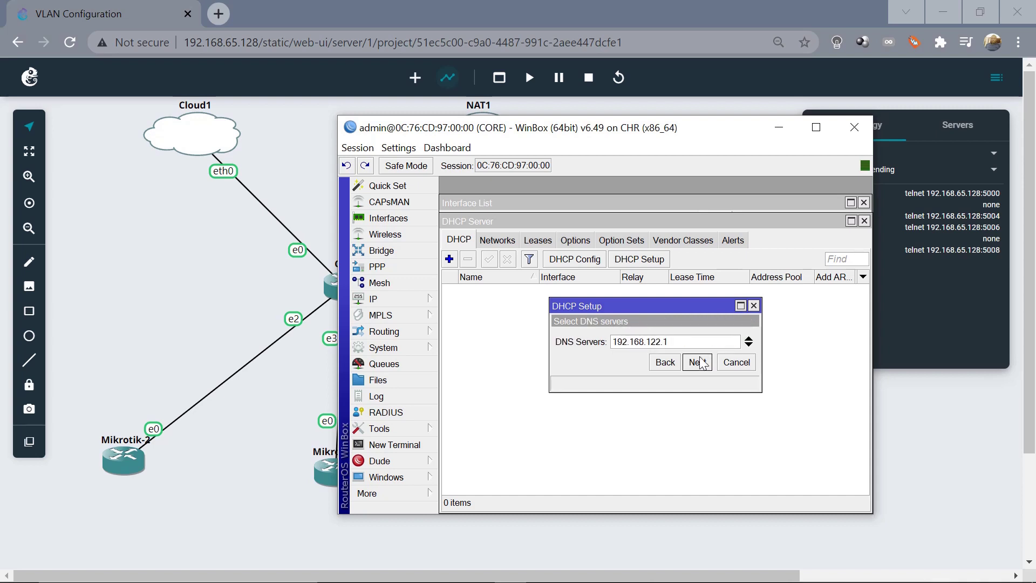
{"action": "double_click", "coordinate": [698, 344]}
{"action": "type", "text": "8.8.8.8"}
{"action": "left_click", "coordinate": [698, 363]}
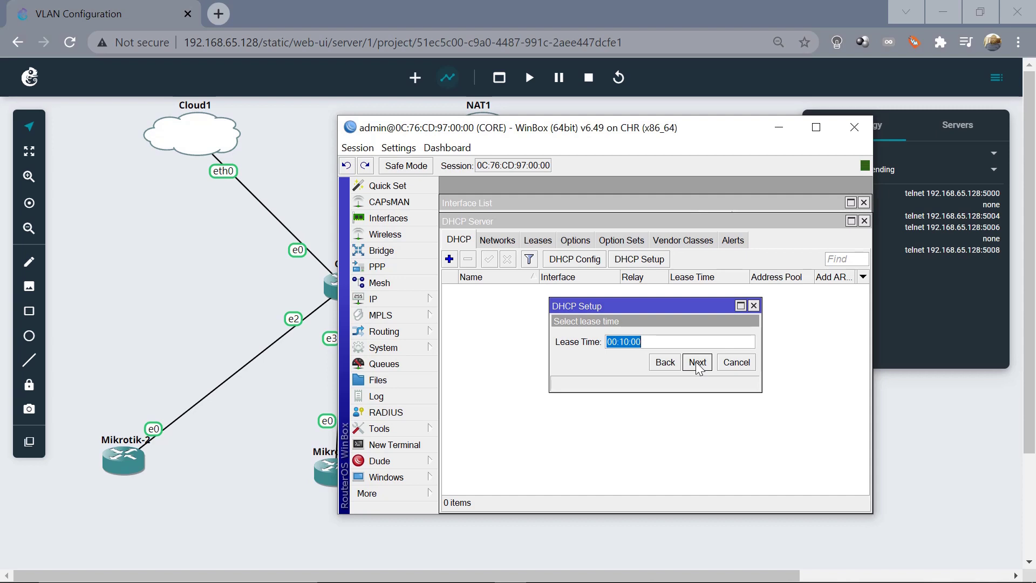
{"action": "left_click", "coordinate": [698, 363]}
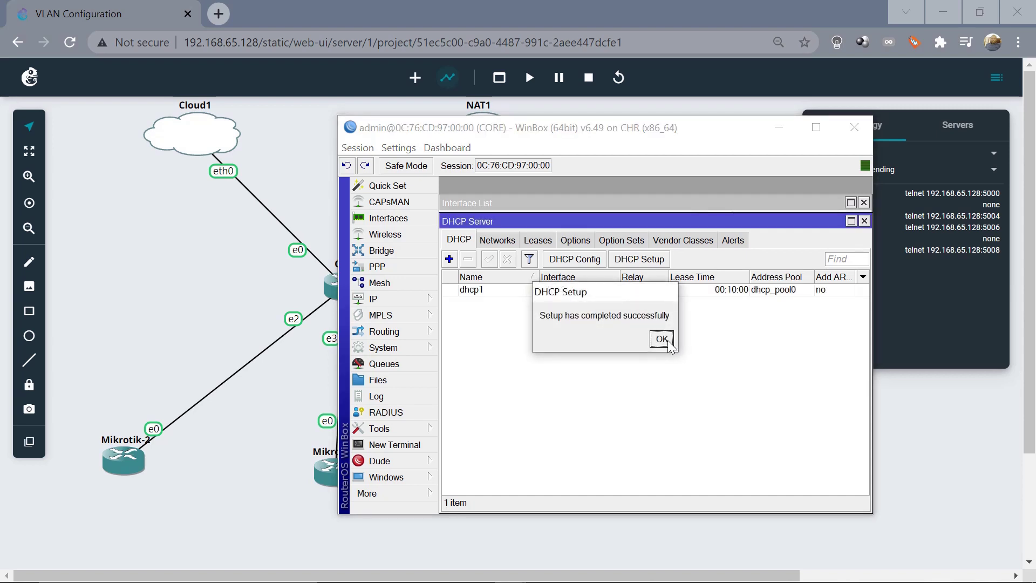
{"action": "left_click", "coordinate": [664, 340]}
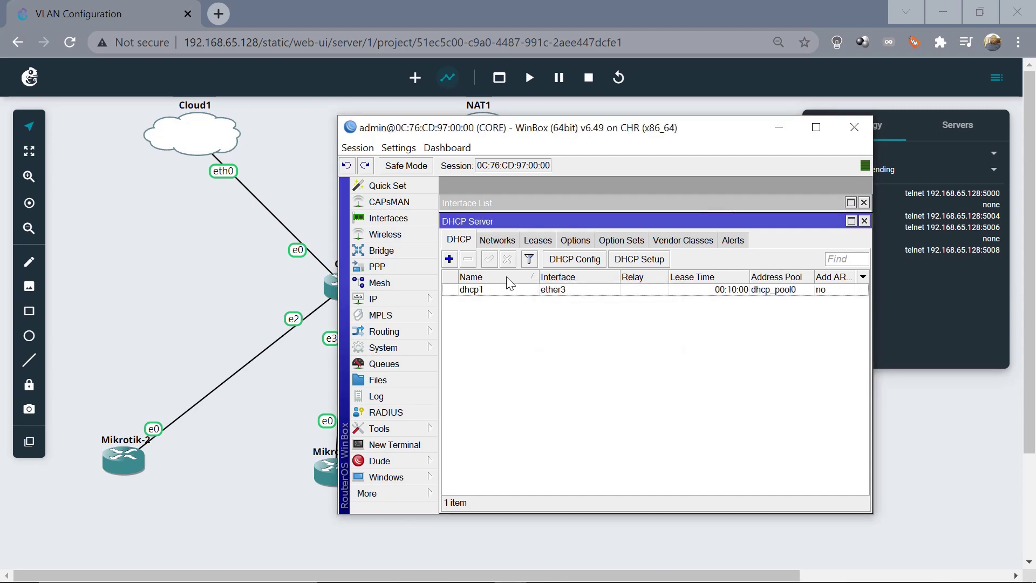
{"action": "left_click", "coordinate": [449, 259]}
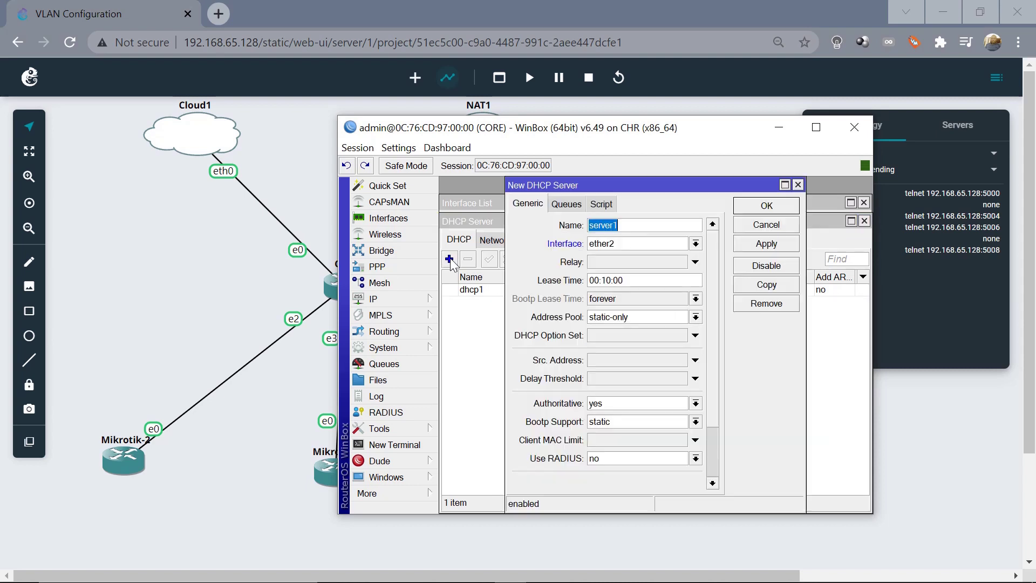
Run DHCP Setup on ether4 for 172.20.20.0/24, gateway 172.20.20.1, pool 172.20.20.2-172.20.20.254, DNS 8.8.8.8
{"action": "left_click", "coordinate": [798, 185]}
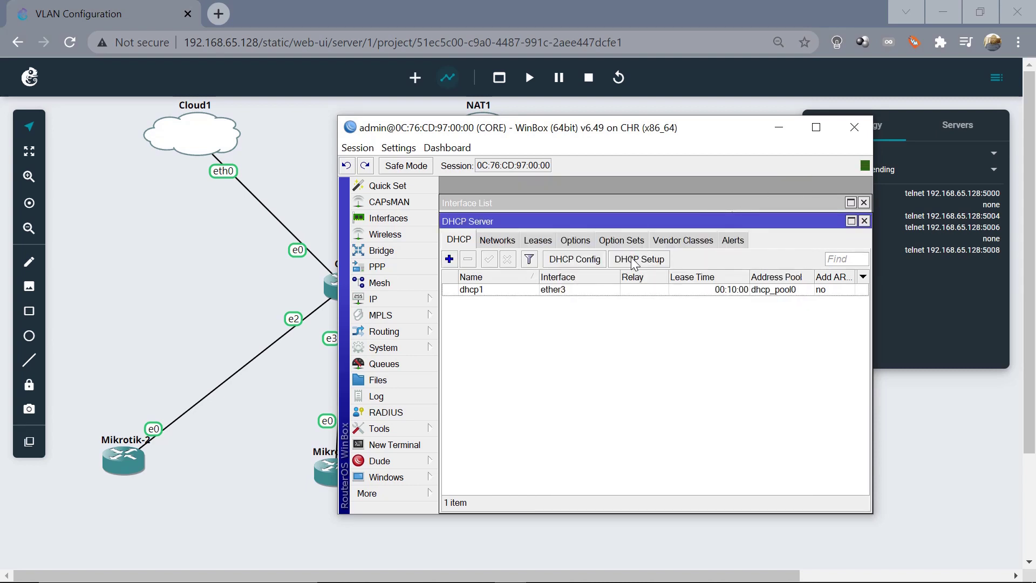
{"action": "left_click", "coordinate": [630, 260]}
{"action": "left_click", "coordinate": [749, 341]}
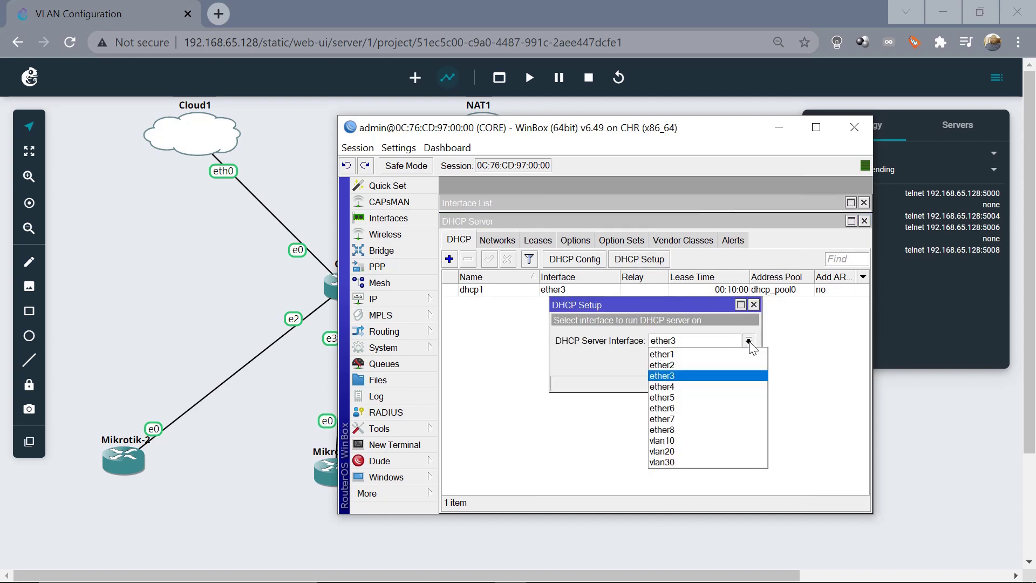
{"action": "left_click", "coordinate": [683, 387]}
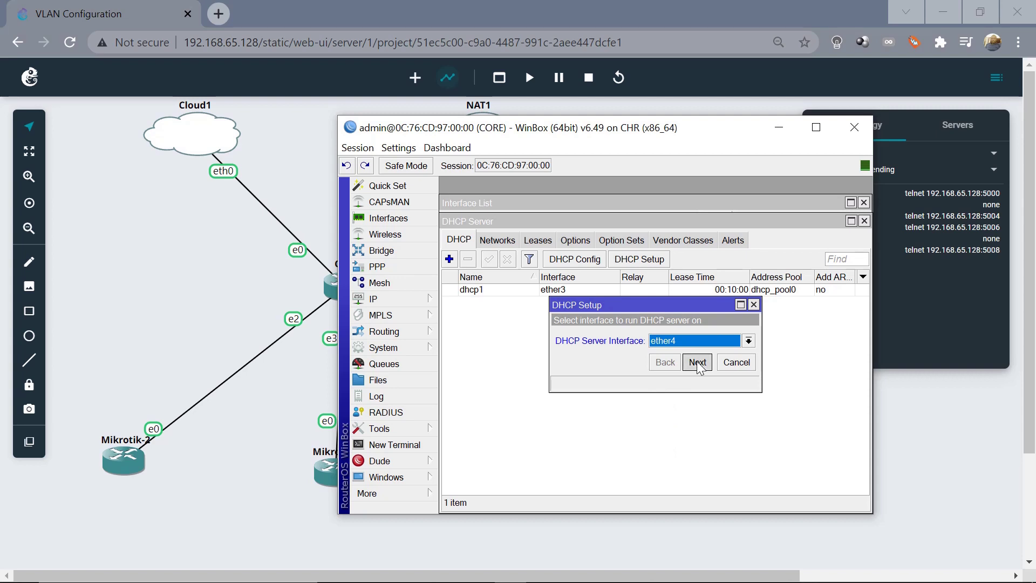
{"action": "left_click", "coordinate": [698, 364]}
{"action": "left_click", "coordinate": [698, 363]}
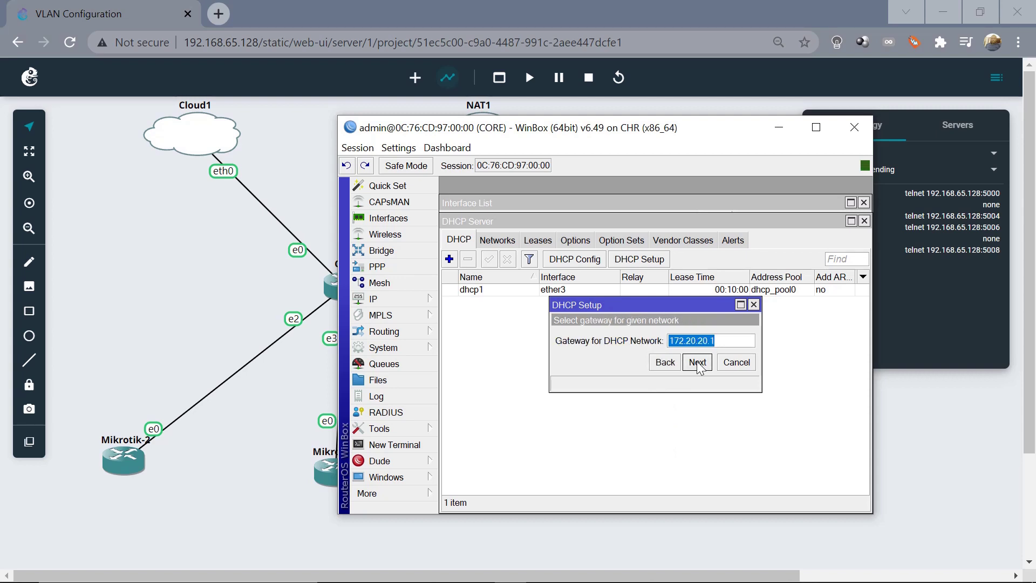
{"action": "left_click", "coordinate": [698, 363]}
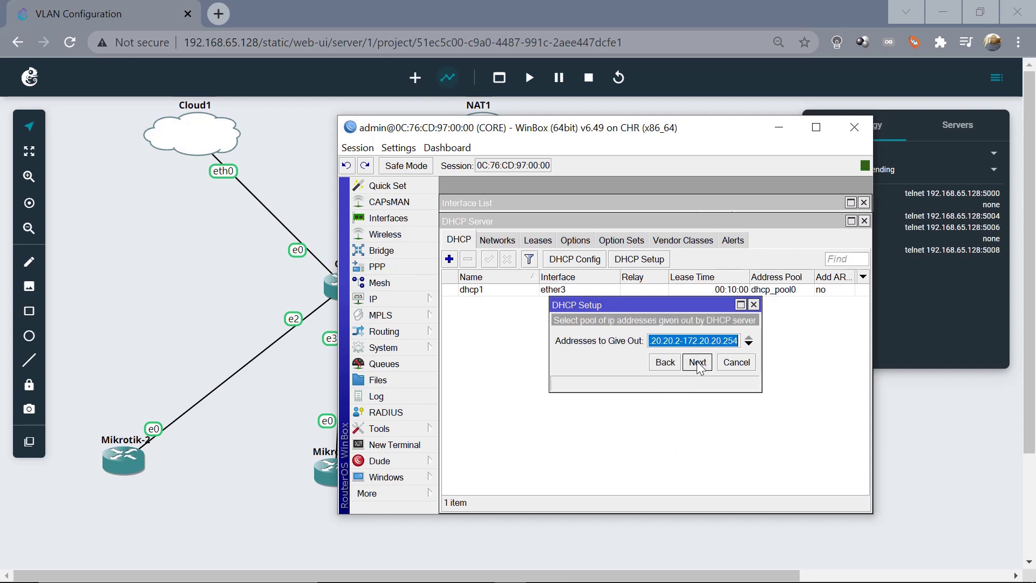
{"action": "left_click", "coordinate": [698, 363]}
{"action": "left_click", "coordinate": [698, 364]}
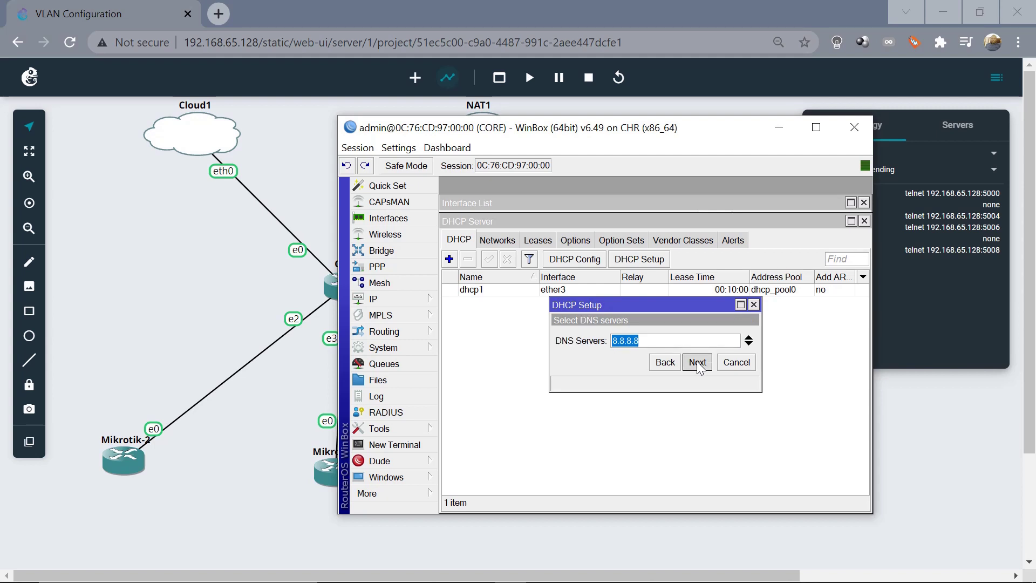
{"action": "left_click", "coordinate": [698, 364]}
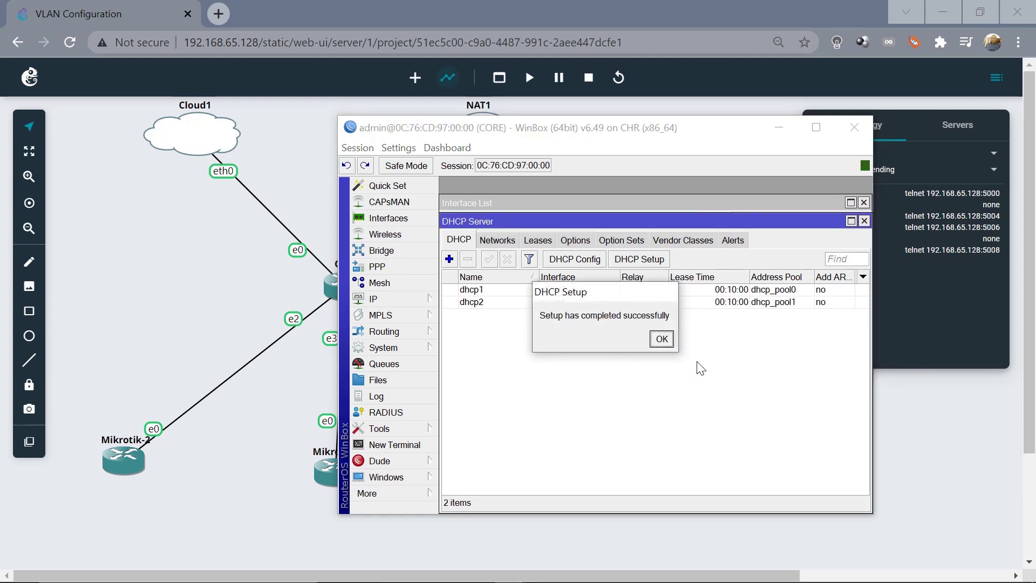
{"action": "left_click", "coordinate": [662, 339]}
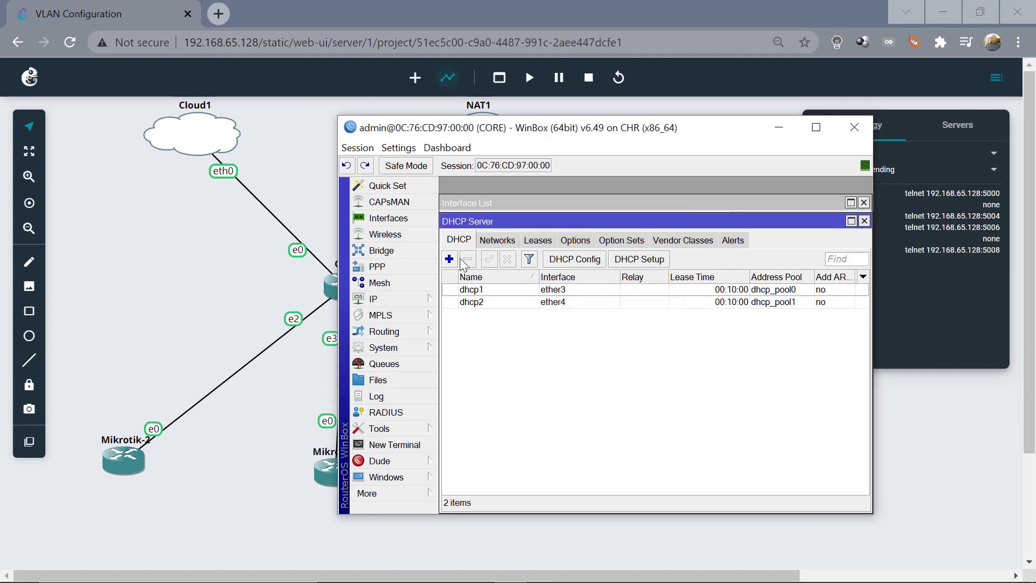
{"action": "left_click", "coordinate": [449, 259]}
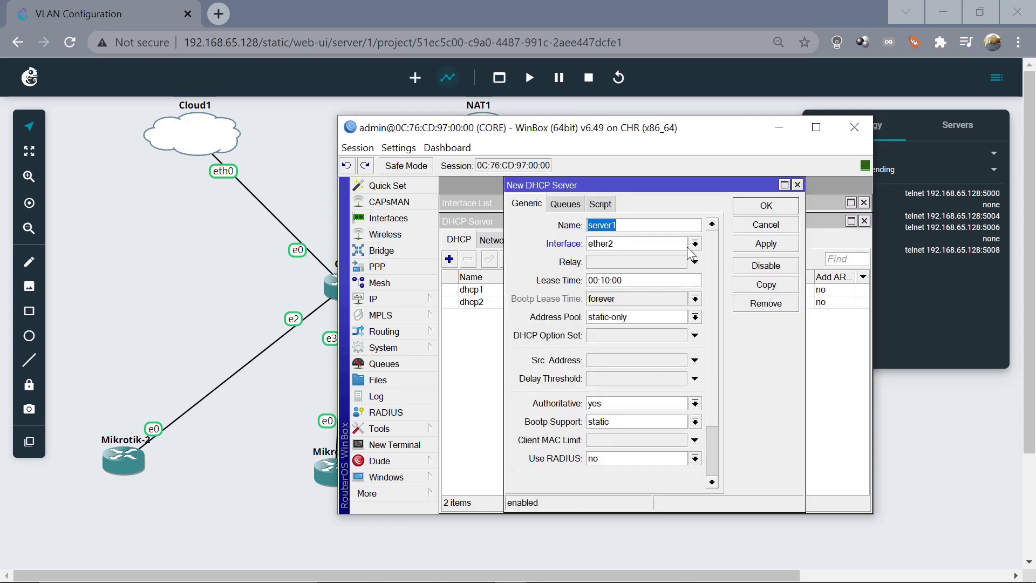
{"action": "left_click", "coordinate": [797, 184]}
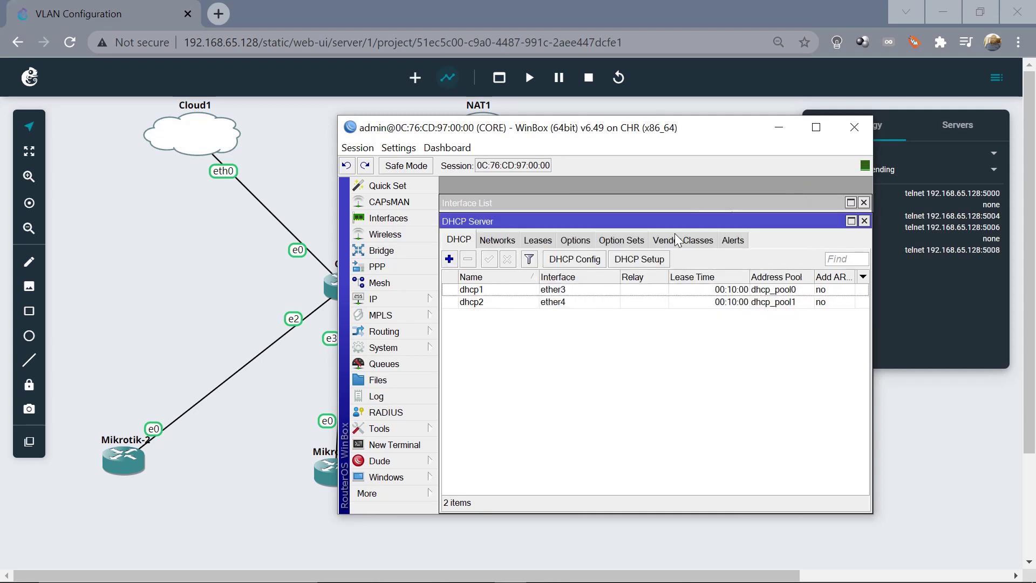
Run DHCP Setup on ether5 for 172.30.30.0/24, gateway 172.30.30.1, DNS 8.8.8.8, lease 00:10:00, then hide WinBox
{"action": "left_click", "coordinate": [640, 260]}
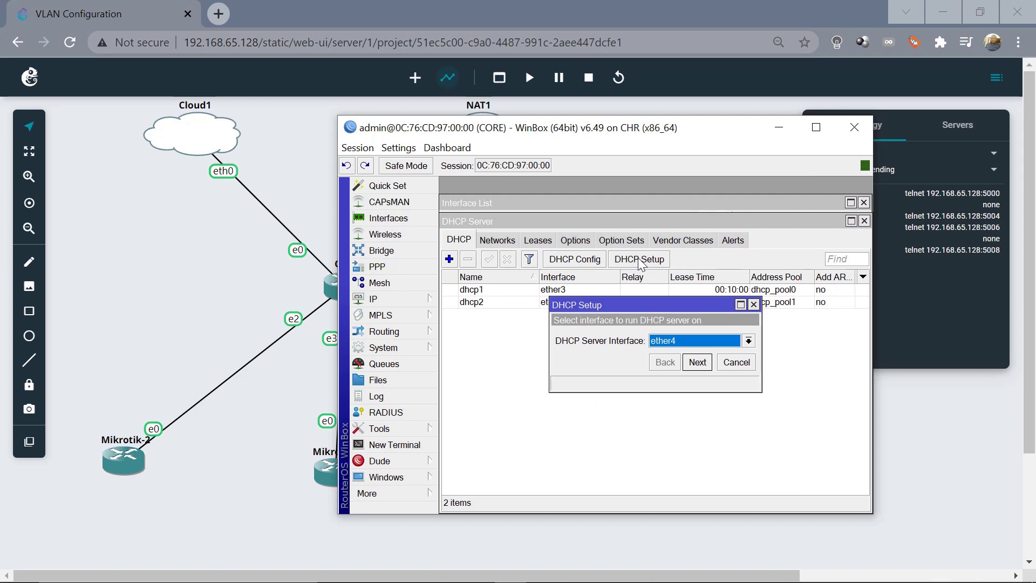
{"action": "left_click", "coordinate": [749, 342]}
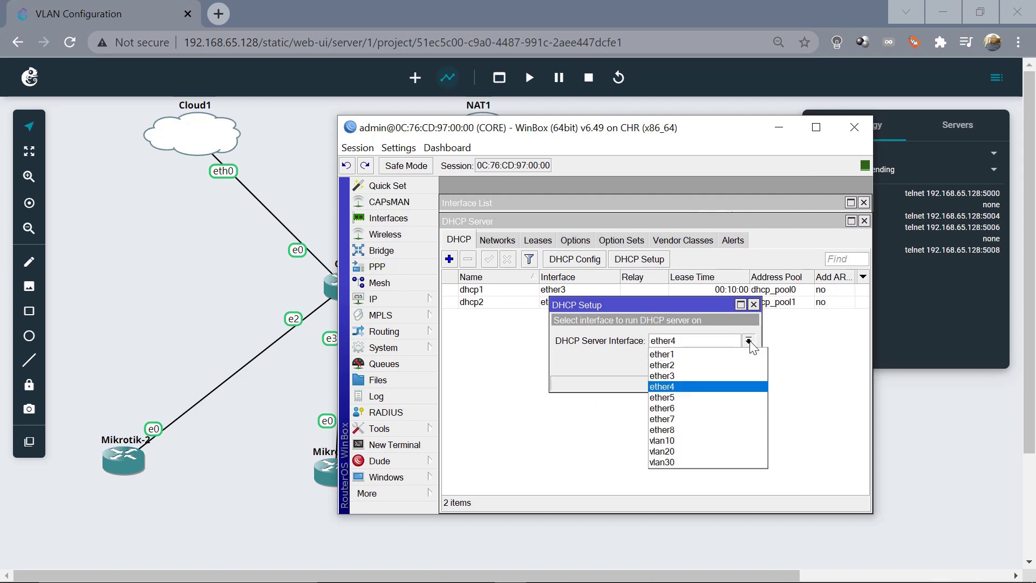
{"action": "left_click", "coordinate": [685, 398]}
{"action": "left_click", "coordinate": [697, 364]}
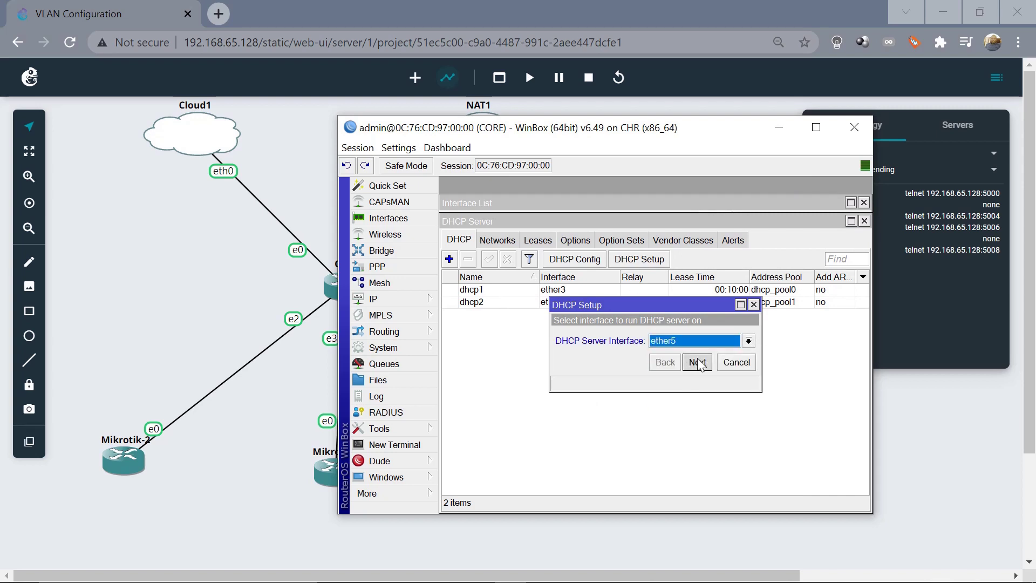
{"action": "left_click", "coordinate": [698, 363]}
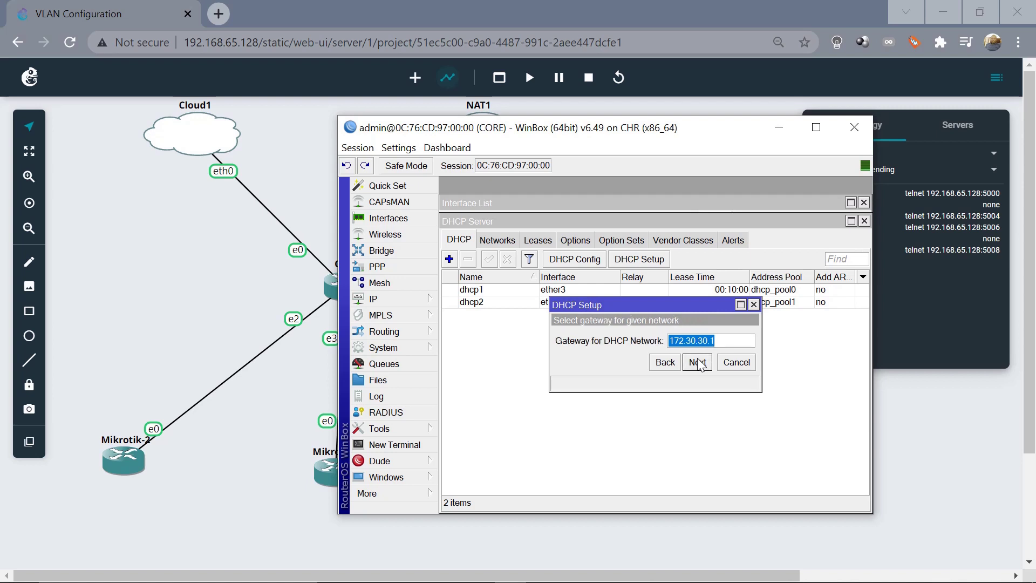
{"action": "left_click", "coordinate": [697, 362]}
{"action": "left_click", "coordinate": [698, 363]}
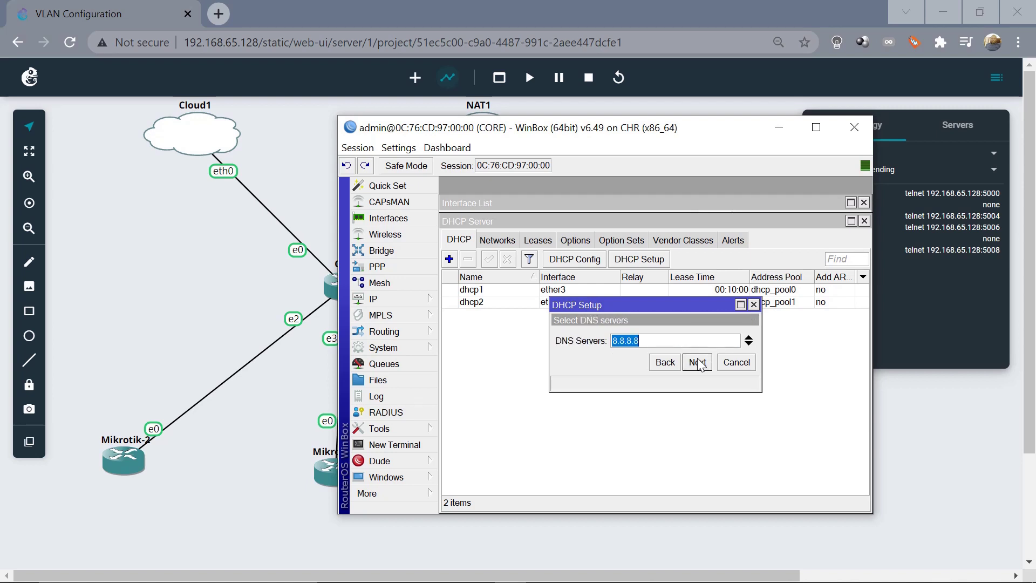
{"action": "left_click", "coordinate": [698, 363]}
{"action": "left_click", "coordinate": [697, 362]}
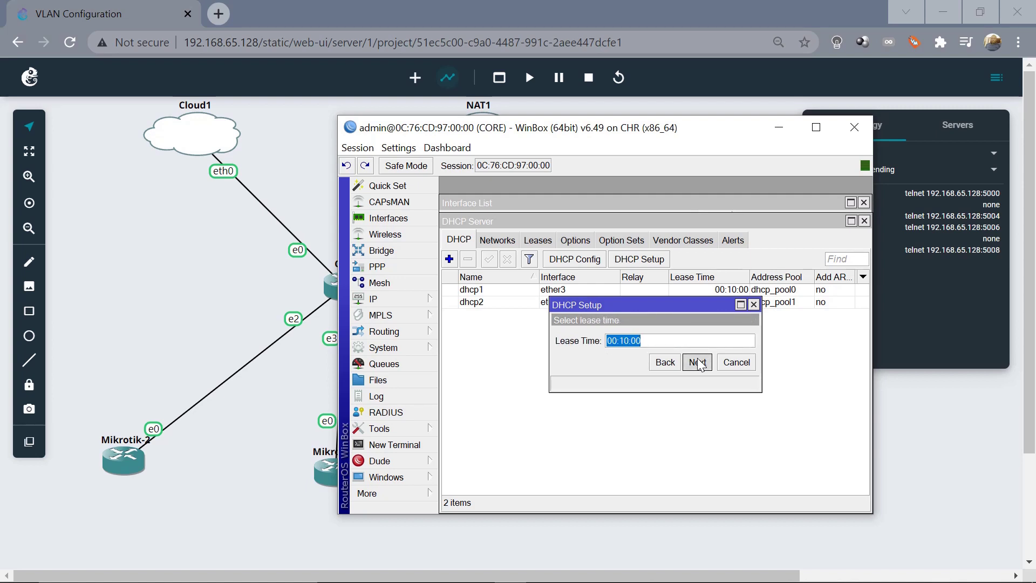
{"action": "left_click", "coordinate": [662, 341]}
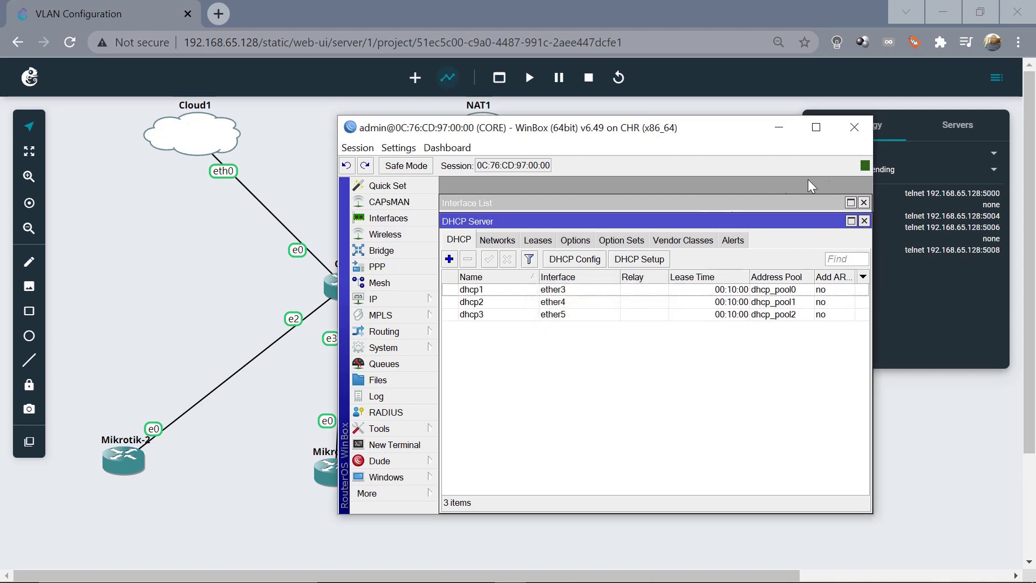
{"action": "left_click", "coordinate": [779, 131]}
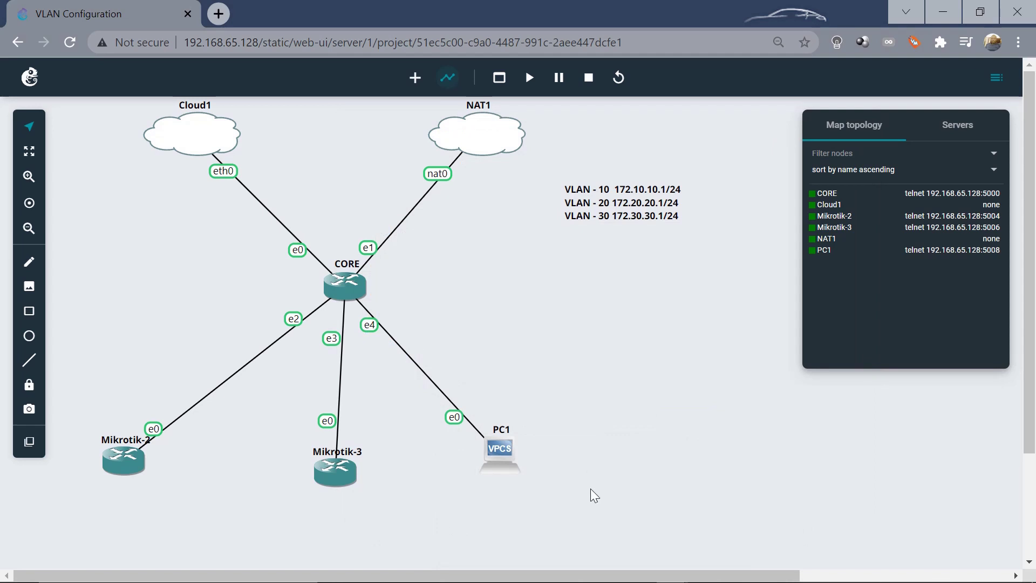
{"action": "left_click_drag", "start_coordinate": [604, 503], "coordinate": [75, 411]}
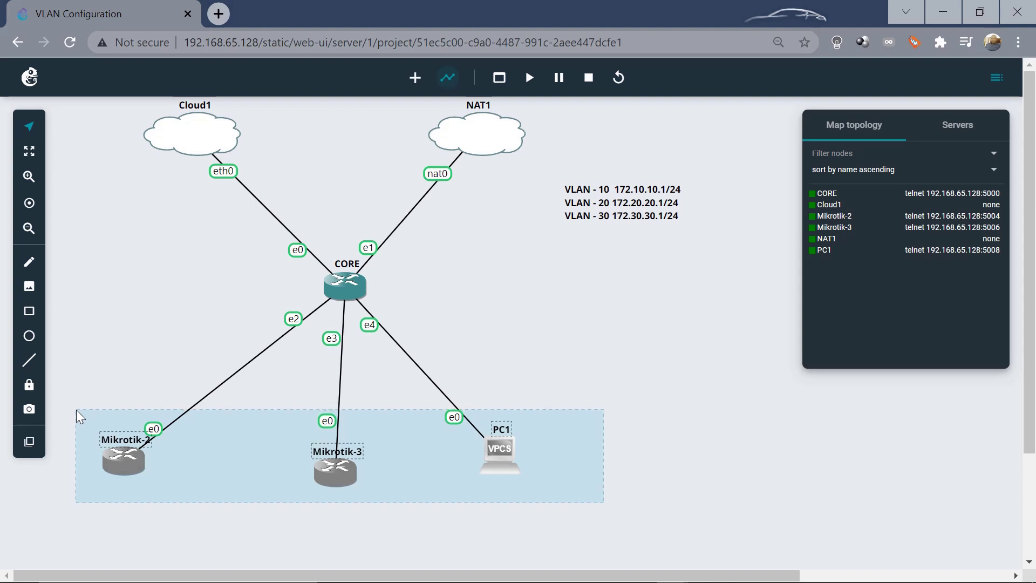
{"action": "left_click_drag", "start_coordinate": [76, 410], "coordinate": [103, 511]}
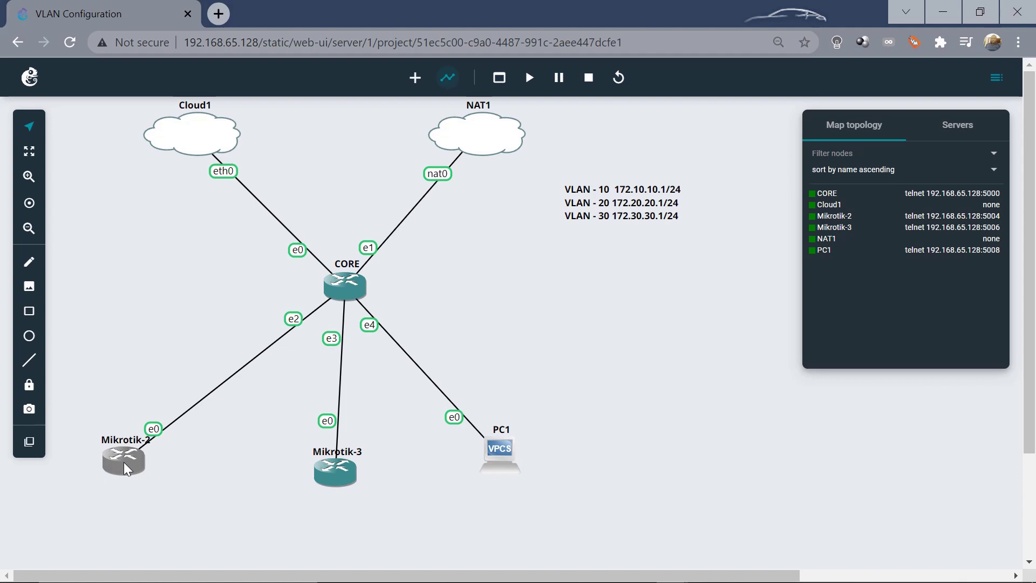
{"action": "left_click_drag", "start_coordinate": [70, 413], "coordinate": [186, 497]}
{"action": "left_click", "coordinate": [186, 497]}
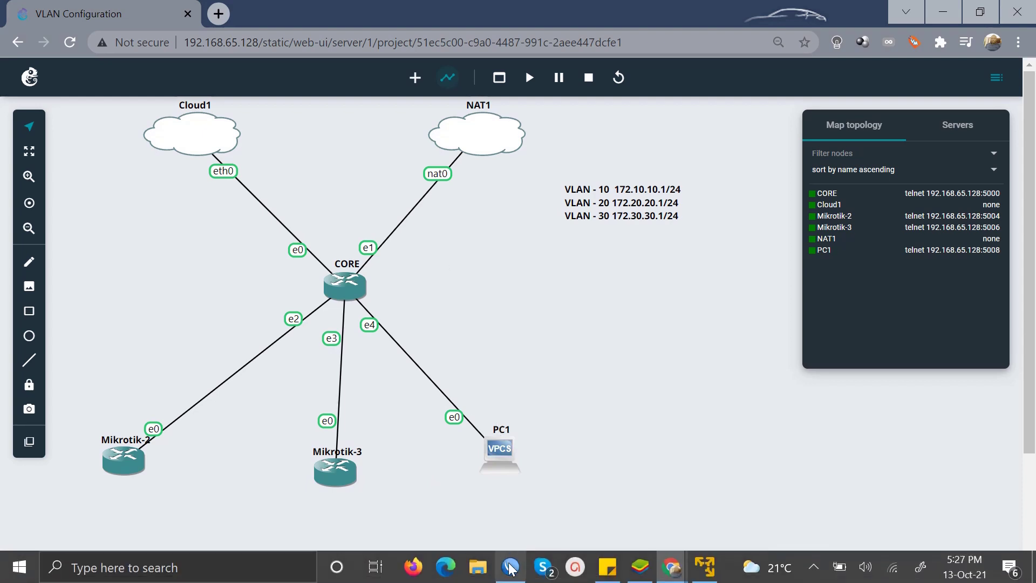
Close the DHCP Server and Interface List windows, enable RoMON on CORE, and minimize WinBox
{"action": "left_click", "coordinate": [509, 572]}
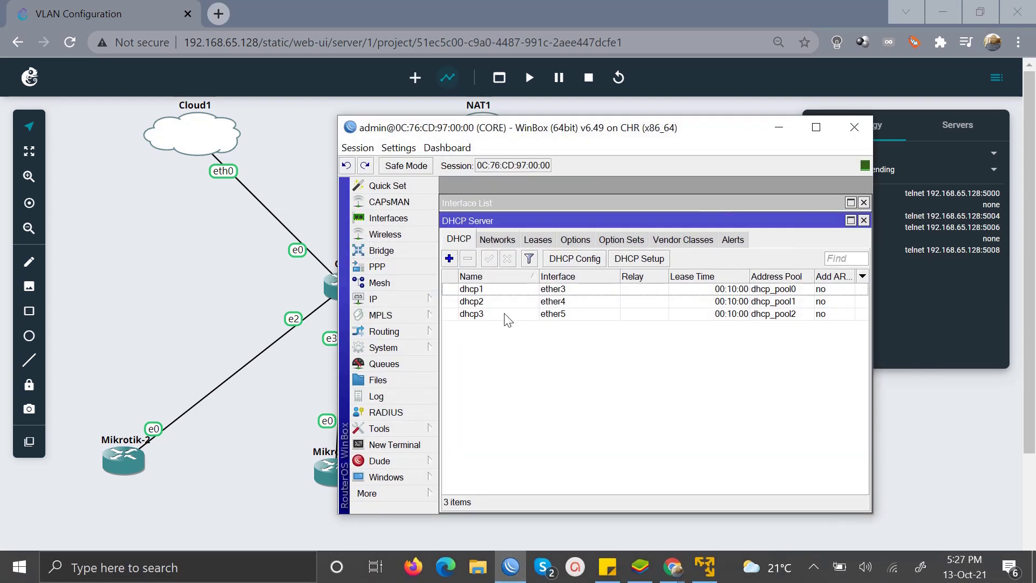
{"action": "left_click", "coordinate": [863, 220]}
{"action": "left_click", "coordinate": [864, 202]}
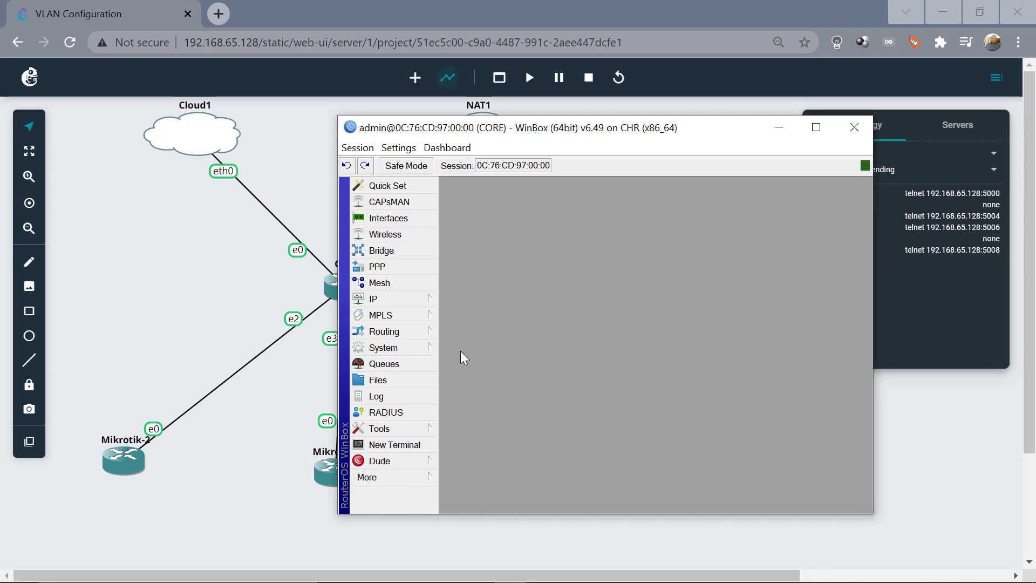
{"action": "left_click", "coordinate": [396, 427]}
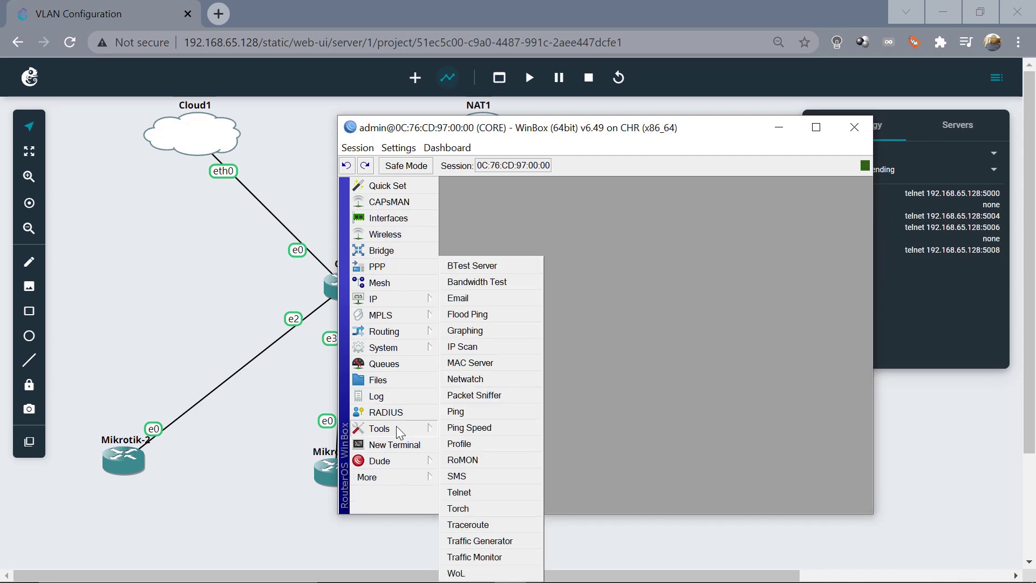
{"action": "left_click", "coordinate": [463, 460]}
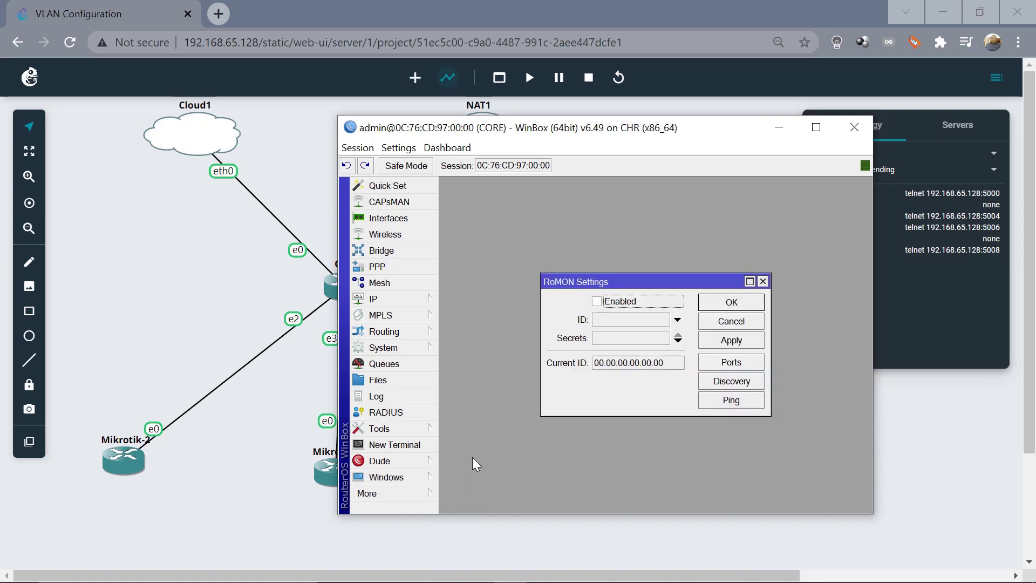
{"action": "left_click", "coordinate": [598, 302]}
{"action": "left_click", "coordinate": [732, 303]}
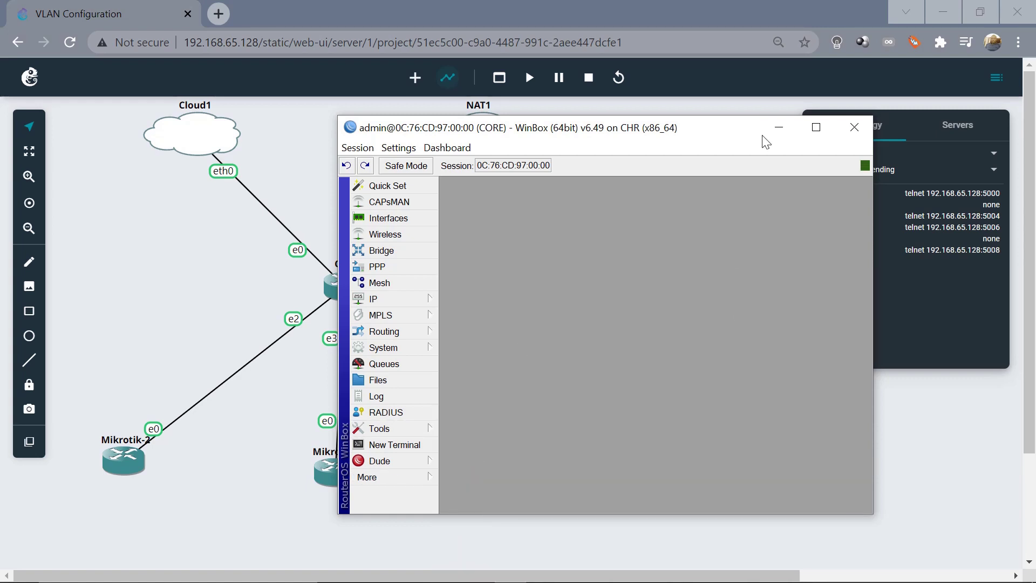
{"action": "left_click", "coordinate": [780, 128]}
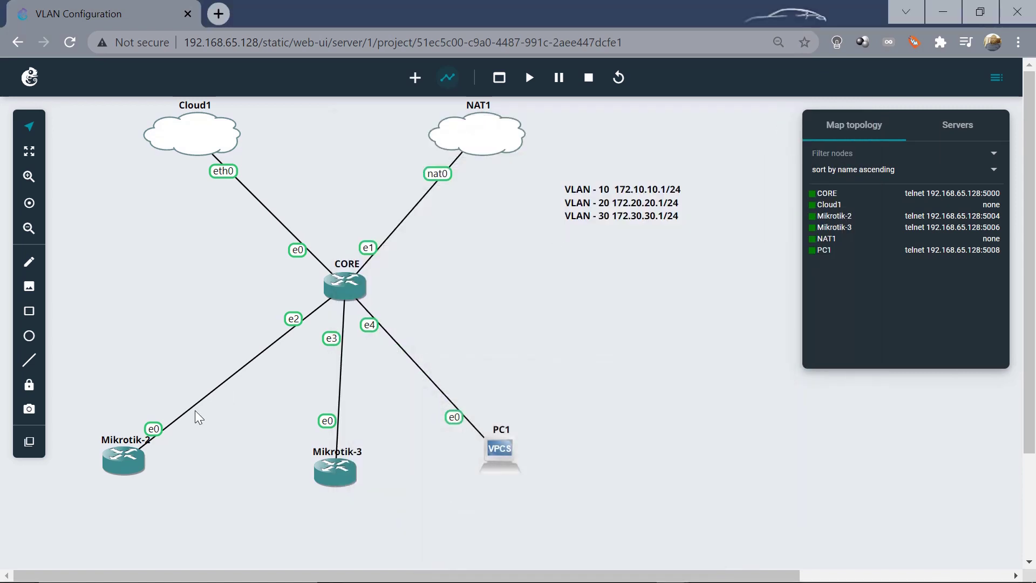
Open a Web console for the Mikrotik-2 node from its context menu
{"action": "left_click", "coordinate": [120, 462]}
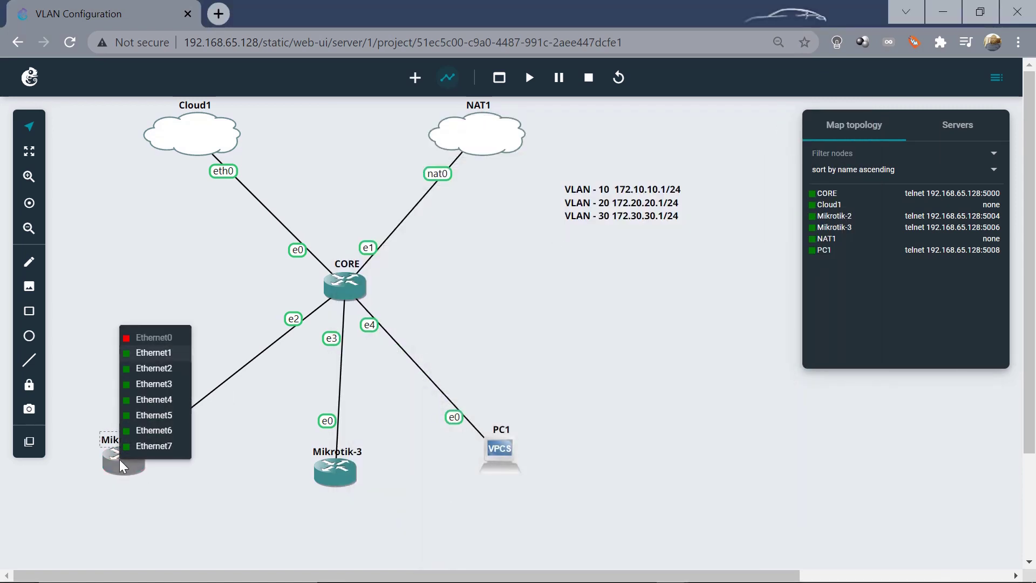
{"action": "left_click", "coordinate": [160, 517]}
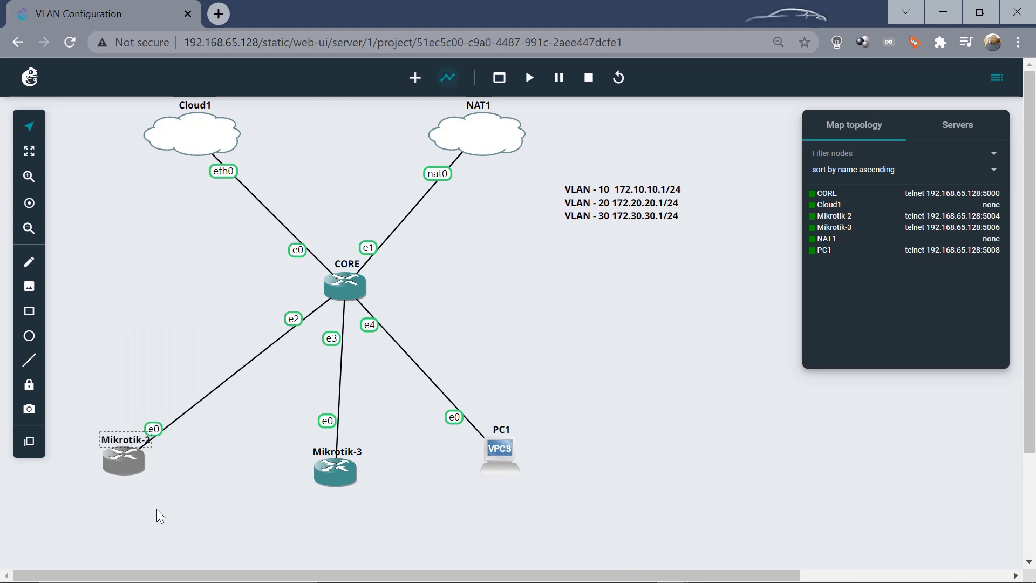
{"action": "right_click", "coordinate": [117, 457]}
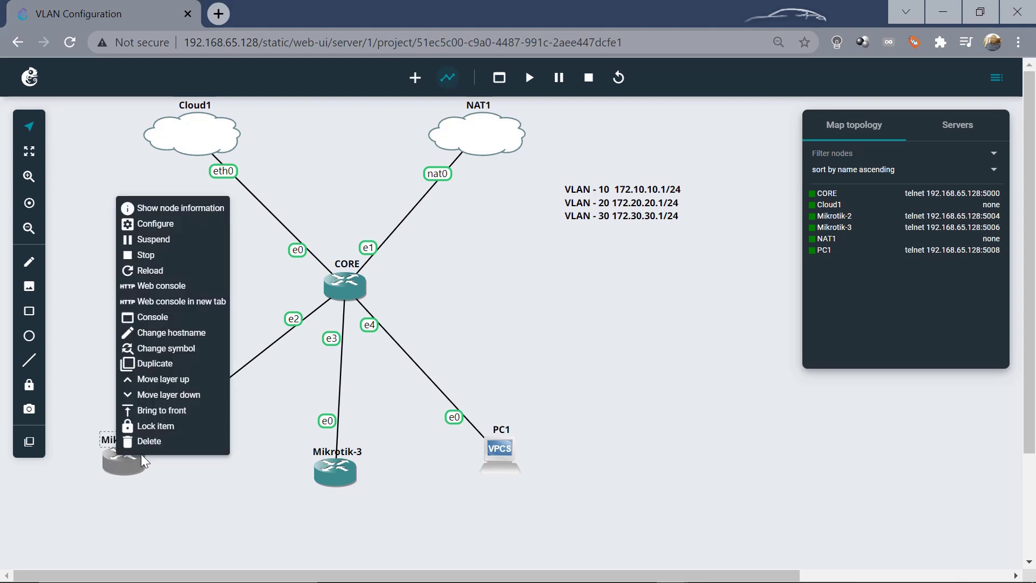
{"action": "left_click", "coordinate": [160, 288]}
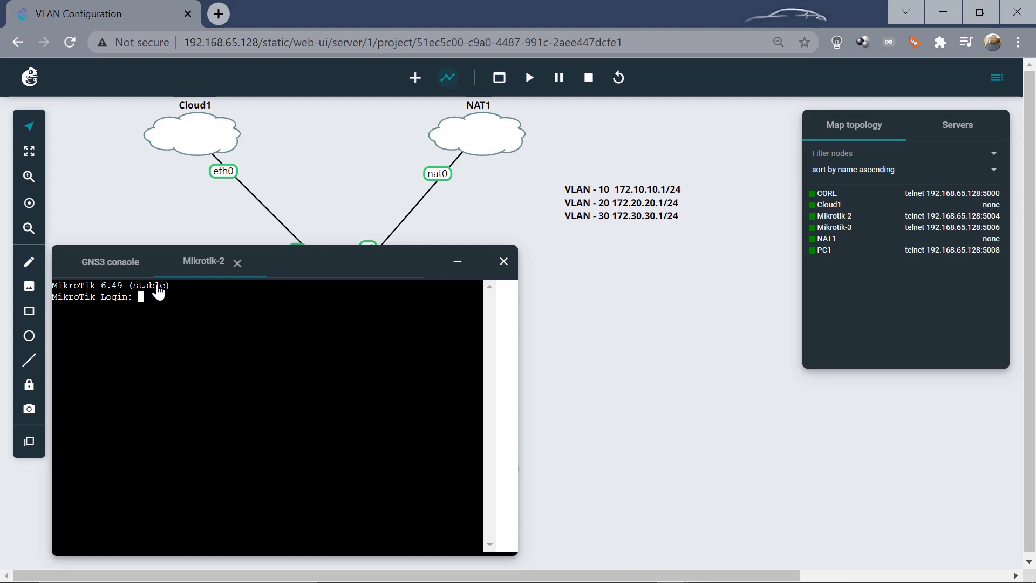
Log in as admin, get past the licence prompt, and set and confirm a new password
{"action": "type", "text": "admin"}
{"action": "key", "text": "Return"}
{"action": "key", "text": "Return"}
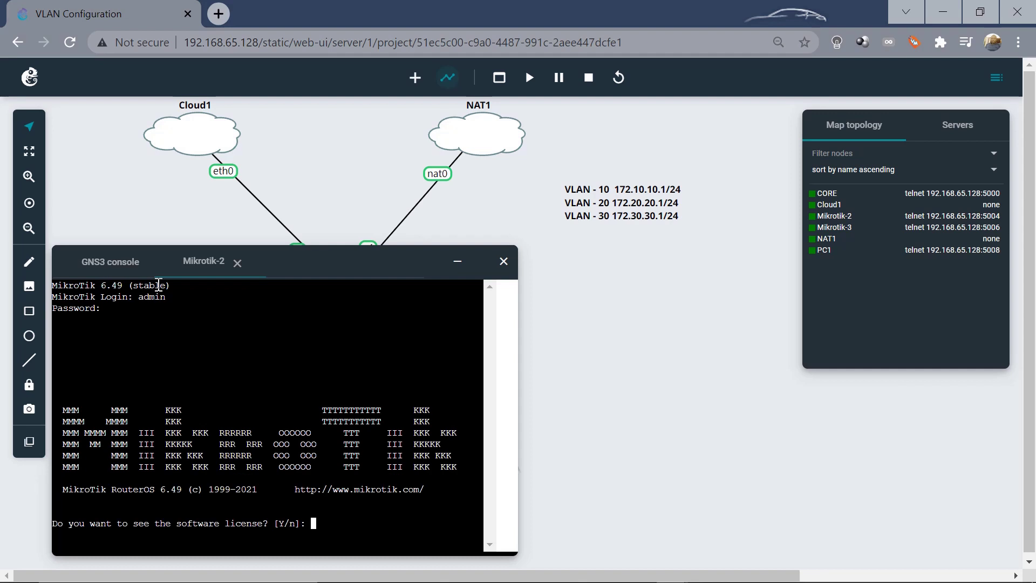
{"action": "key", "text": "Return"}
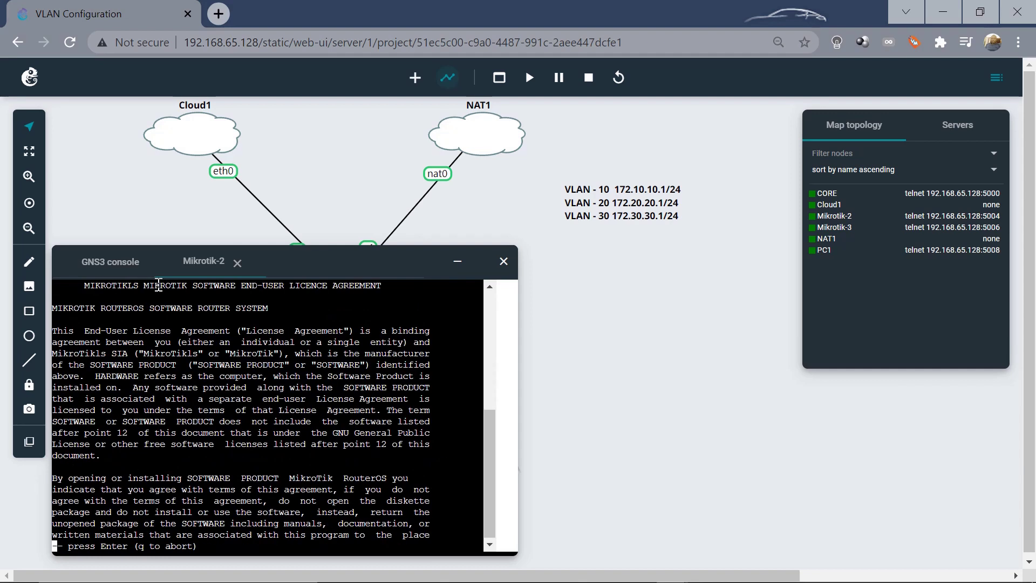
{"action": "key", "text": "Return"}
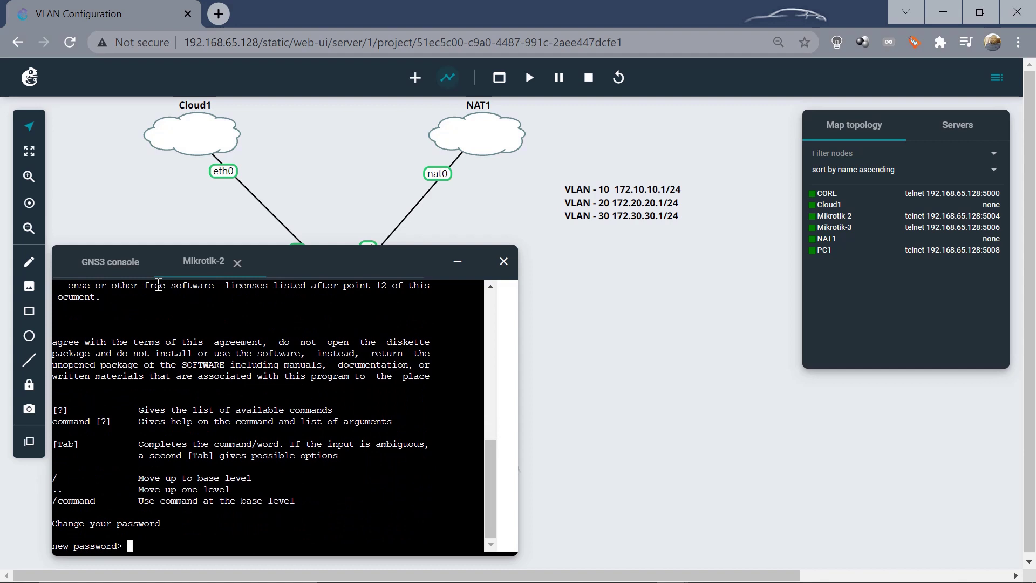
{"action": "type", "text": "****"}
{"action": "key", "text": "Return"}
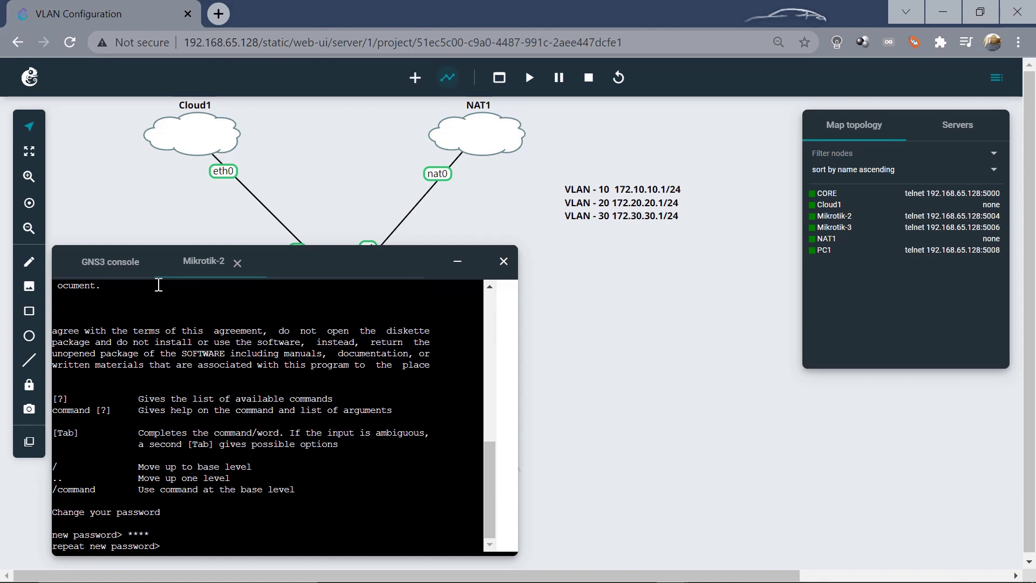
{"action": "type", "text": "****"}
{"action": "key", "text": "Return"}
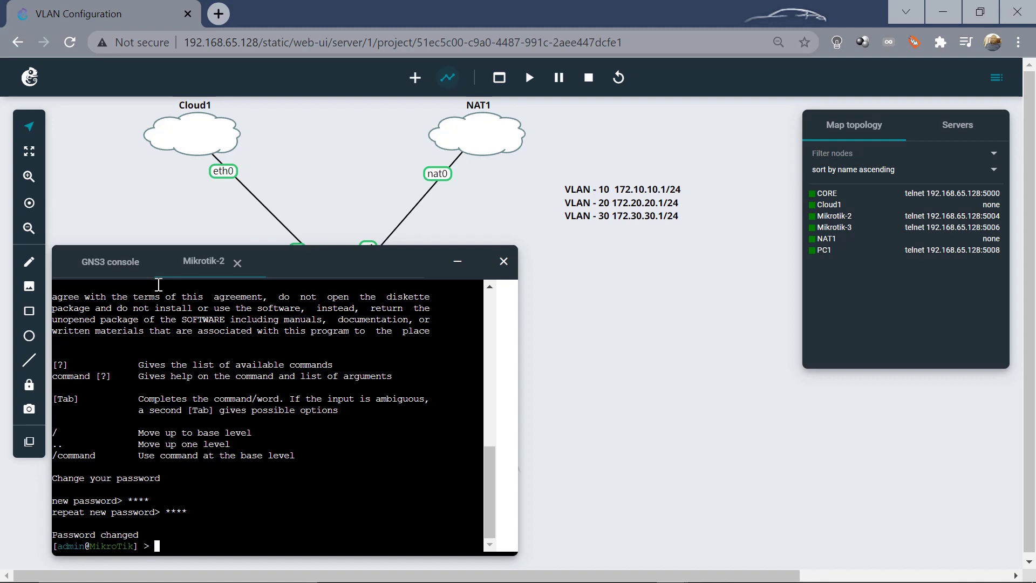
Enable RoMON with 'tool romon set enabled=yes'
{"action": "type", "text": "tool romon"}
{"action": "type", "text": " en"}
{"action": "key", "text": "BackSpace"}
{"action": "key", "text": "BackSpace"}
{"action": "key", "text": "BackSpace"}
{"action": "type", "text": "set enabled="}
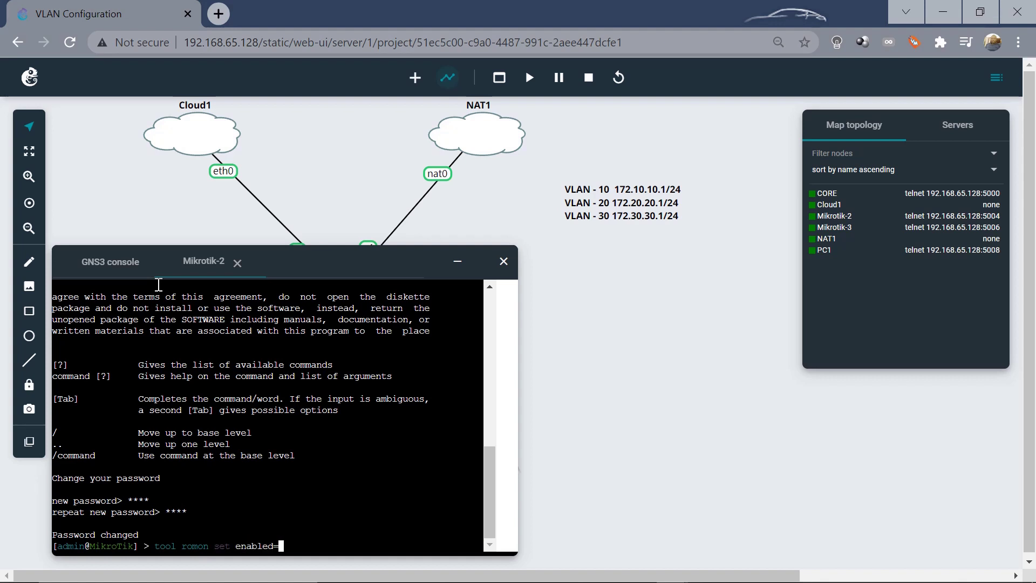
{"action": "type", "text": "yes"}
{"action": "key", "text": "Return"}
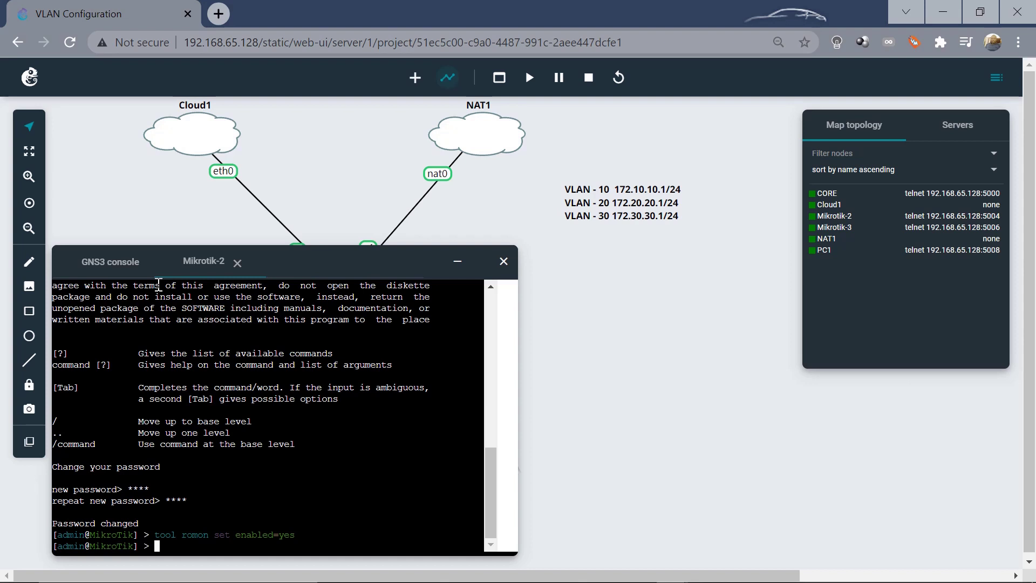
Set the system identity to Tik2 with 'system identity set name=Tik2', then minimise the console
{"action": "type", "text": "system "}
{"action": "type", "text": "in"}
{"action": "type", "text": "d"}
{"action": "key", "text": "BackSpace"}
{"action": "key", "text": "BackSpace"}
{"action": "key", "text": "BackSpace"}
{"action": "type", "text": "i"}
{"action": "key", "text": "Tab"}
{"action": "type", "text": "set n"}
{"action": "key", "text": "Tab"}
{"action": "type", "text": "T"}
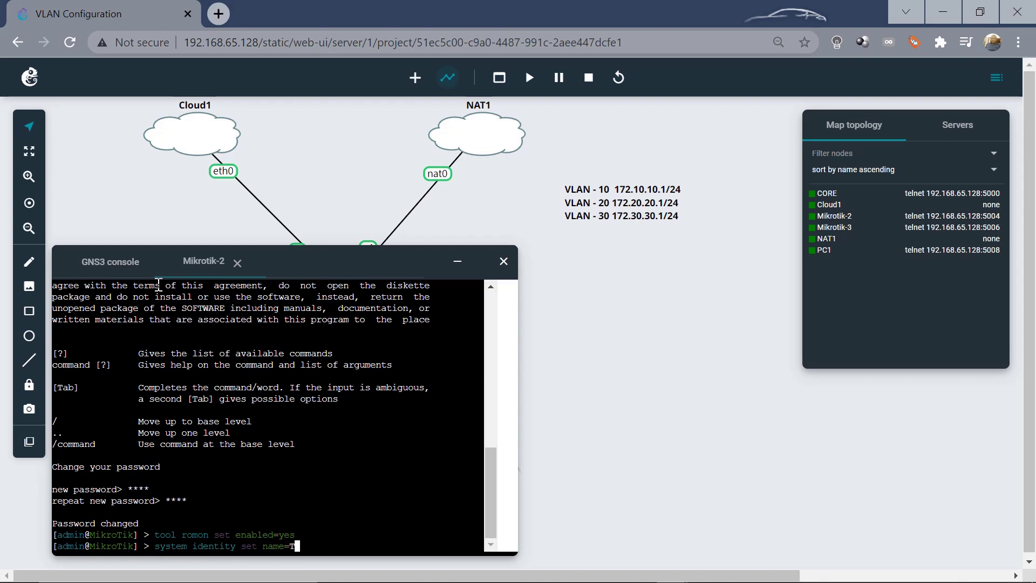
{"action": "type", "text": "ik2"}
{"action": "key", "text": "Return"}
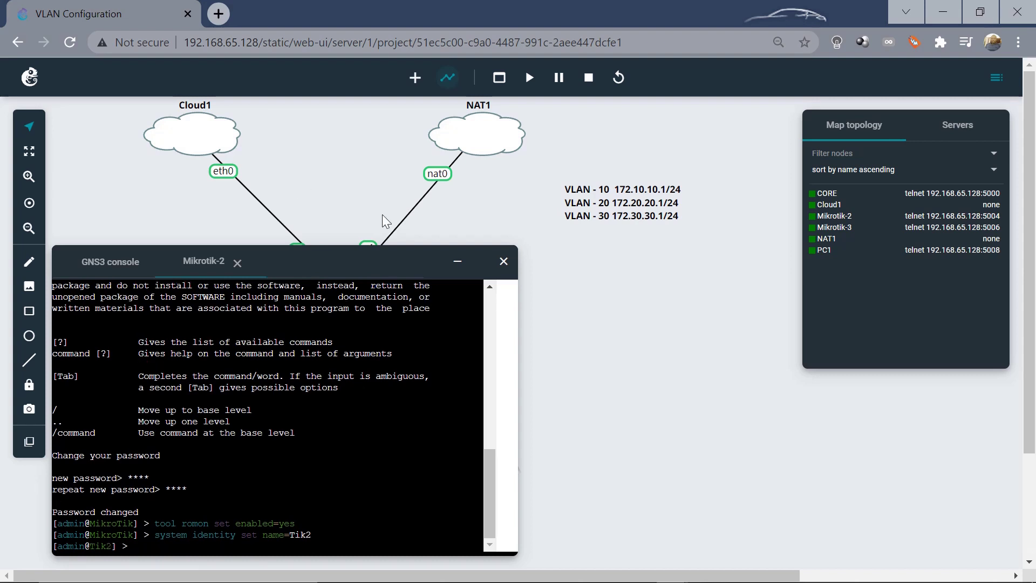
{"action": "left_click", "coordinate": [457, 264]}
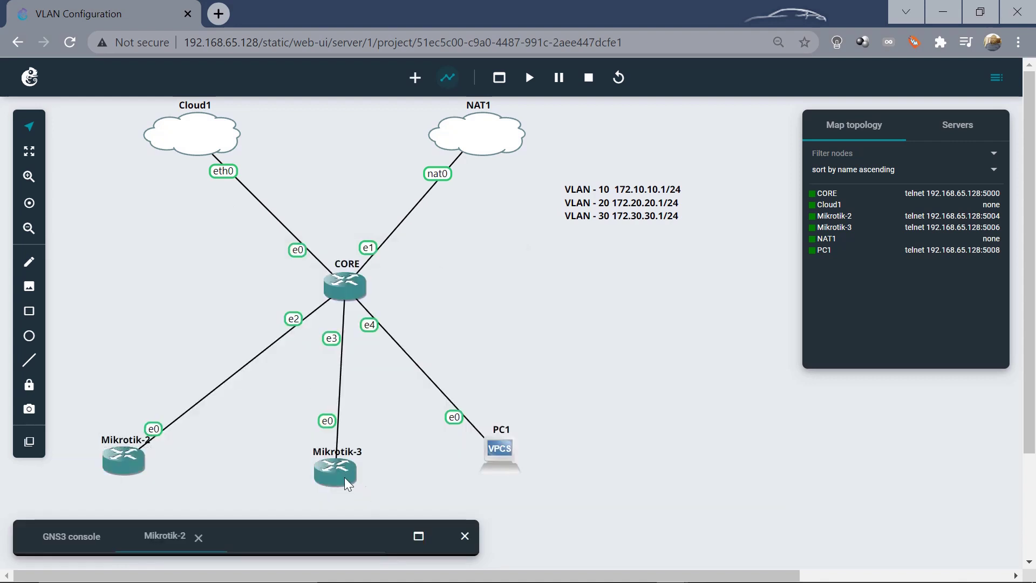
Open a web console to Mikrotik-3 to reach its MikroTik 6.49 login prompt
{"action": "left_click", "coordinate": [344, 477]}
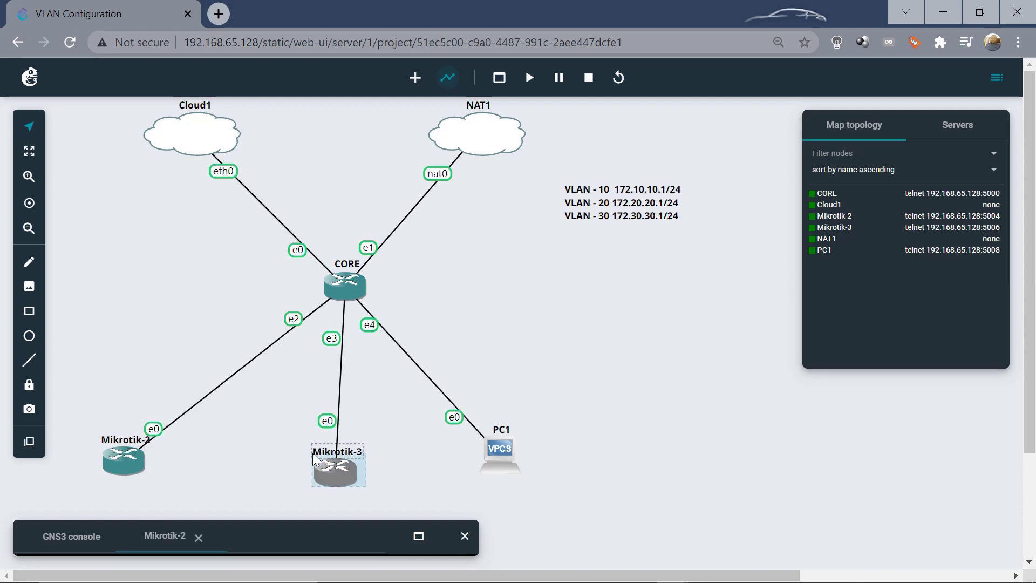
{"action": "left_click", "coordinate": [344, 474]}
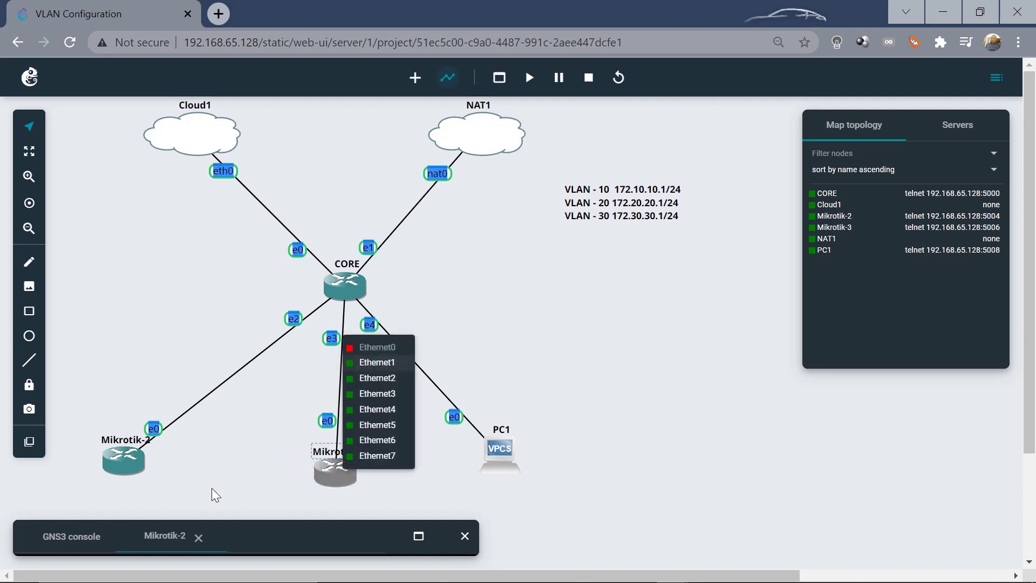
{"action": "left_click", "coordinate": [212, 488]}
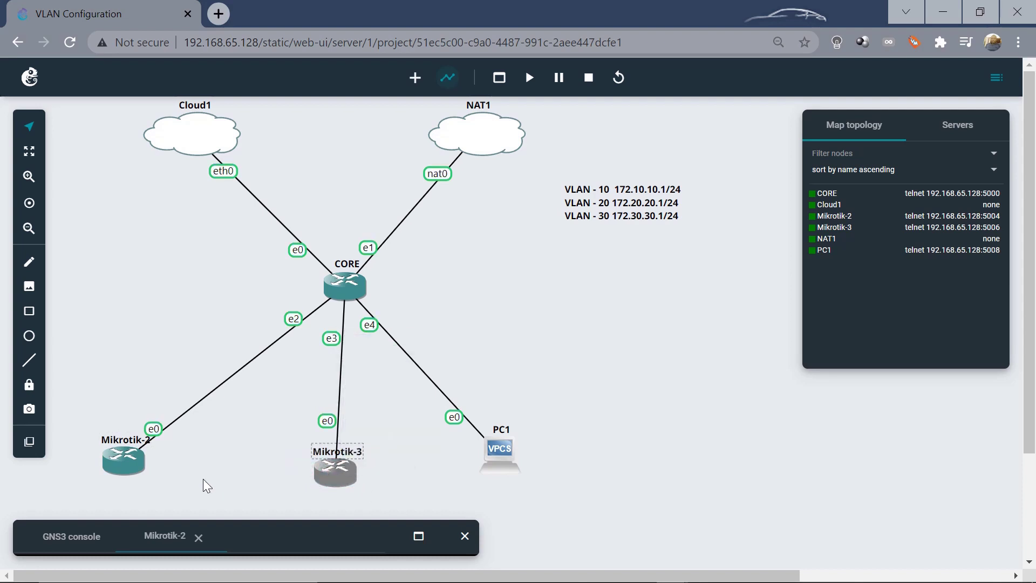
{"action": "right_click", "coordinate": [333, 477]}
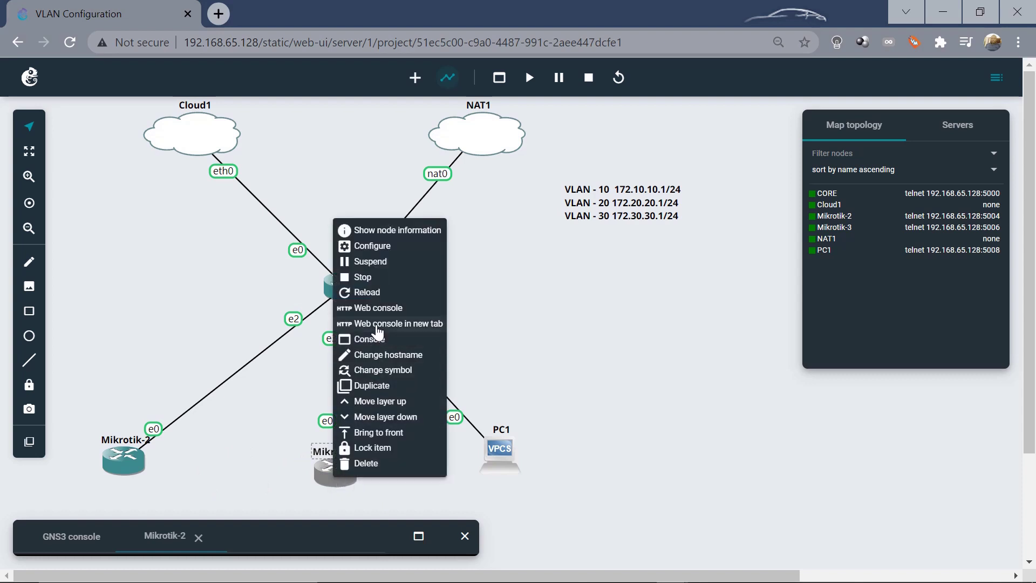
{"action": "left_click", "coordinate": [376, 309]}
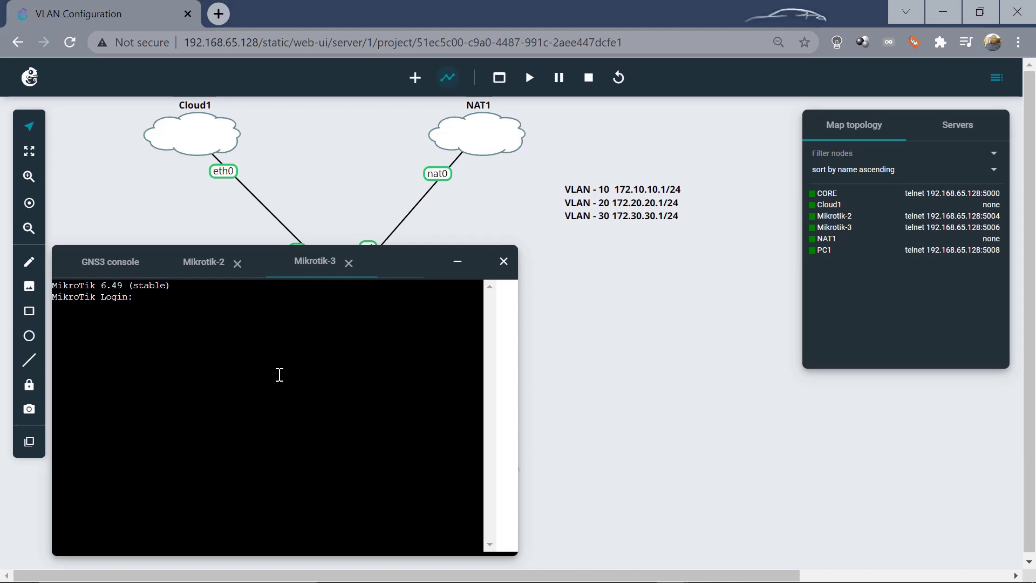
Log in to Mikrotik-3 as admin, view the licence, and set a new admin password
{"action": "type", "text": "admin"}
{"action": "key", "text": "Return"}
{"action": "key", "text": "Return"}
{"action": "key", "text": "Return"}
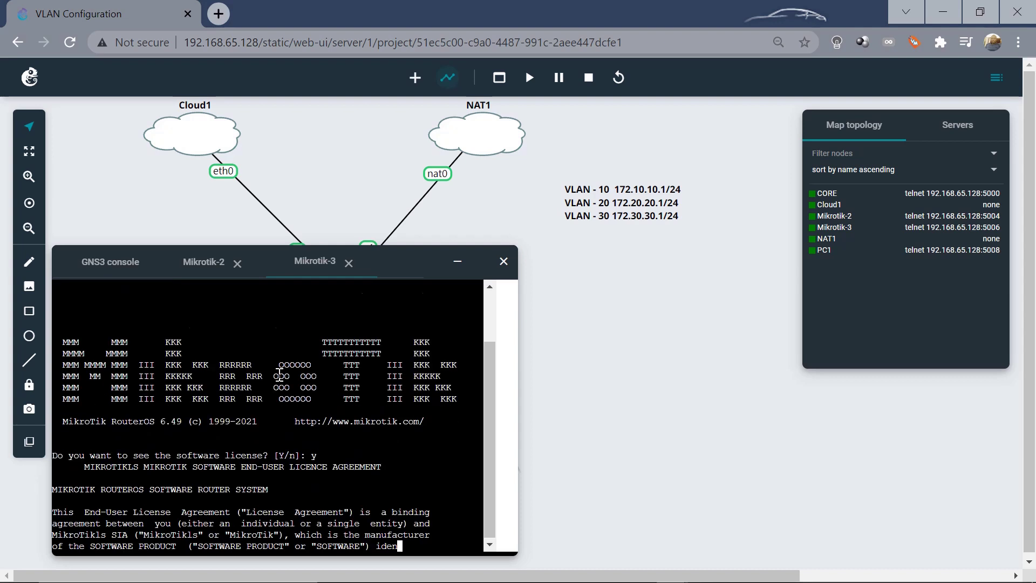
{"action": "key", "text": "Return"}
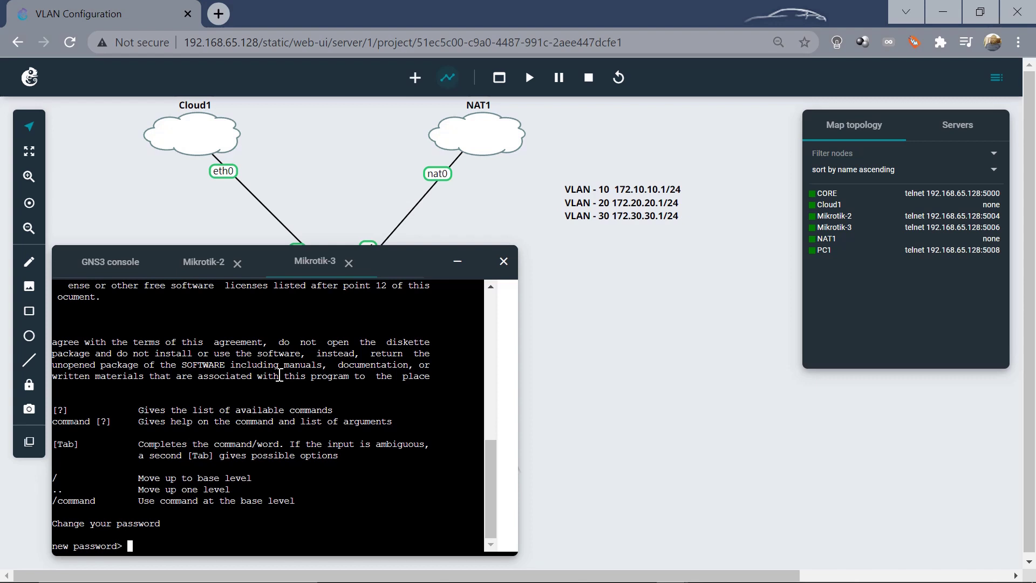
{"action": "type", "text": "1234"}
{"action": "key", "text": "Return"}
{"action": "type", "text": "1234"}
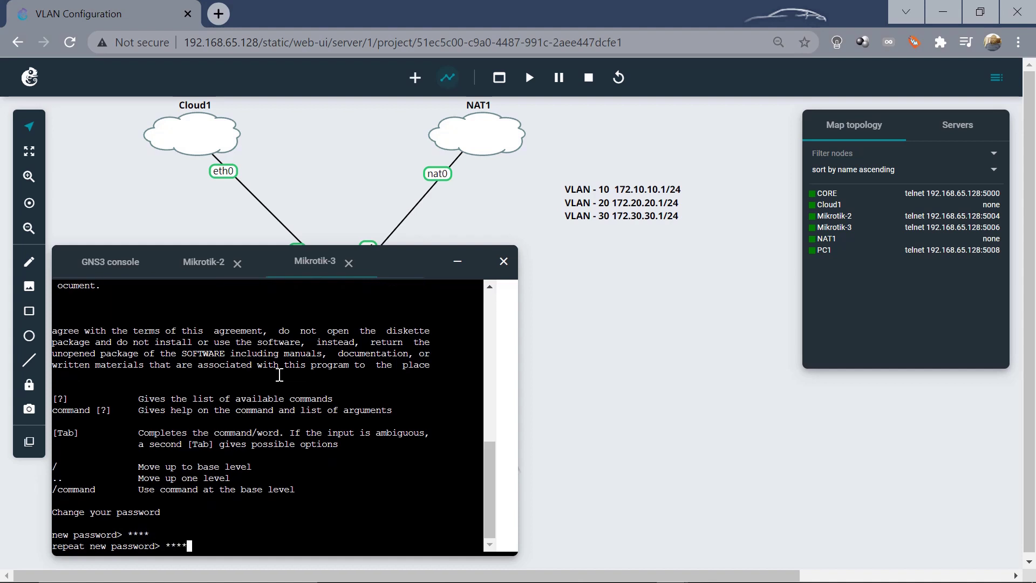
{"action": "key", "text": "Return"}
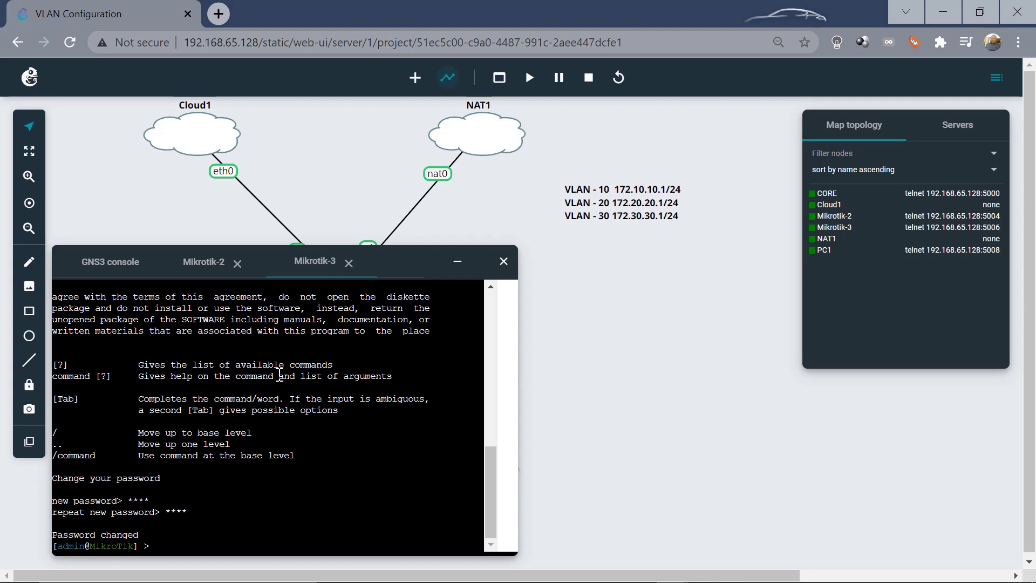
Enable RoMON on Mikrotik-3 with 'tool romon set enabled=yes'
{"action": "type", "text": "tool romon en"}
{"action": "key", "text": "BackSpace"}
{"action": "key", "text": "BackSpace"}
{"action": "type", "text": "set enabled=yes"}
{"action": "key", "text": "Return"}
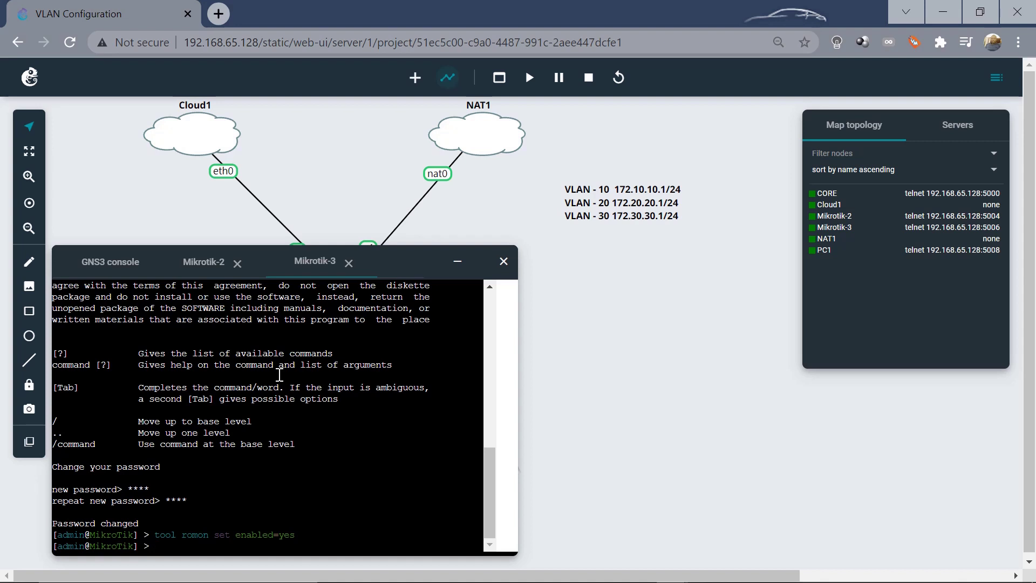
Set Mikrotik-3's system identity to Tik3 and minimise its console
{"action": "type", "text": "system ide"}
{"action": "key", "text": "Tab"}
{"action": "type", "text": "set na"}
{"action": "key", "text": "Tab"}
{"action": "type", "text": "Tik"}
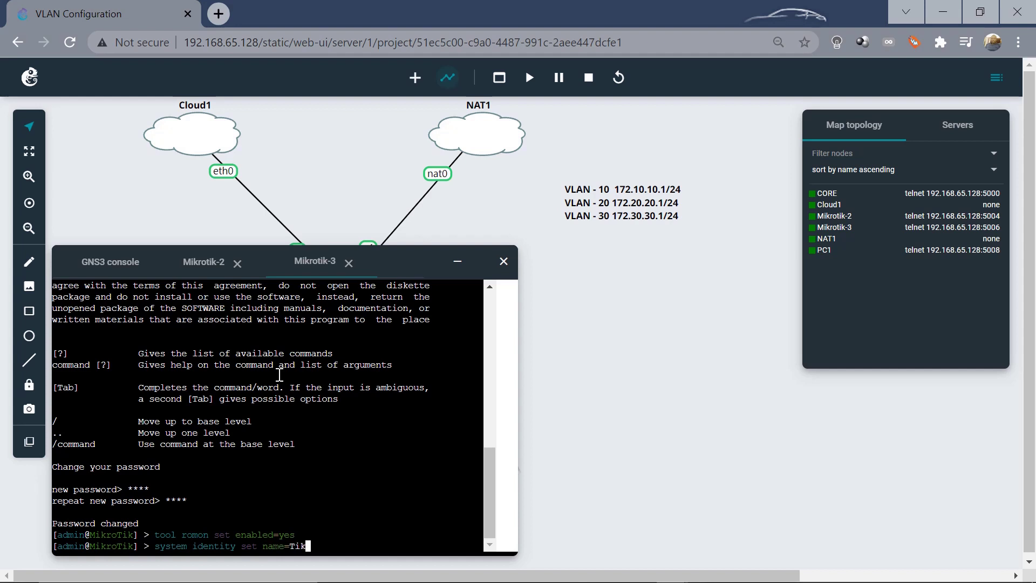
{"action": "type", "text": "3"}
{"action": "key", "text": "Return"}
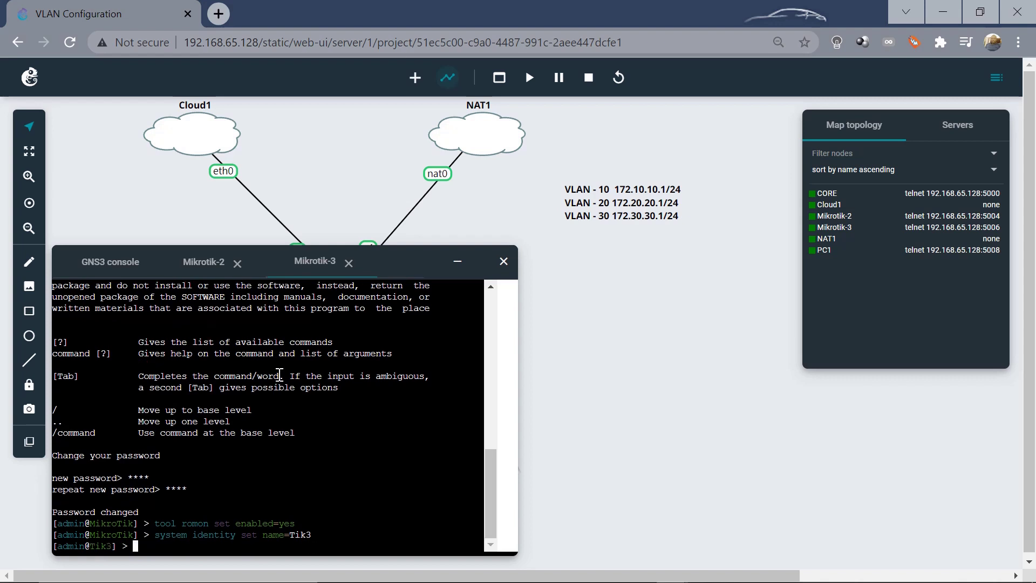
{"action": "left_click", "coordinate": [459, 263]}
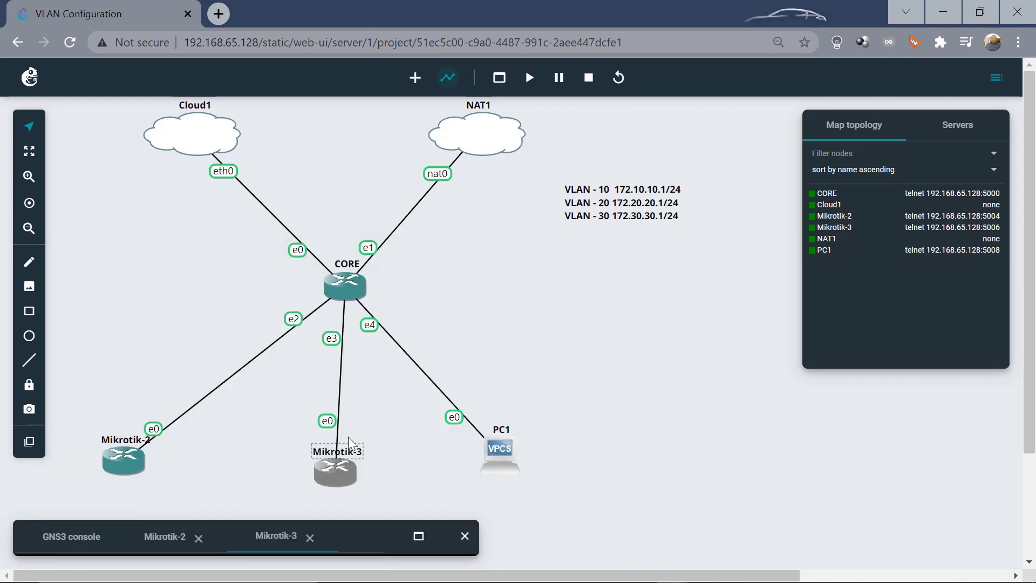
Clear the map selection and bring the CORE WinBox session back to the front
{"action": "left_click_drag", "start_coordinate": [384, 494], "coordinate": [66, 433]}
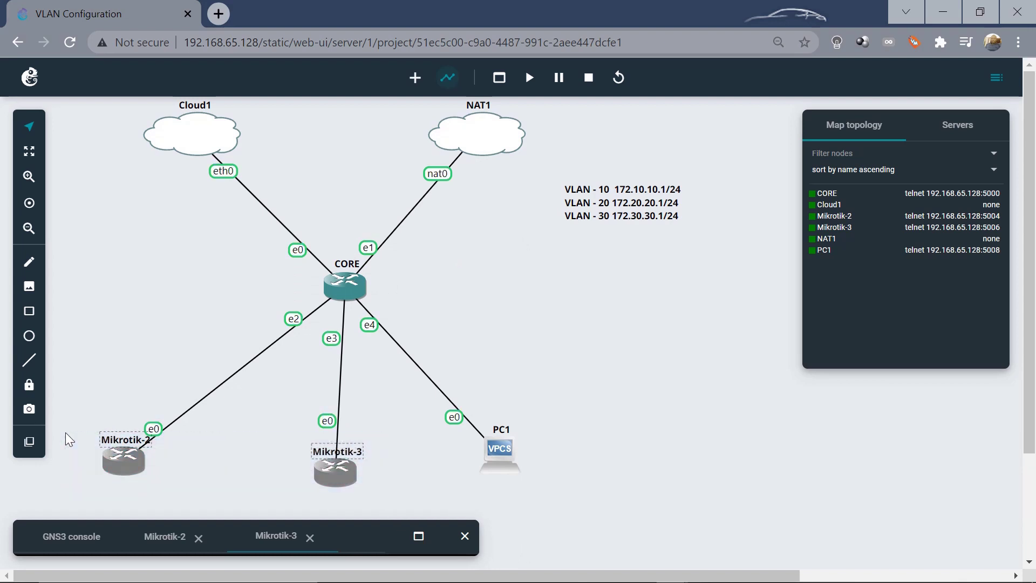
{"action": "left_click", "coordinate": [455, 254]}
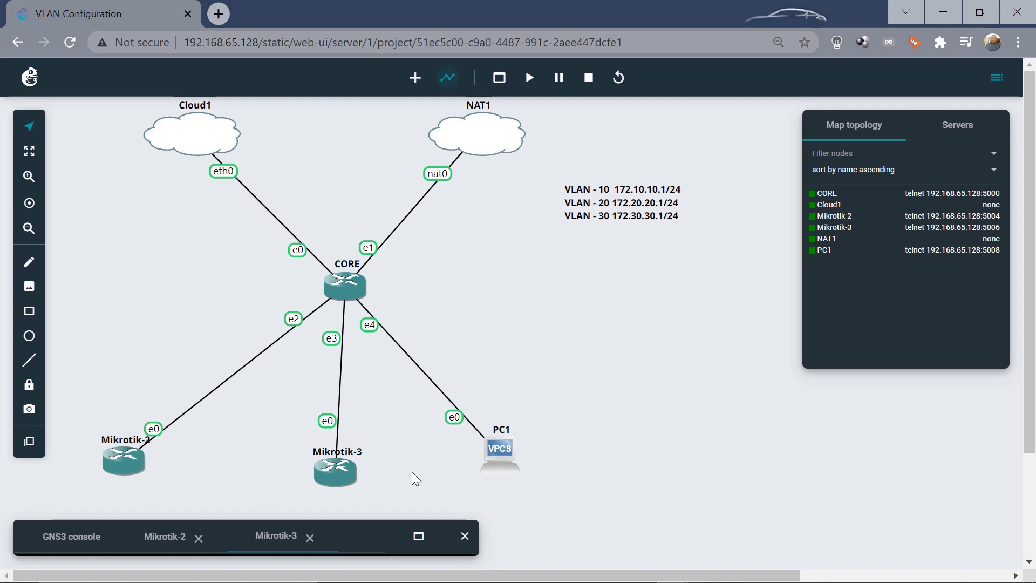
{"action": "mouse_move", "coordinate": [464, 580]}
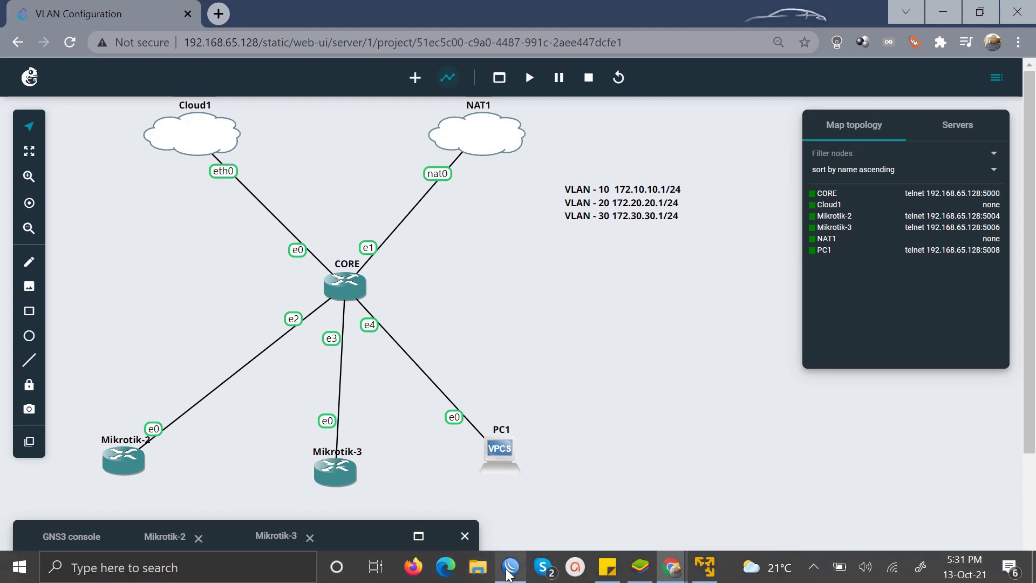
{"action": "left_click", "coordinate": [511, 566]}
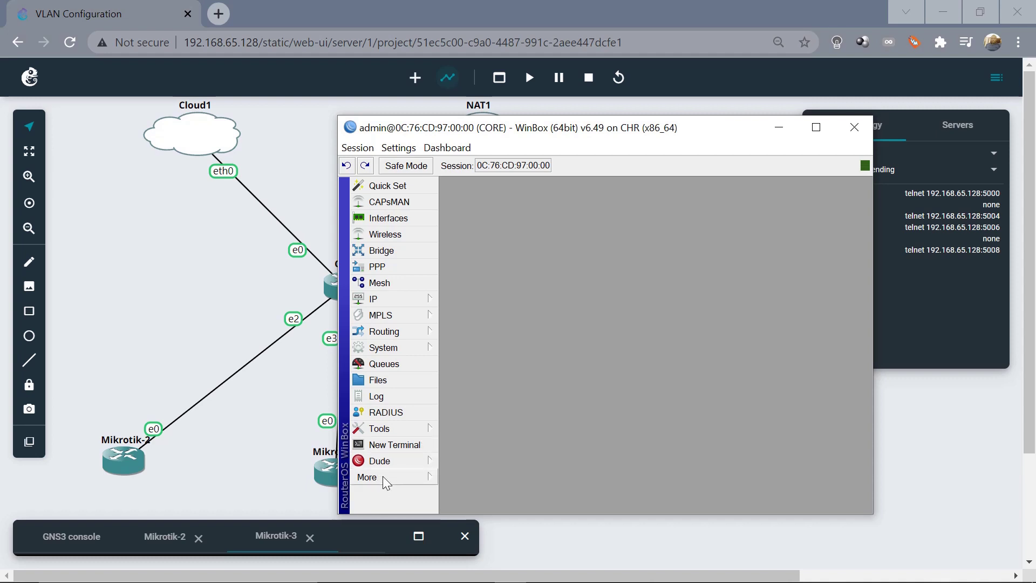
{"action": "left_click", "coordinate": [384, 477]}
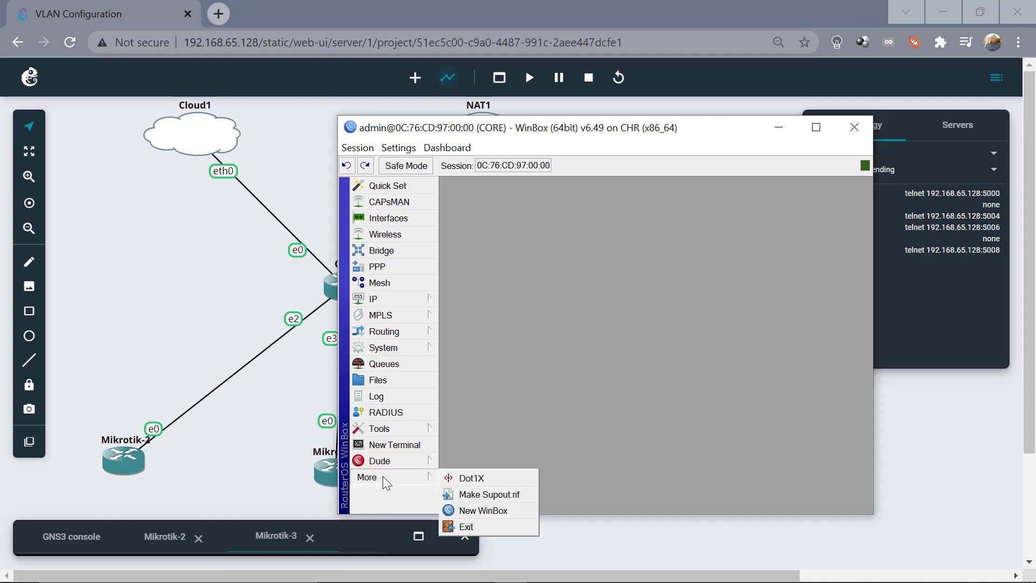
Start a new WinBox login through CORE's RoMON and connect to neighbour Tik2
{"action": "left_click", "coordinate": [471, 511]}
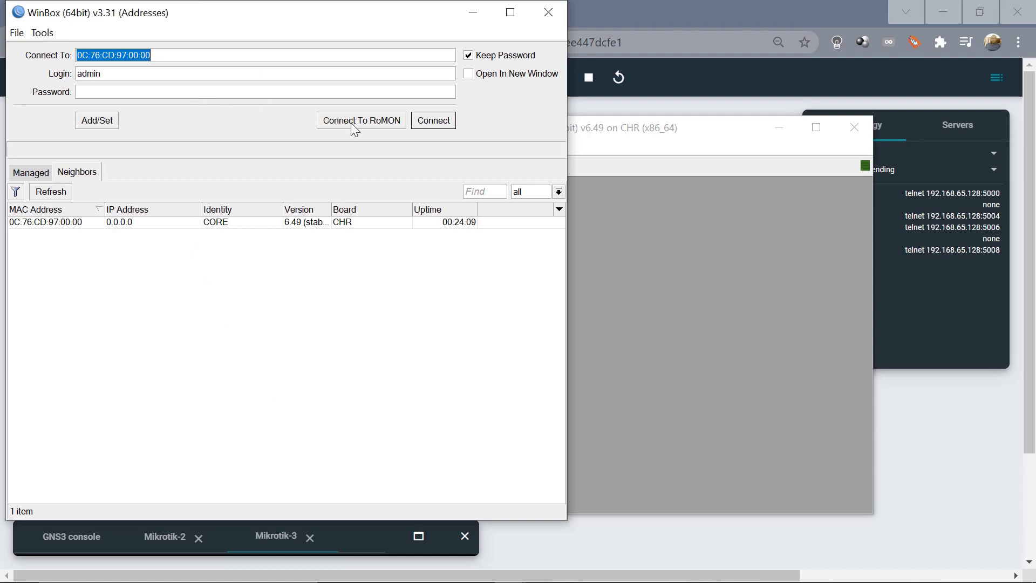
{"action": "left_click", "coordinate": [219, 93]}
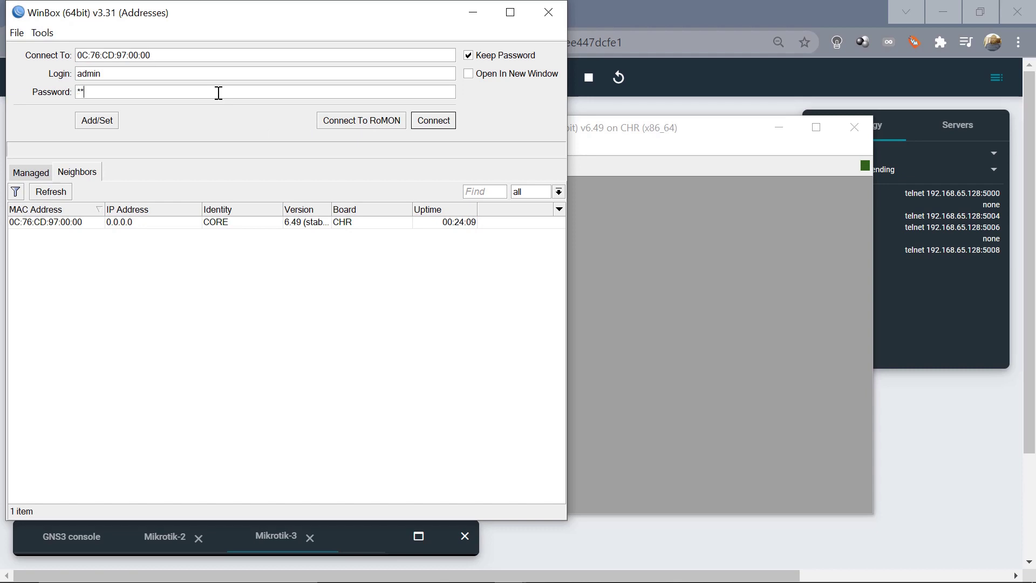
{"action": "left_click", "coordinate": [376, 125]}
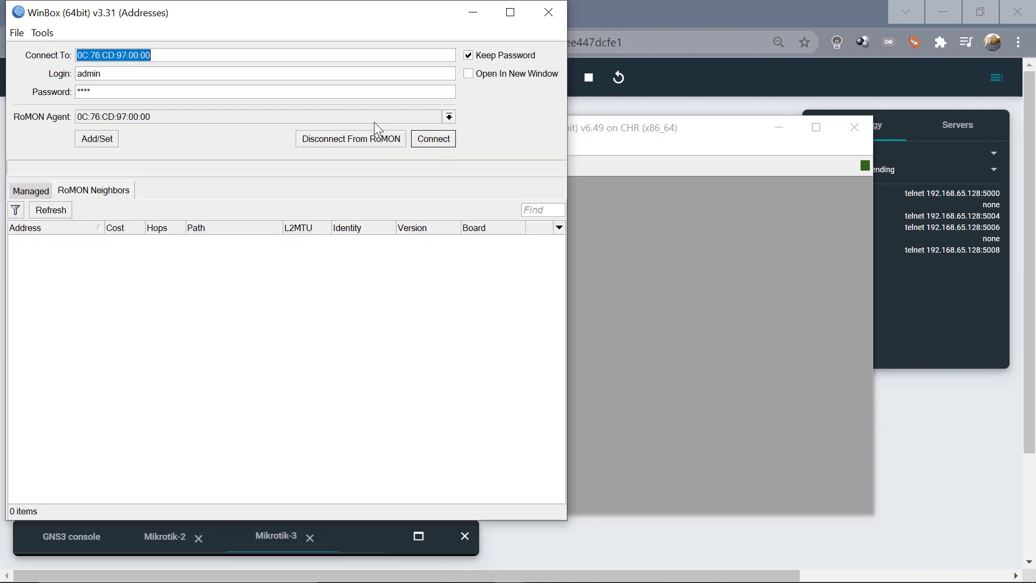
{"action": "left_click", "coordinate": [57, 215]}
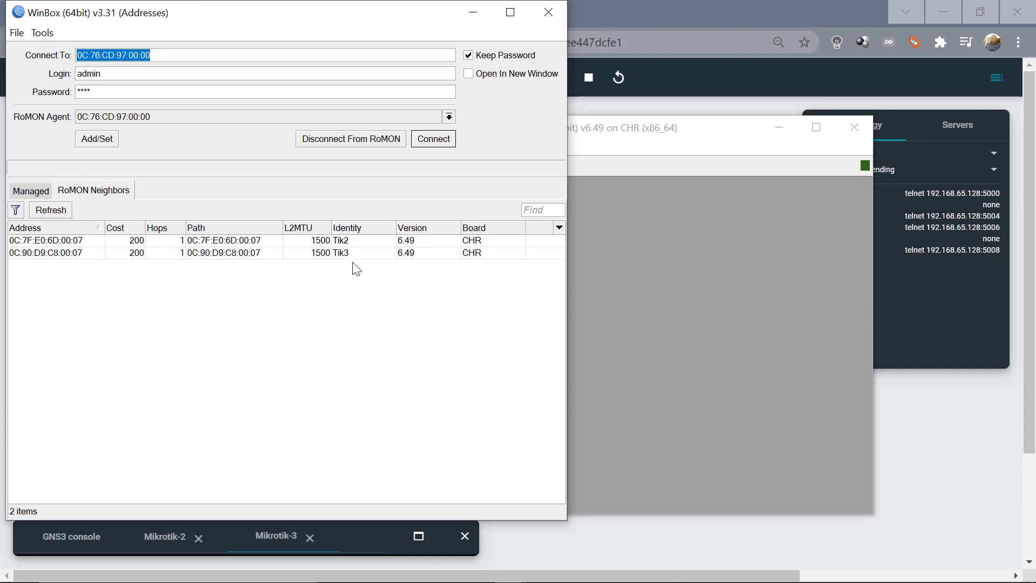
{"action": "left_click", "coordinate": [56, 246]}
{"action": "double_click", "coordinate": [56, 245]}
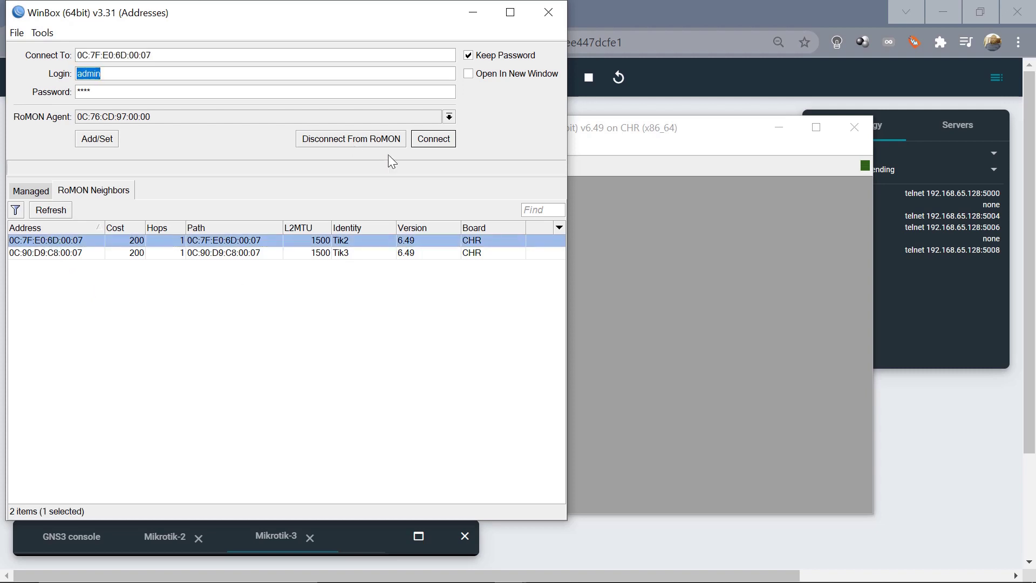
{"action": "left_click", "coordinate": [435, 143]}
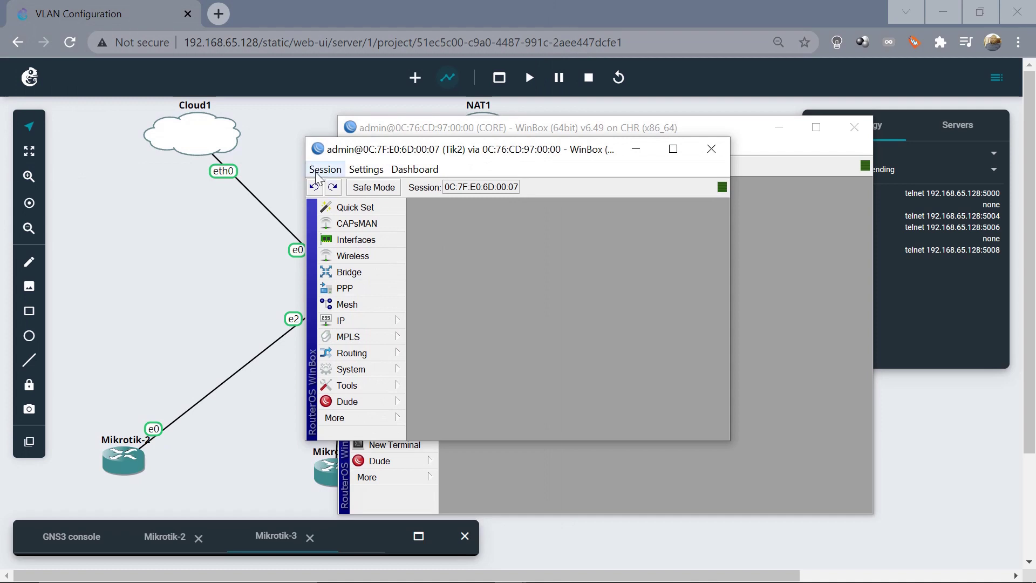
Check Tik2's DHCP client shows ether1 bound to 172.10.10.254, then return to CORE
{"action": "left_click_drag", "start_coordinate": [304, 138], "coordinate": [208, 66]}
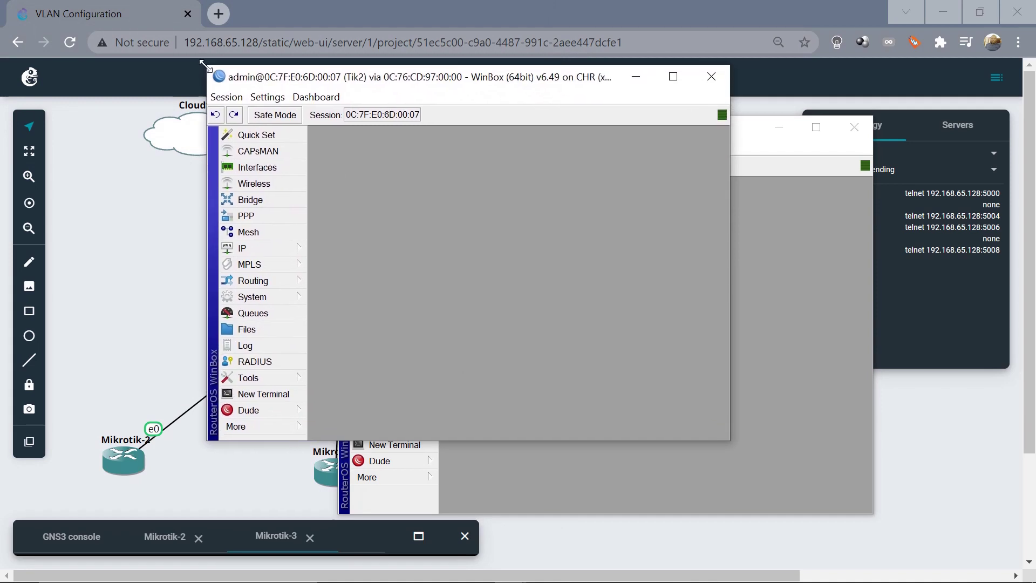
{"action": "left_click", "coordinate": [260, 249]}
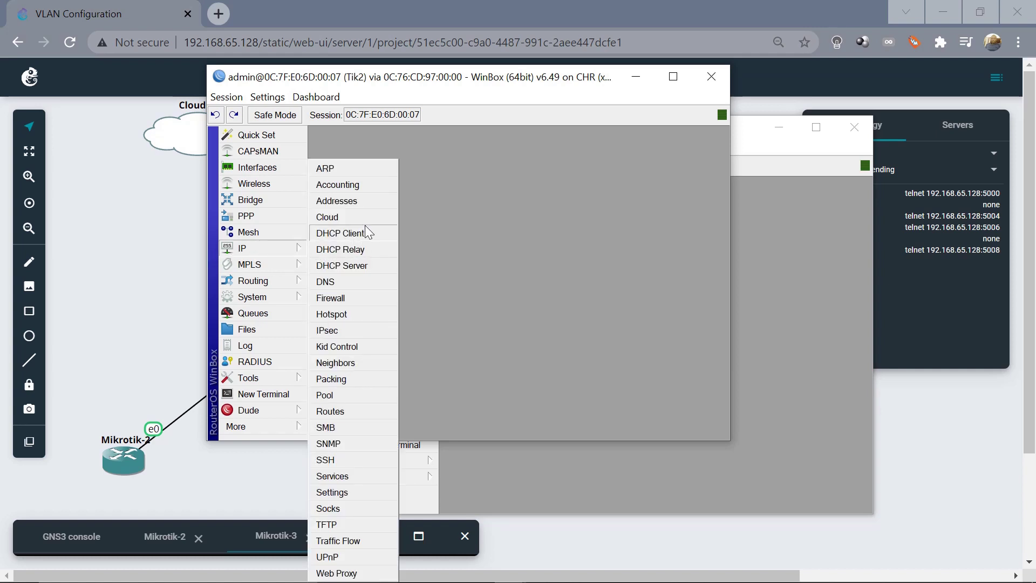
{"action": "left_click", "coordinate": [340, 233]}
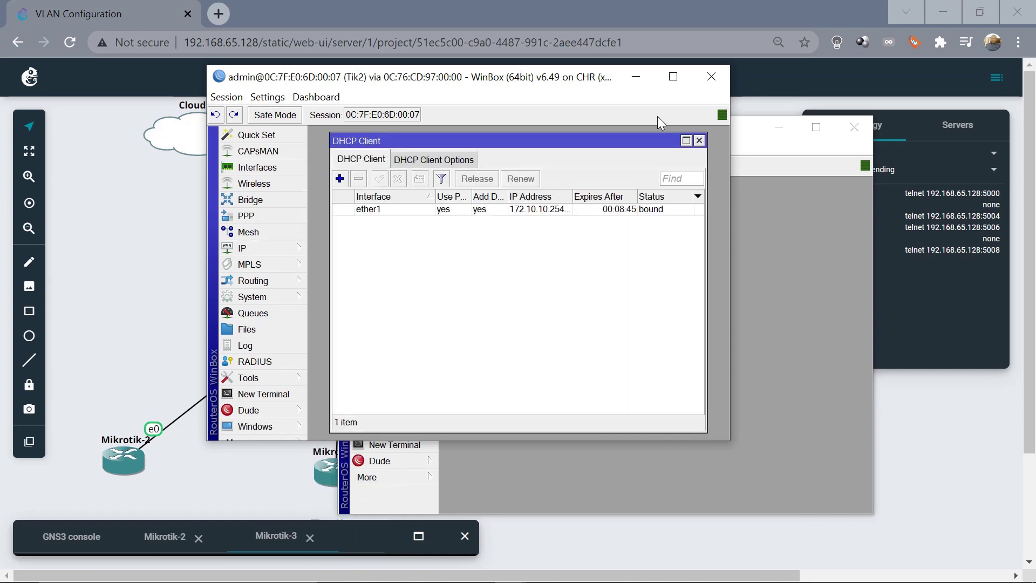
{"action": "left_click", "coordinate": [540, 213]}
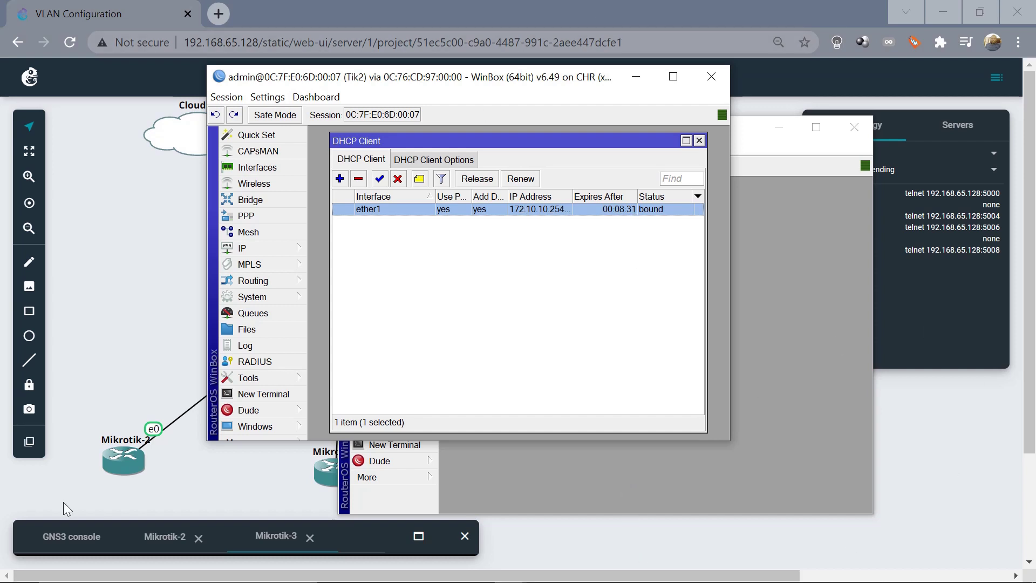
{"action": "left_click", "coordinate": [809, 409]}
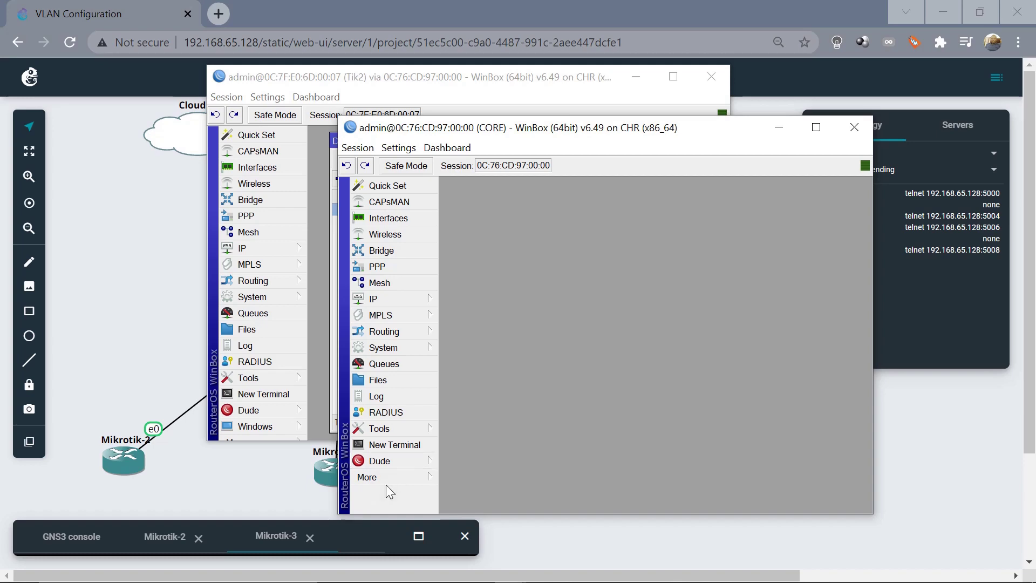
Launch another WinBox login via CORE's RoMON and log into Tik3
{"action": "left_click", "coordinate": [401, 477]}
{"action": "left_click", "coordinate": [499, 511]}
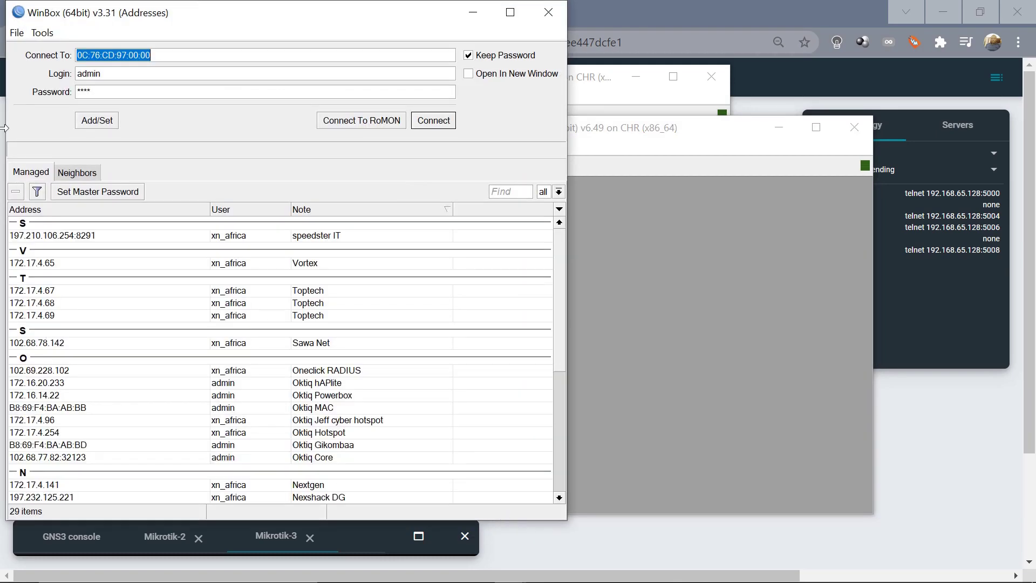
{"action": "left_click", "coordinate": [78, 172]}
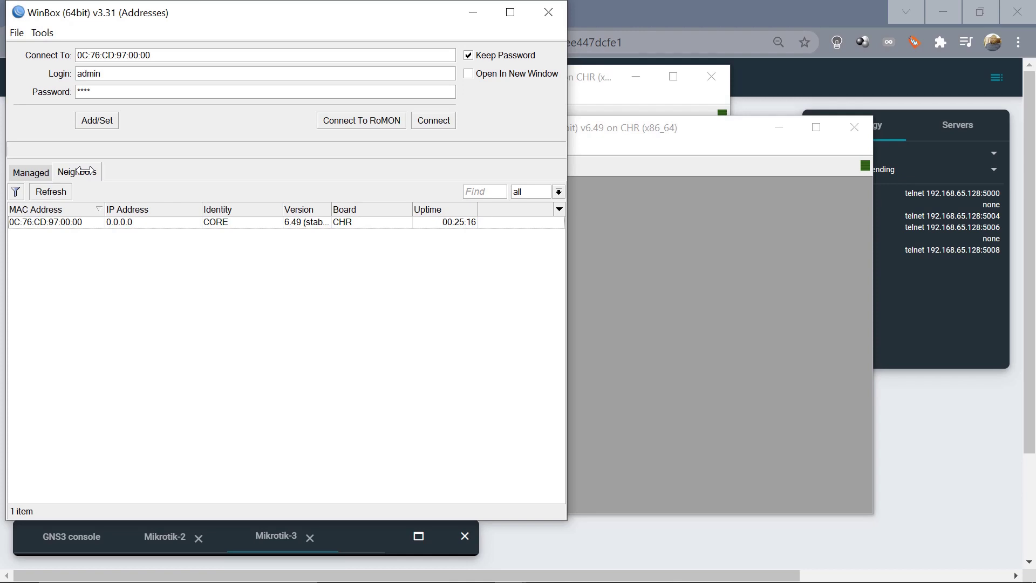
{"action": "left_click", "coordinate": [360, 121]}
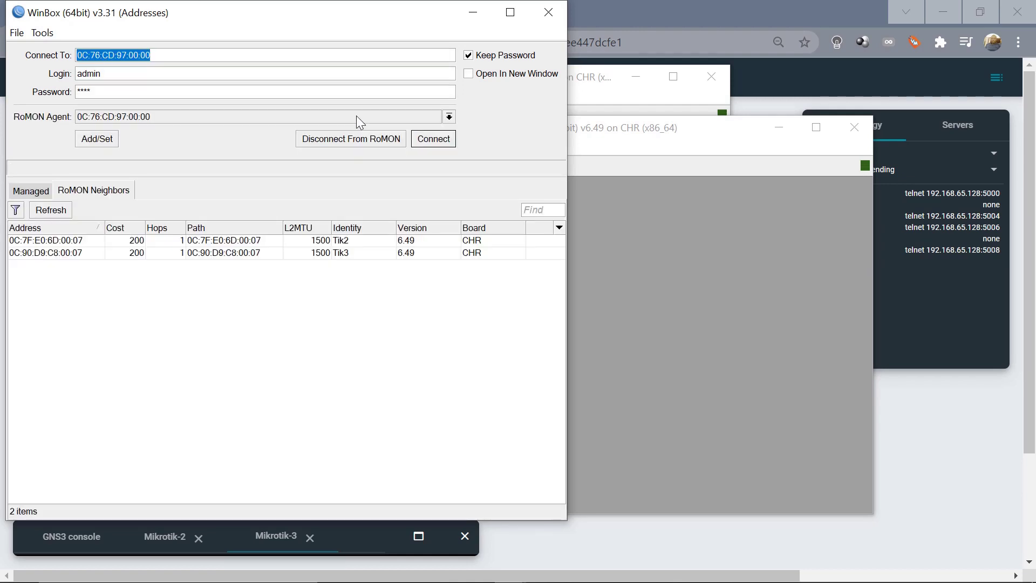
{"action": "left_click", "coordinate": [50, 253]}
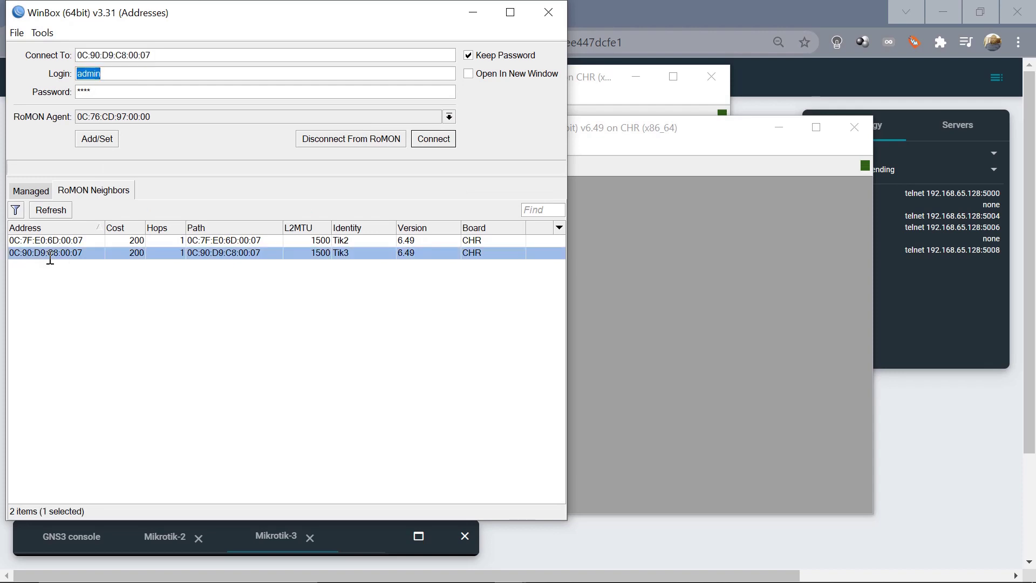
{"action": "left_click", "coordinate": [432, 140]}
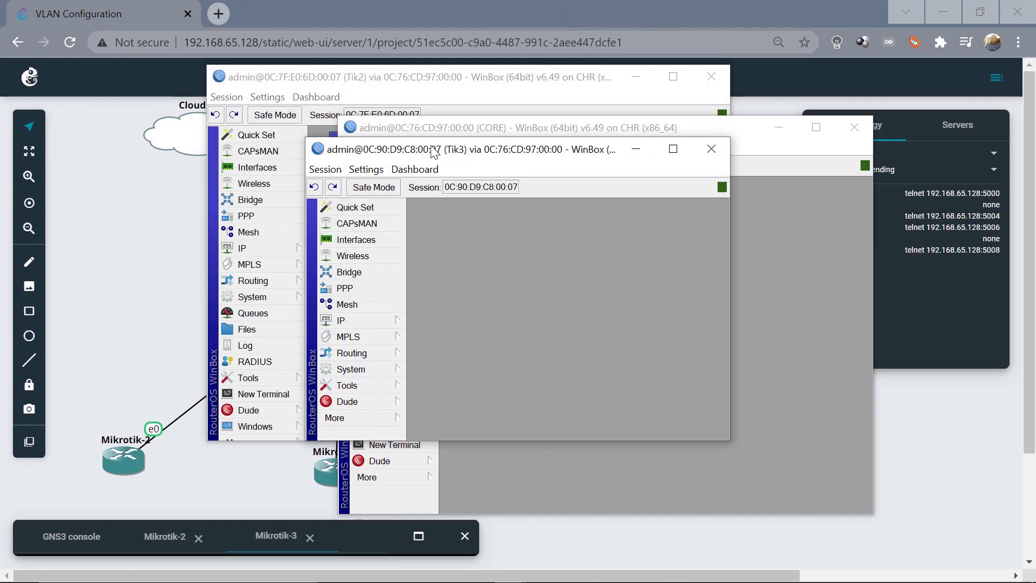
View Tik3's DHCP client lease and address list showing 172.20.20.254 on ether1
{"action": "left_click", "coordinate": [370, 319]}
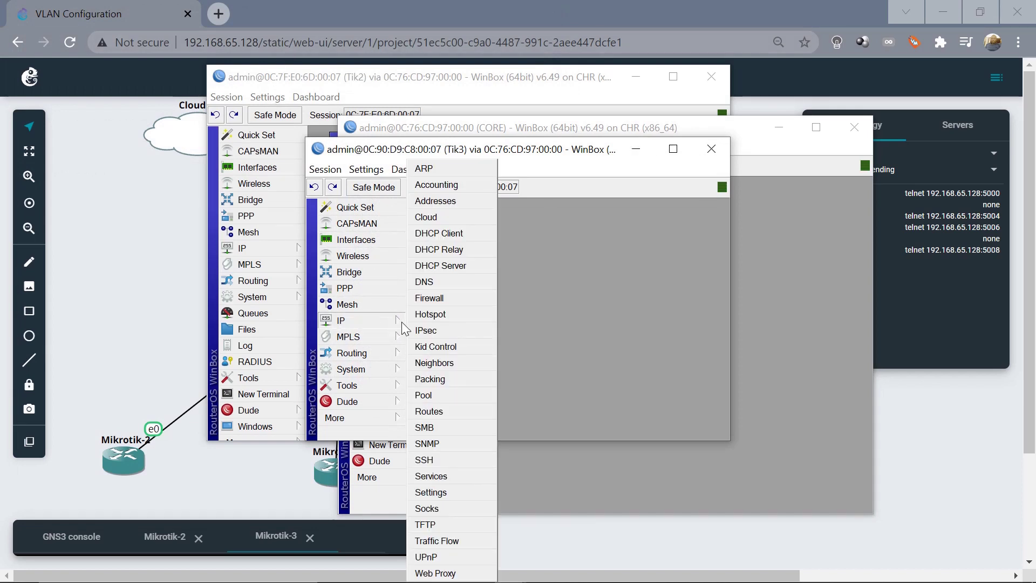
{"action": "left_click", "coordinate": [451, 234]}
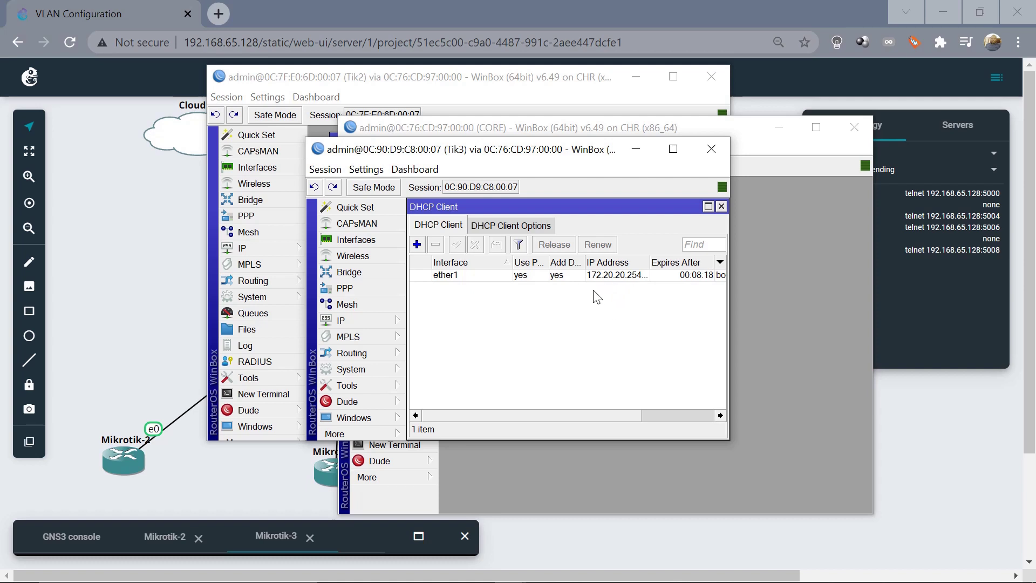
{"action": "left_click_drag", "start_coordinate": [486, 157], "coordinate": [742, 174]}
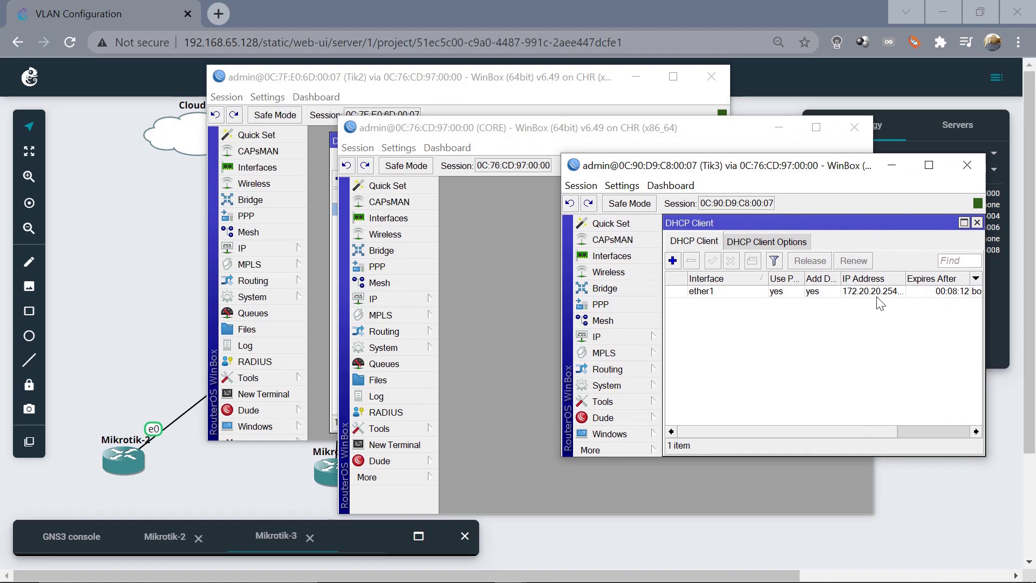
{"action": "left_click", "coordinate": [610, 338]}
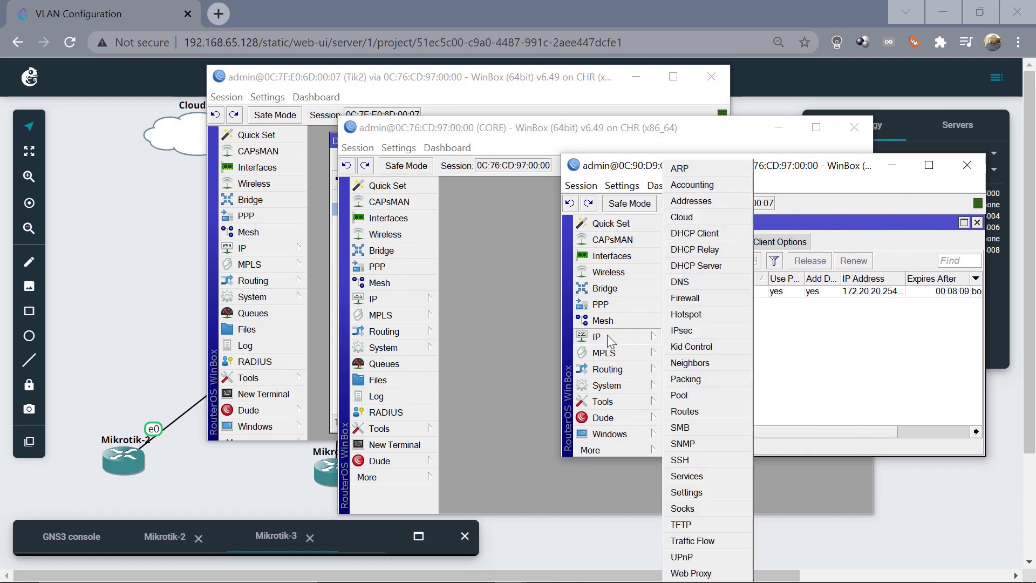
{"action": "left_click", "coordinate": [692, 201]}
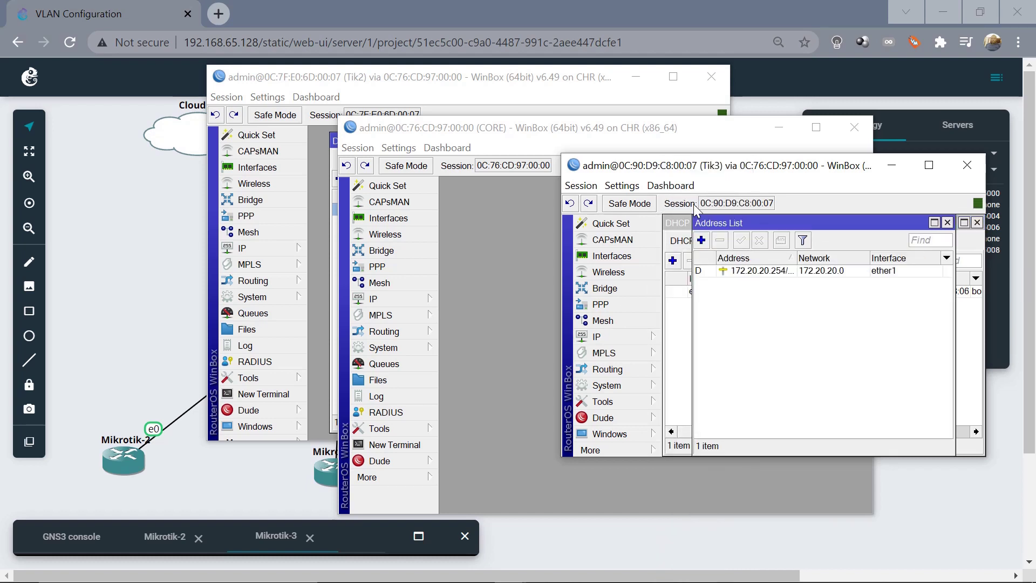
{"action": "left_click_drag", "start_coordinate": [444, 130], "coordinate": [239, 124]}
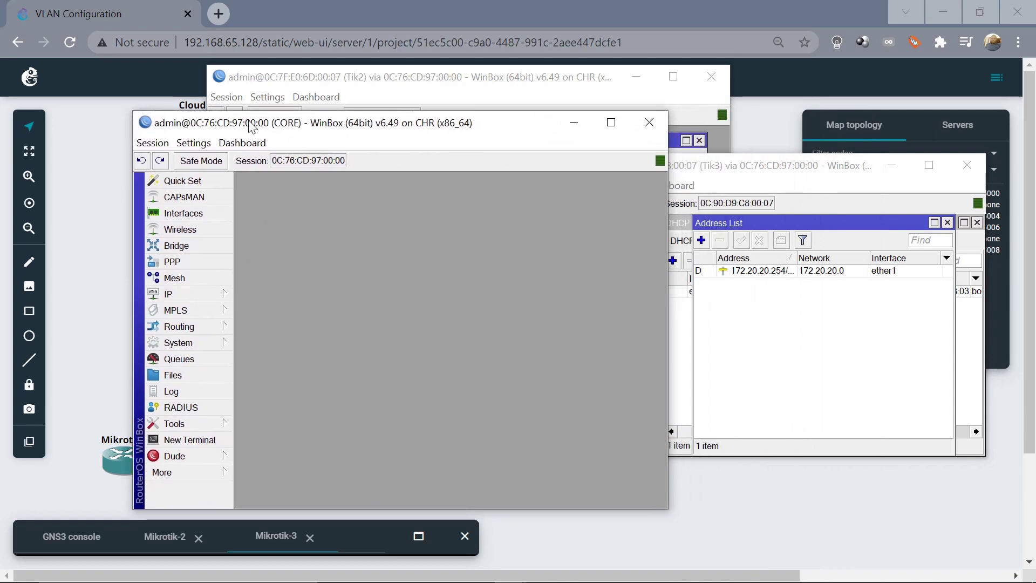
Show CORE's and Tik2's address lists, widening columns to read Tik2's 172.10.10.254/24
{"action": "left_click", "coordinate": [178, 294]}
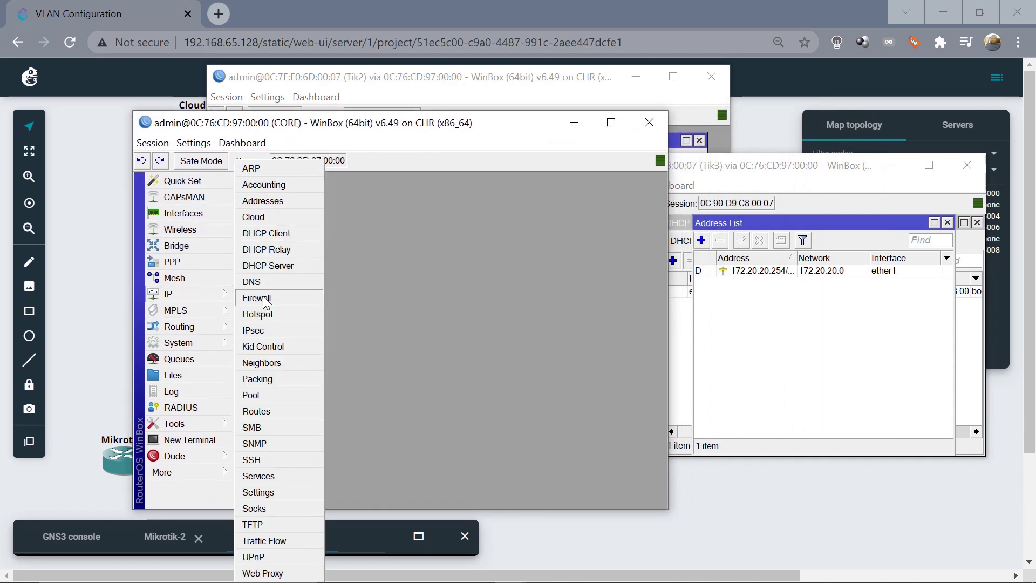
{"action": "left_click", "coordinate": [264, 202]}
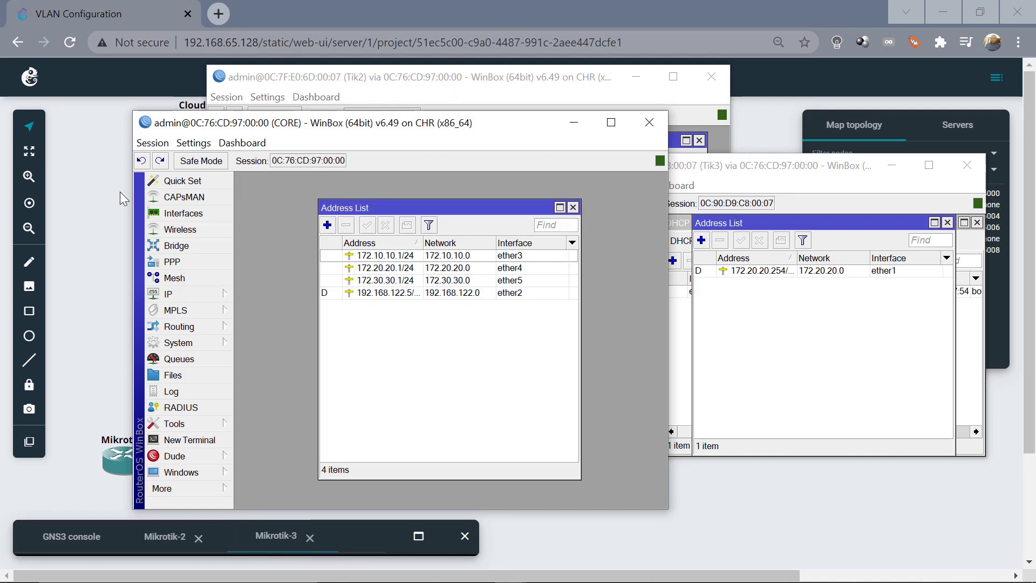
{"action": "left_click", "coordinate": [464, 89]}
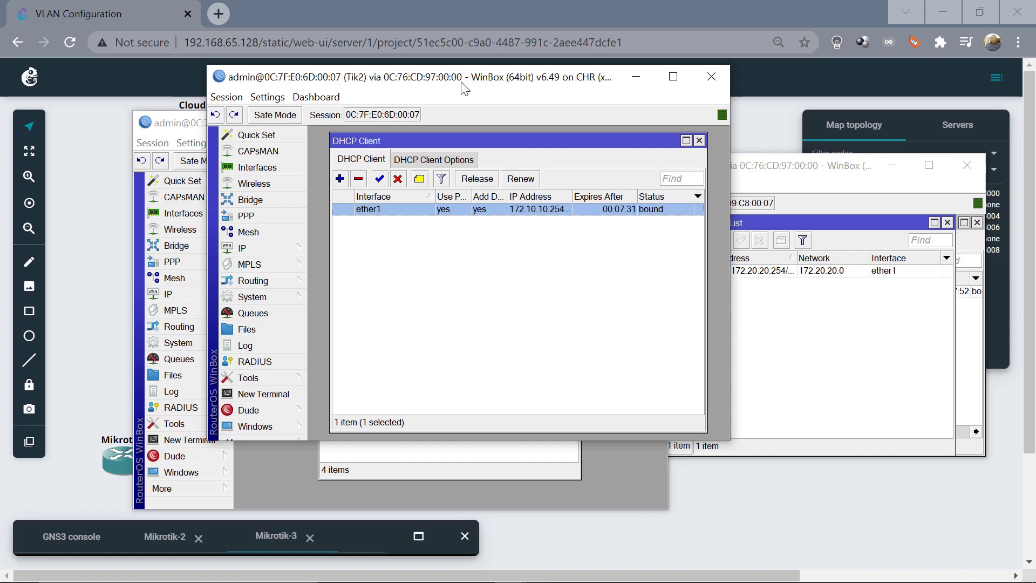
{"action": "left_click", "coordinate": [261, 248]}
{"action": "left_click", "coordinate": [336, 200]}
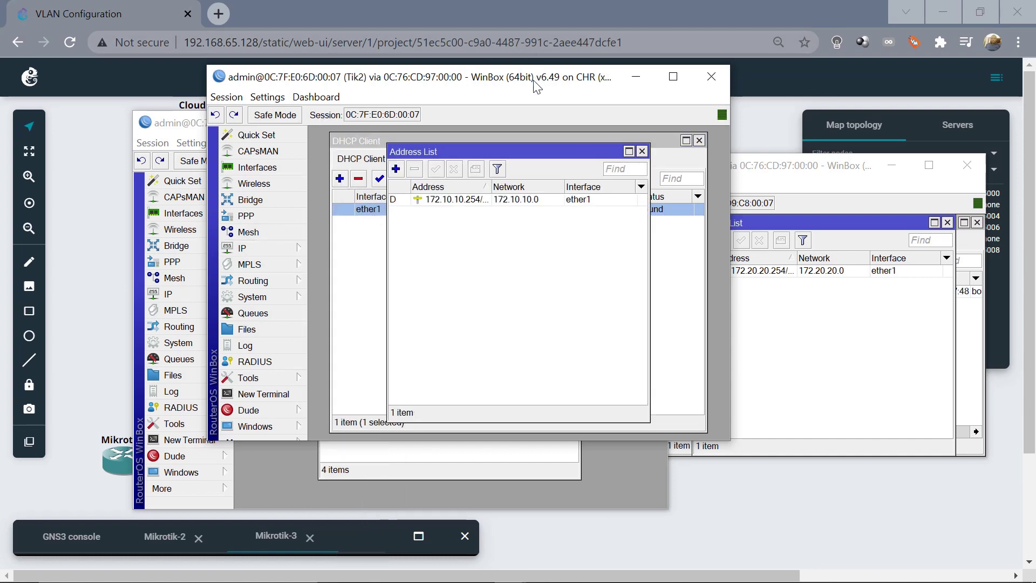
{"action": "left_click_drag", "start_coordinate": [535, 86], "coordinate": [427, 103]}
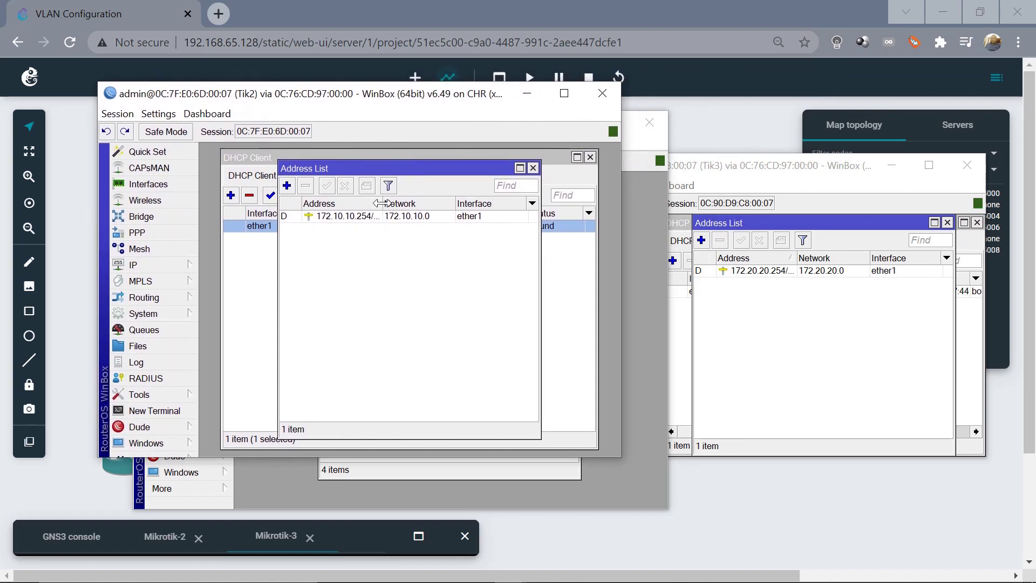
{"action": "left_click_drag", "start_coordinate": [383, 204], "coordinate": [406, 203]}
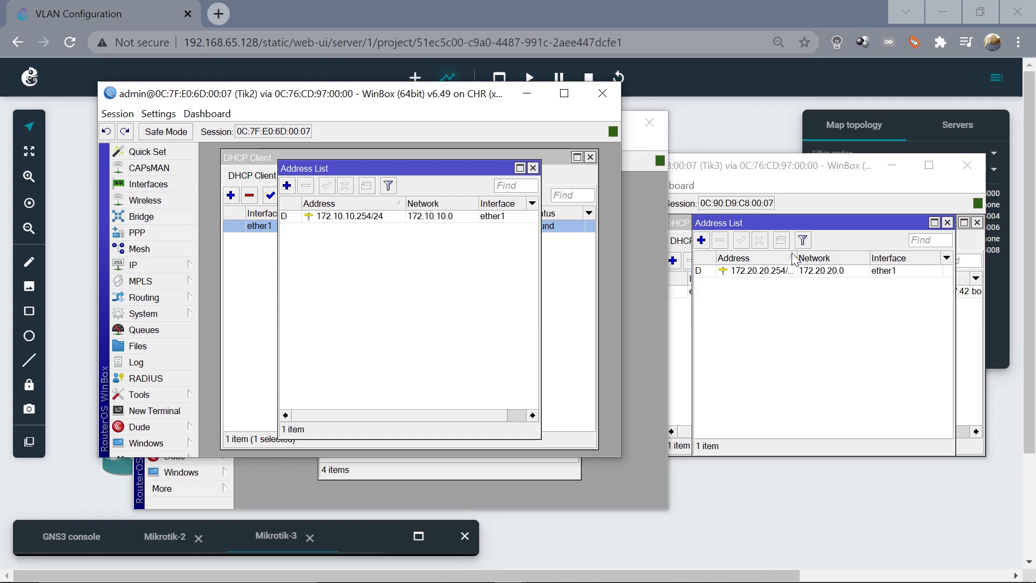
{"action": "left_click_drag", "start_coordinate": [796, 253], "coordinate": [808, 252]}
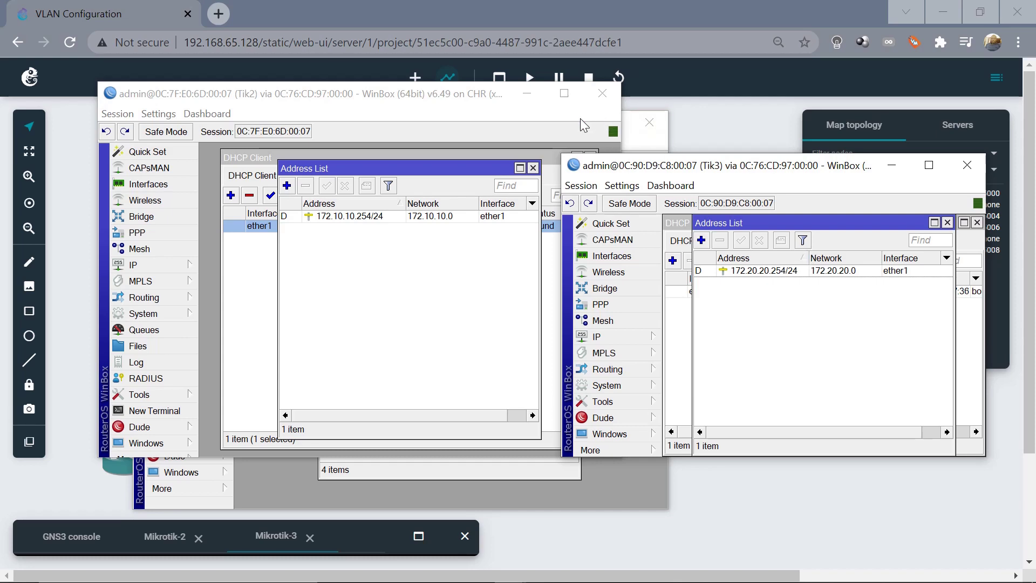
Minimise the Tik2, Tik3 and CORE WinBox windows
{"action": "left_click", "coordinate": [528, 100]}
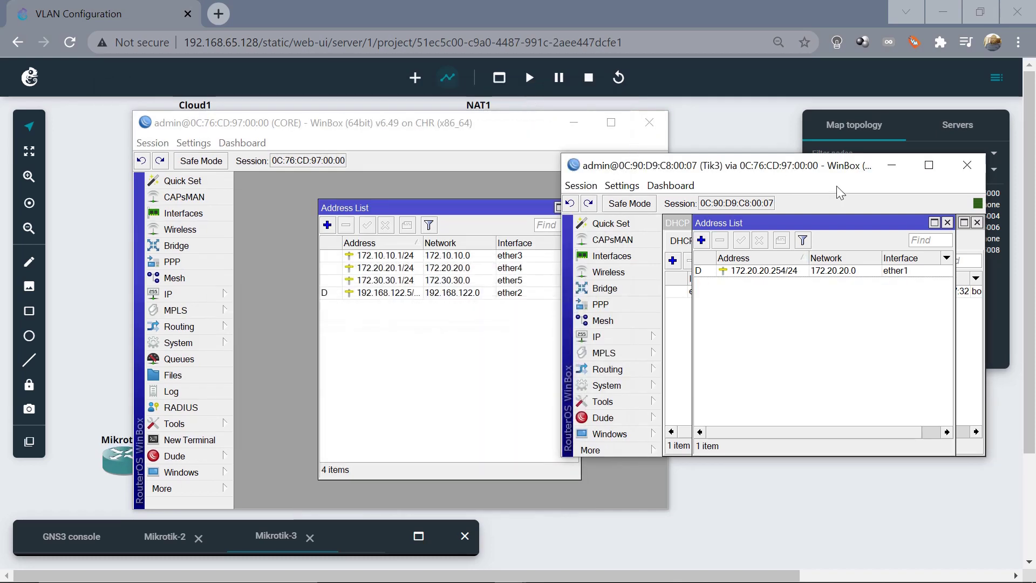
{"action": "left_click", "coordinate": [892, 166]}
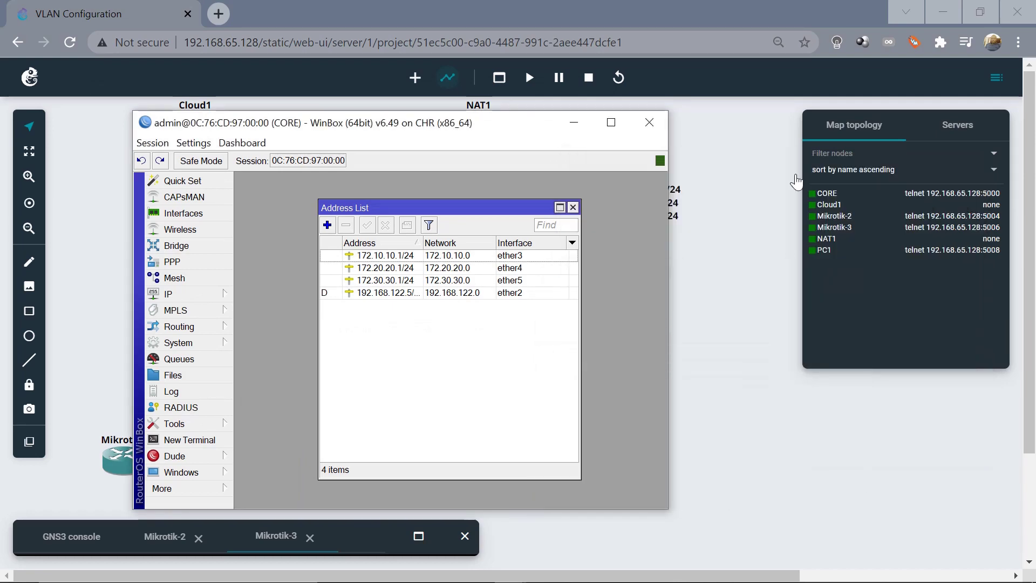
{"action": "left_click", "coordinate": [573, 125]}
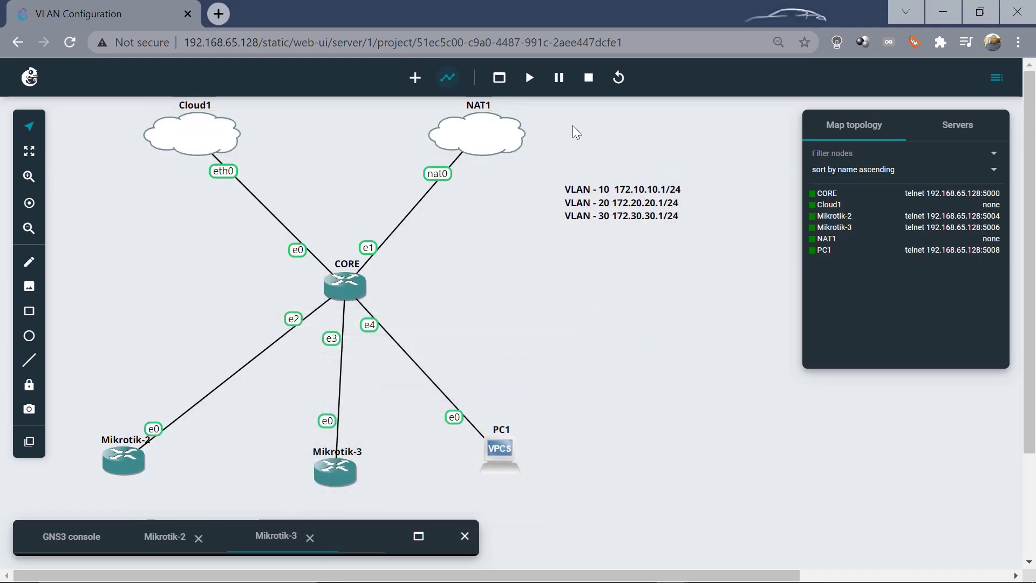
Open a web console to PC1, reaching the VPCS 0.8.2 PC1> prompt
{"action": "left_click", "coordinate": [495, 449]}
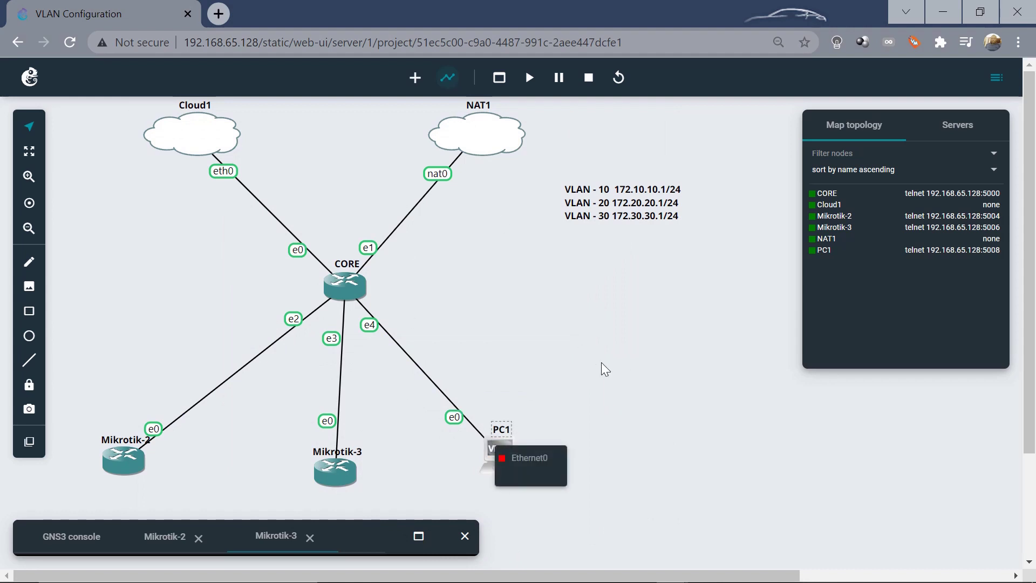
{"action": "left_click", "coordinate": [572, 349]}
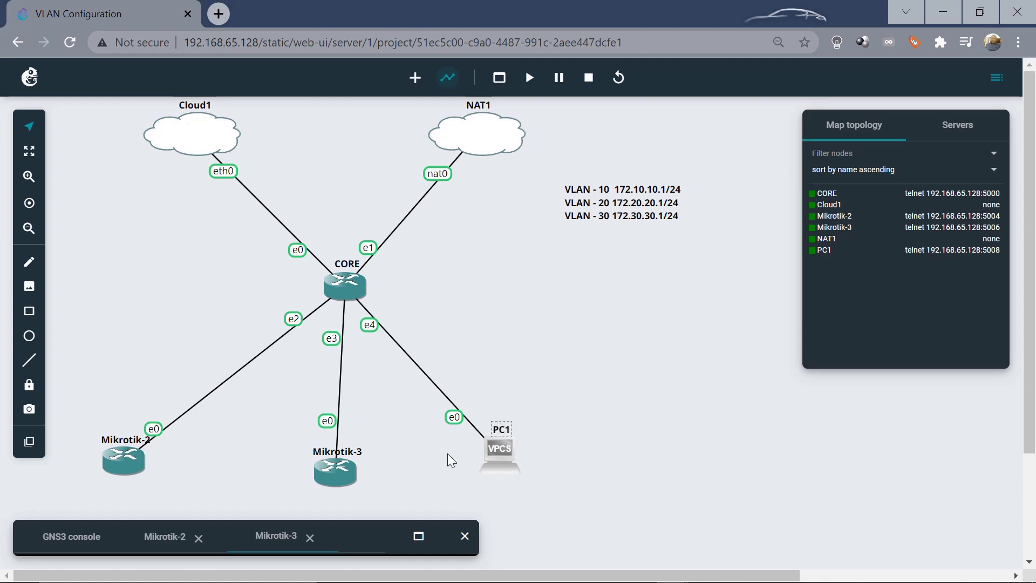
{"action": "right_click", "coordinate": [497, 460]}
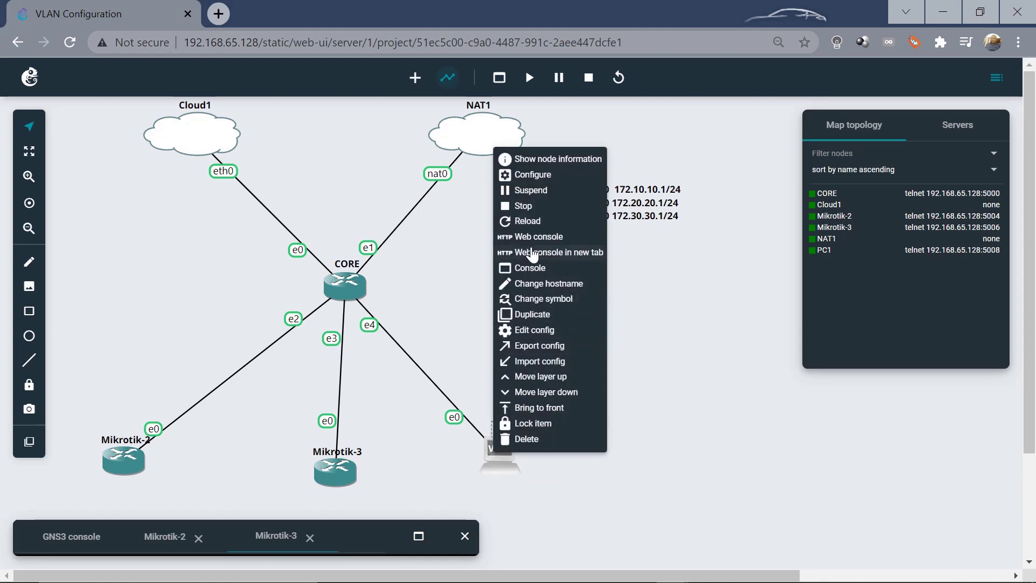
{"action": "left_click", "coordinate": [528, 237]}
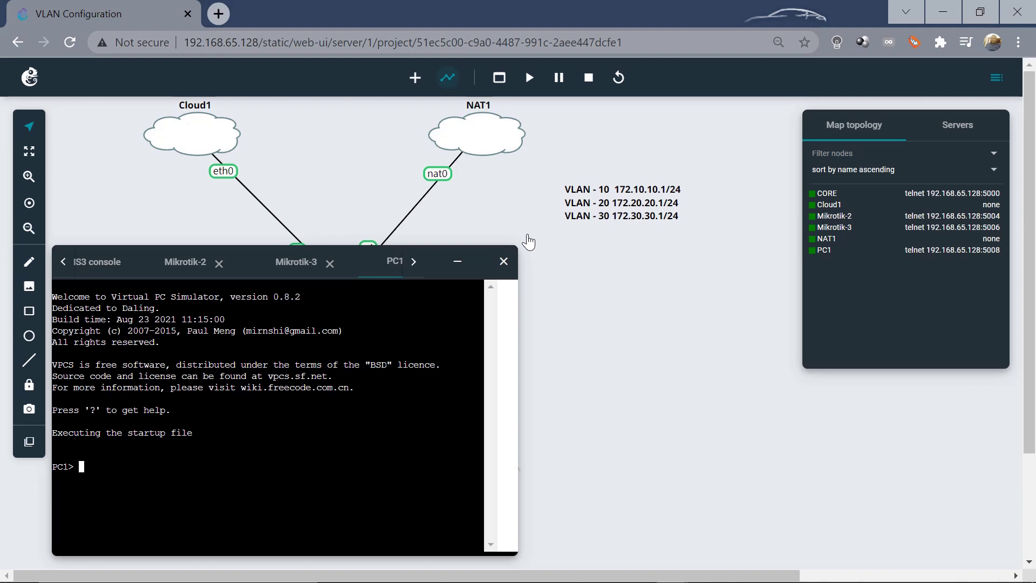
Run 'ip dhcp' on PC1 for lease 172.30.30.254/24, gateway 172.30.30.1, then minimise the console
{"action": "type", "text": "ip dhcp"}
{"action": "key", "text": "Return"}
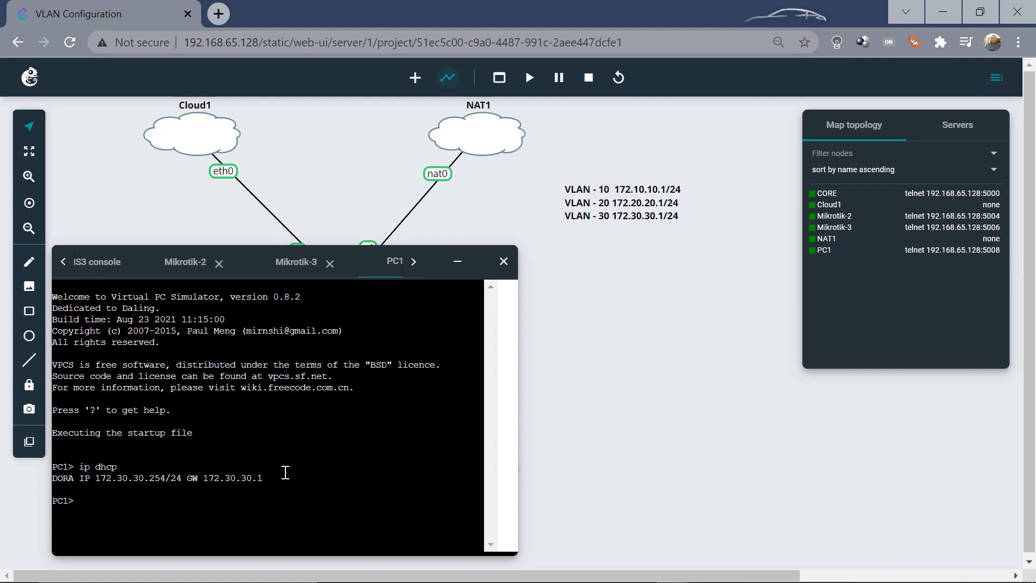
{"action": "left_click", "coordinate": [458, 262]}
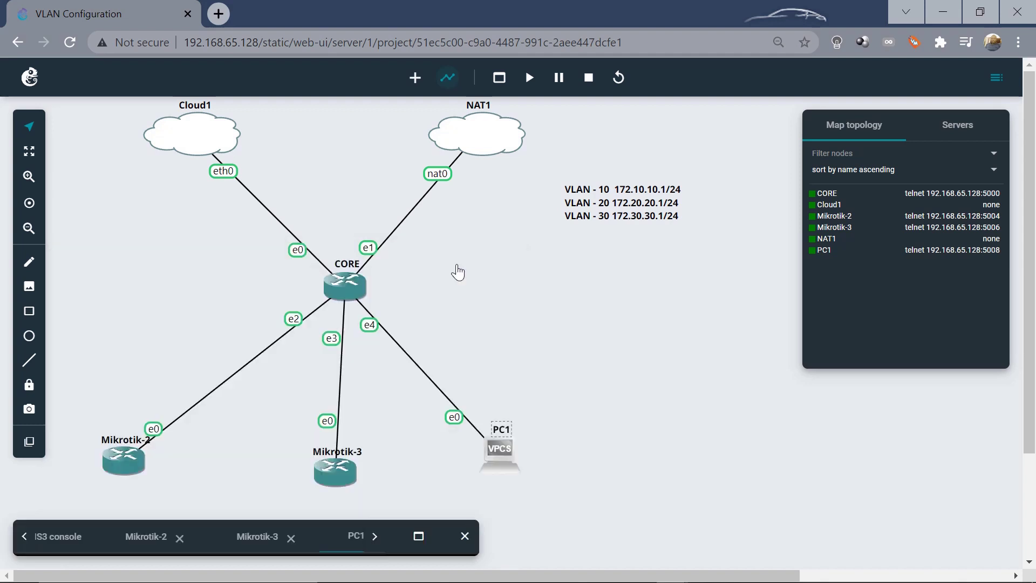